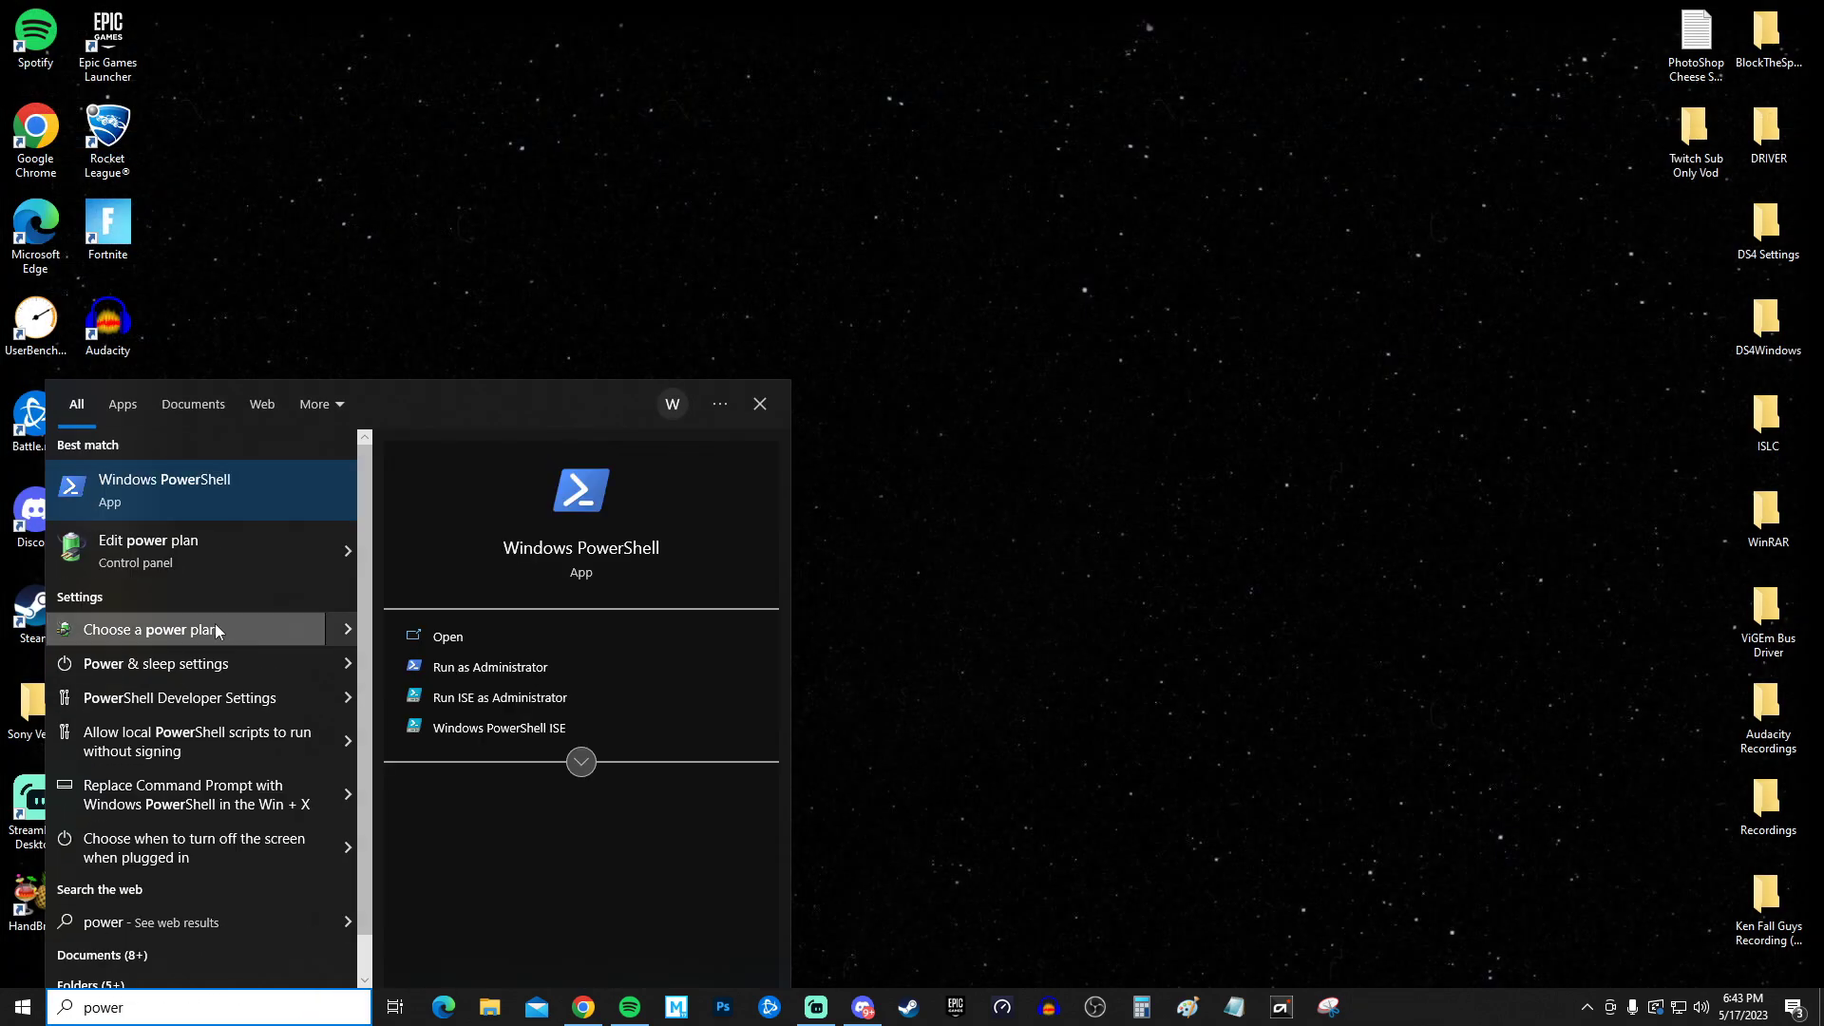
- Confirm High performance is the selected power plan, then close Power Options
{"action": "left_click", "coordinate": [198, 631]}
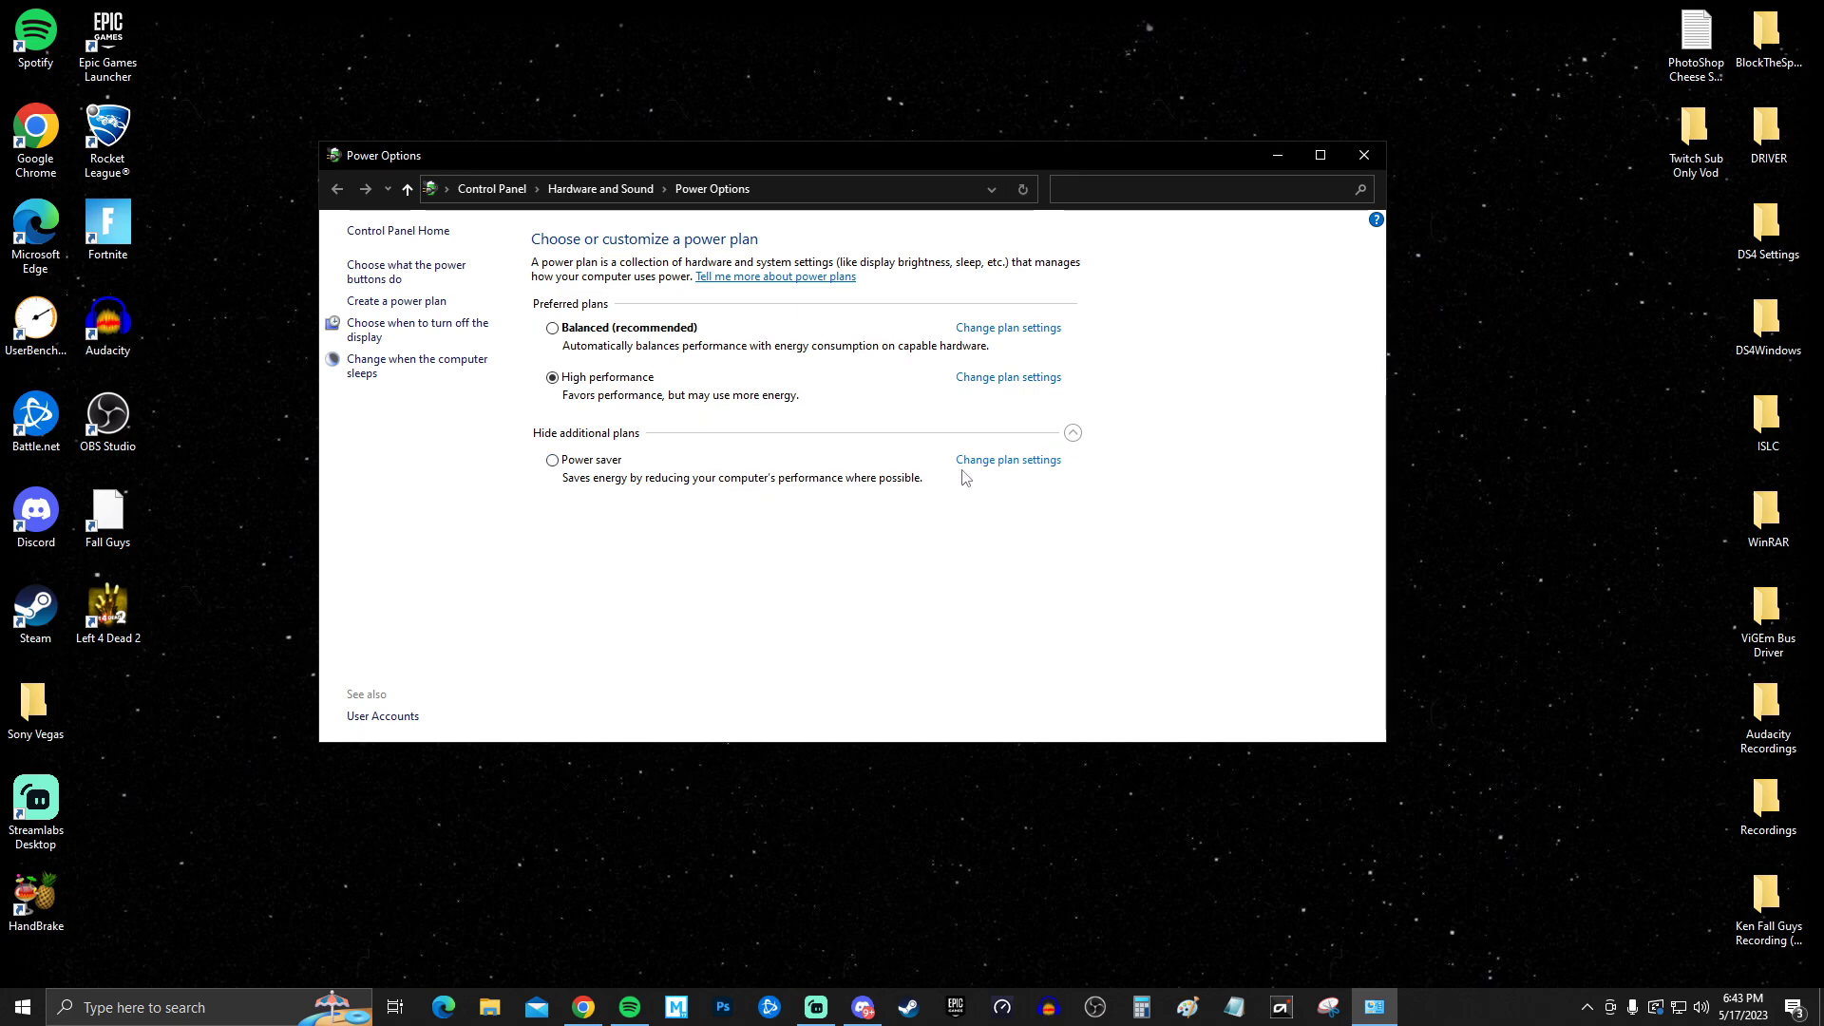
{"action": "left_click", "coordinate": [1363, 155]}
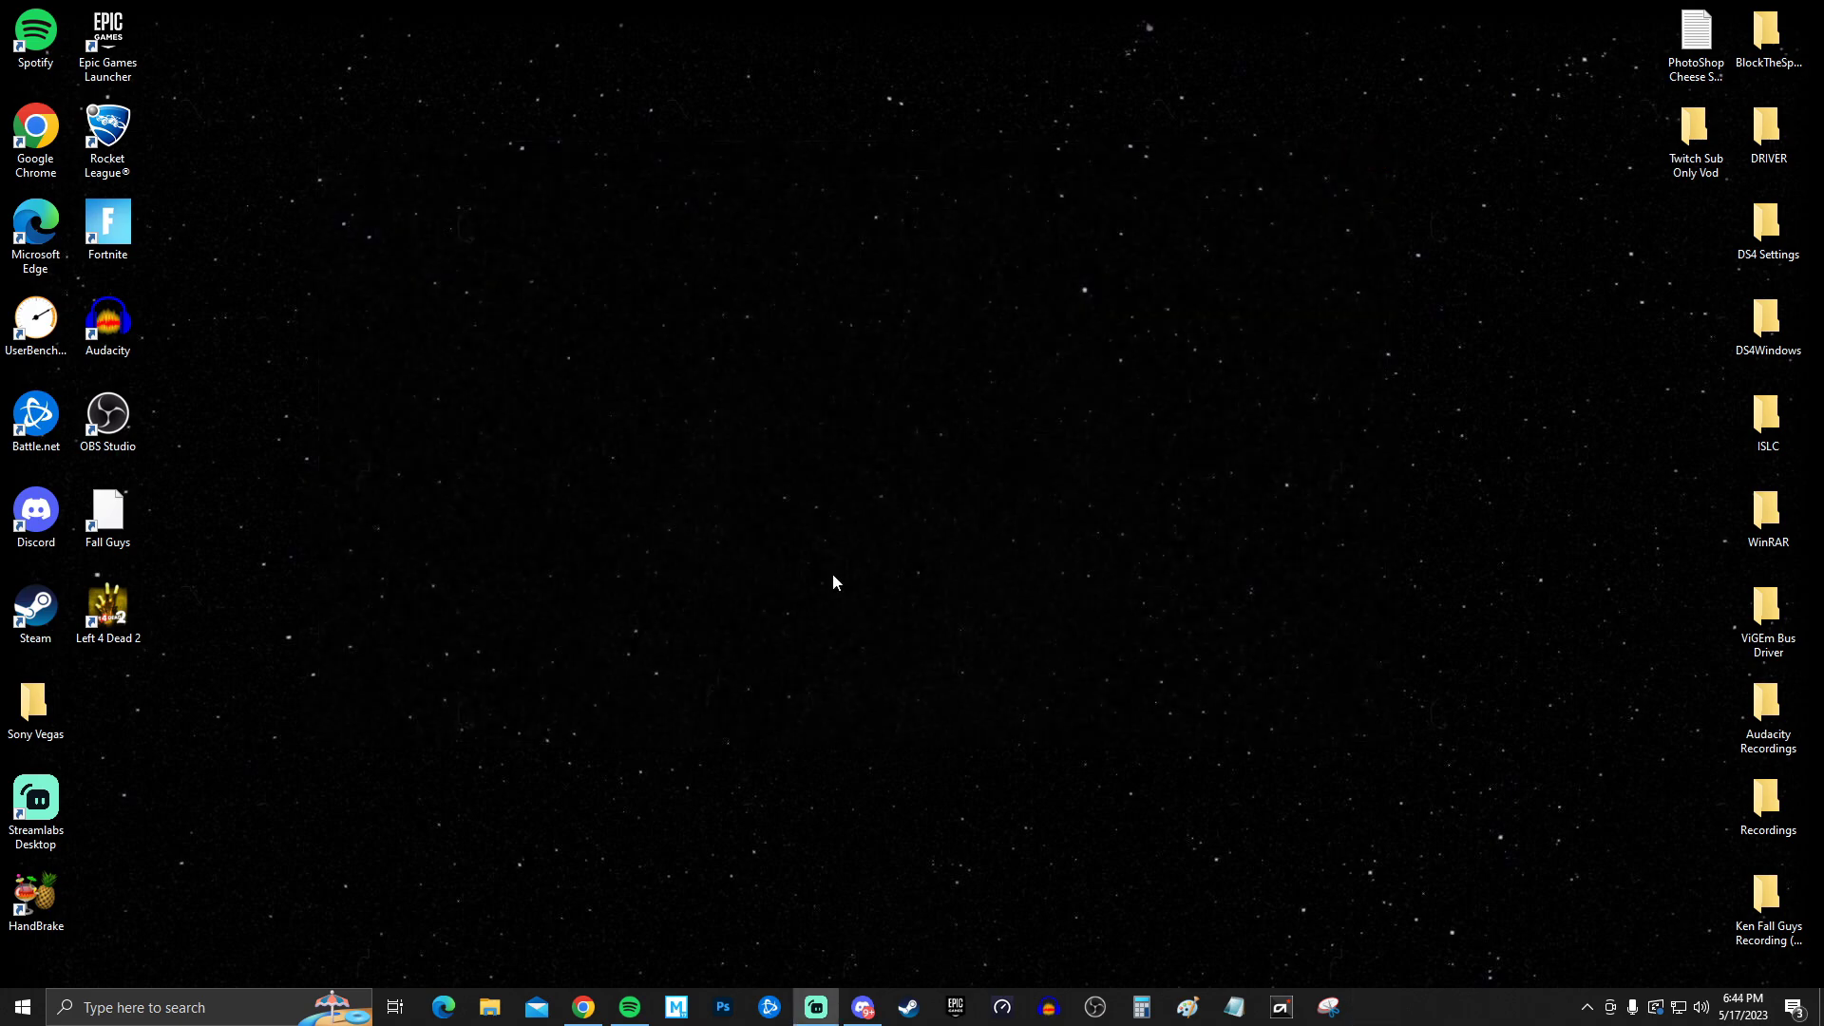
- Launch Task Manager and scroll through the list of startup apps
{"action": "left_click", "coordinate": [314, 1005]}
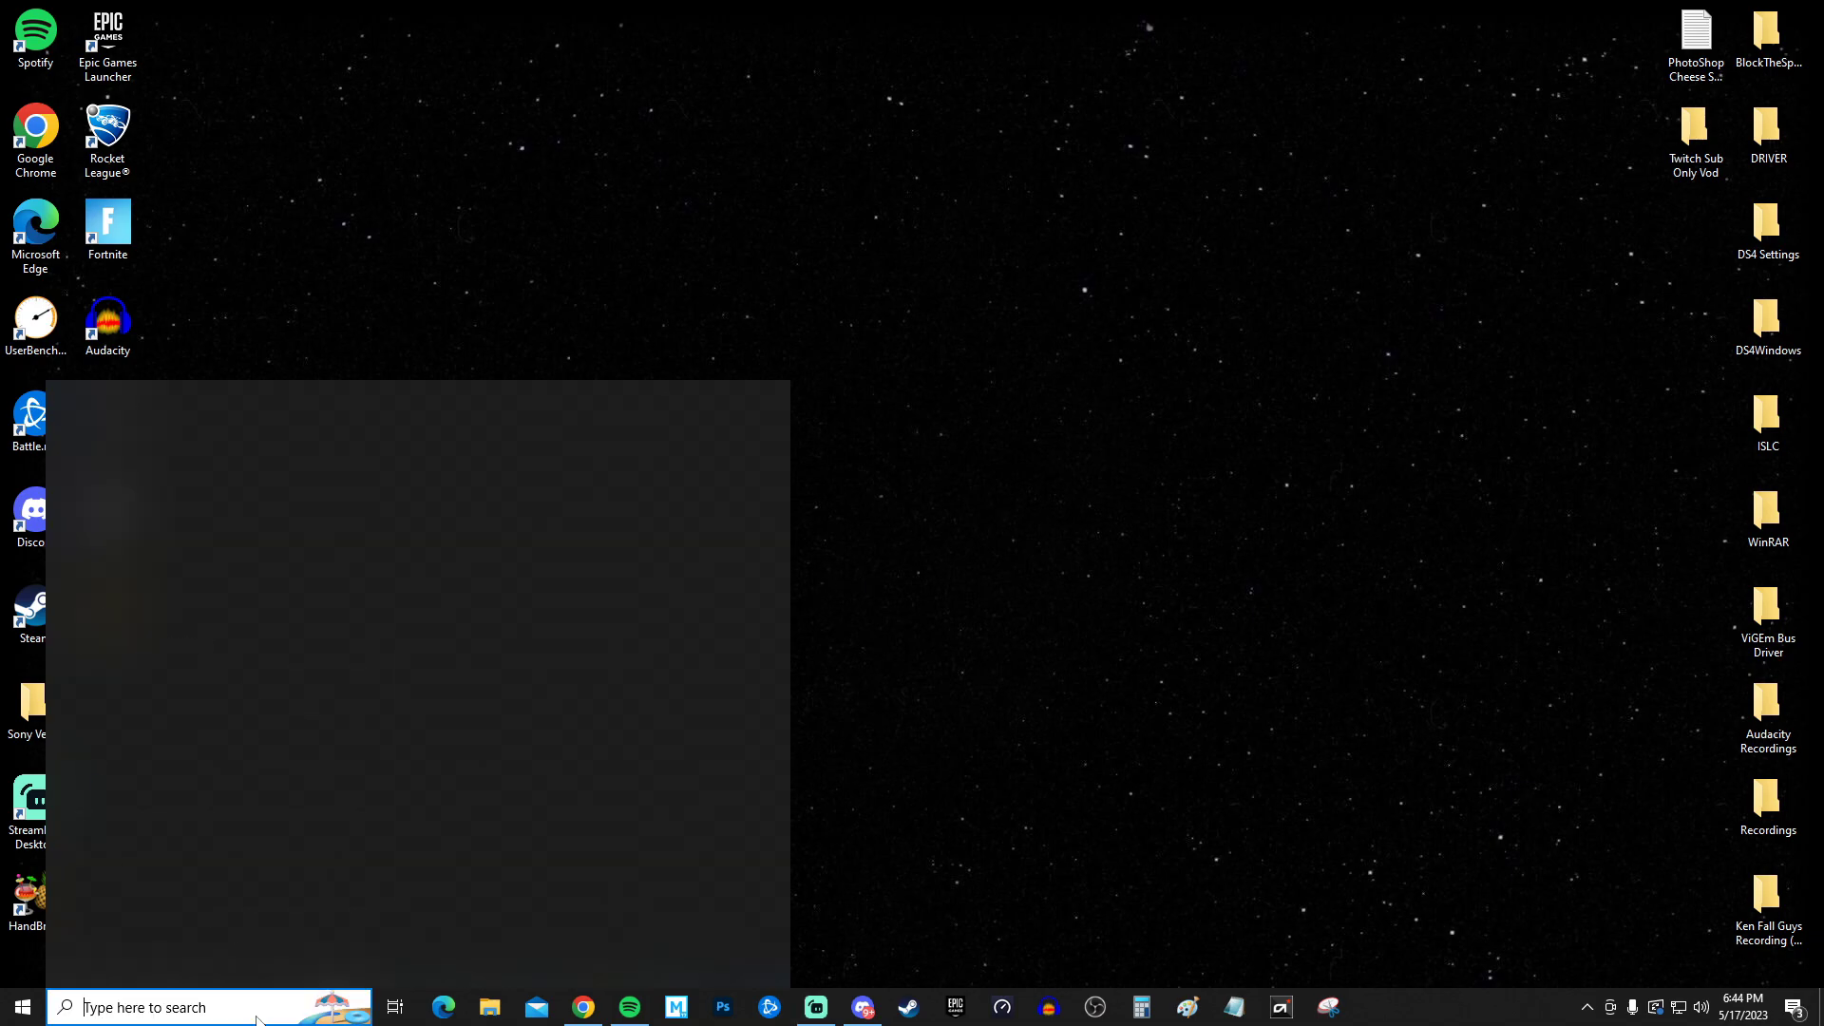
{"action": "key", "text": "ctrl+shift+Escape"}
{"action": "left_click", "coordinate": [851, 259]}
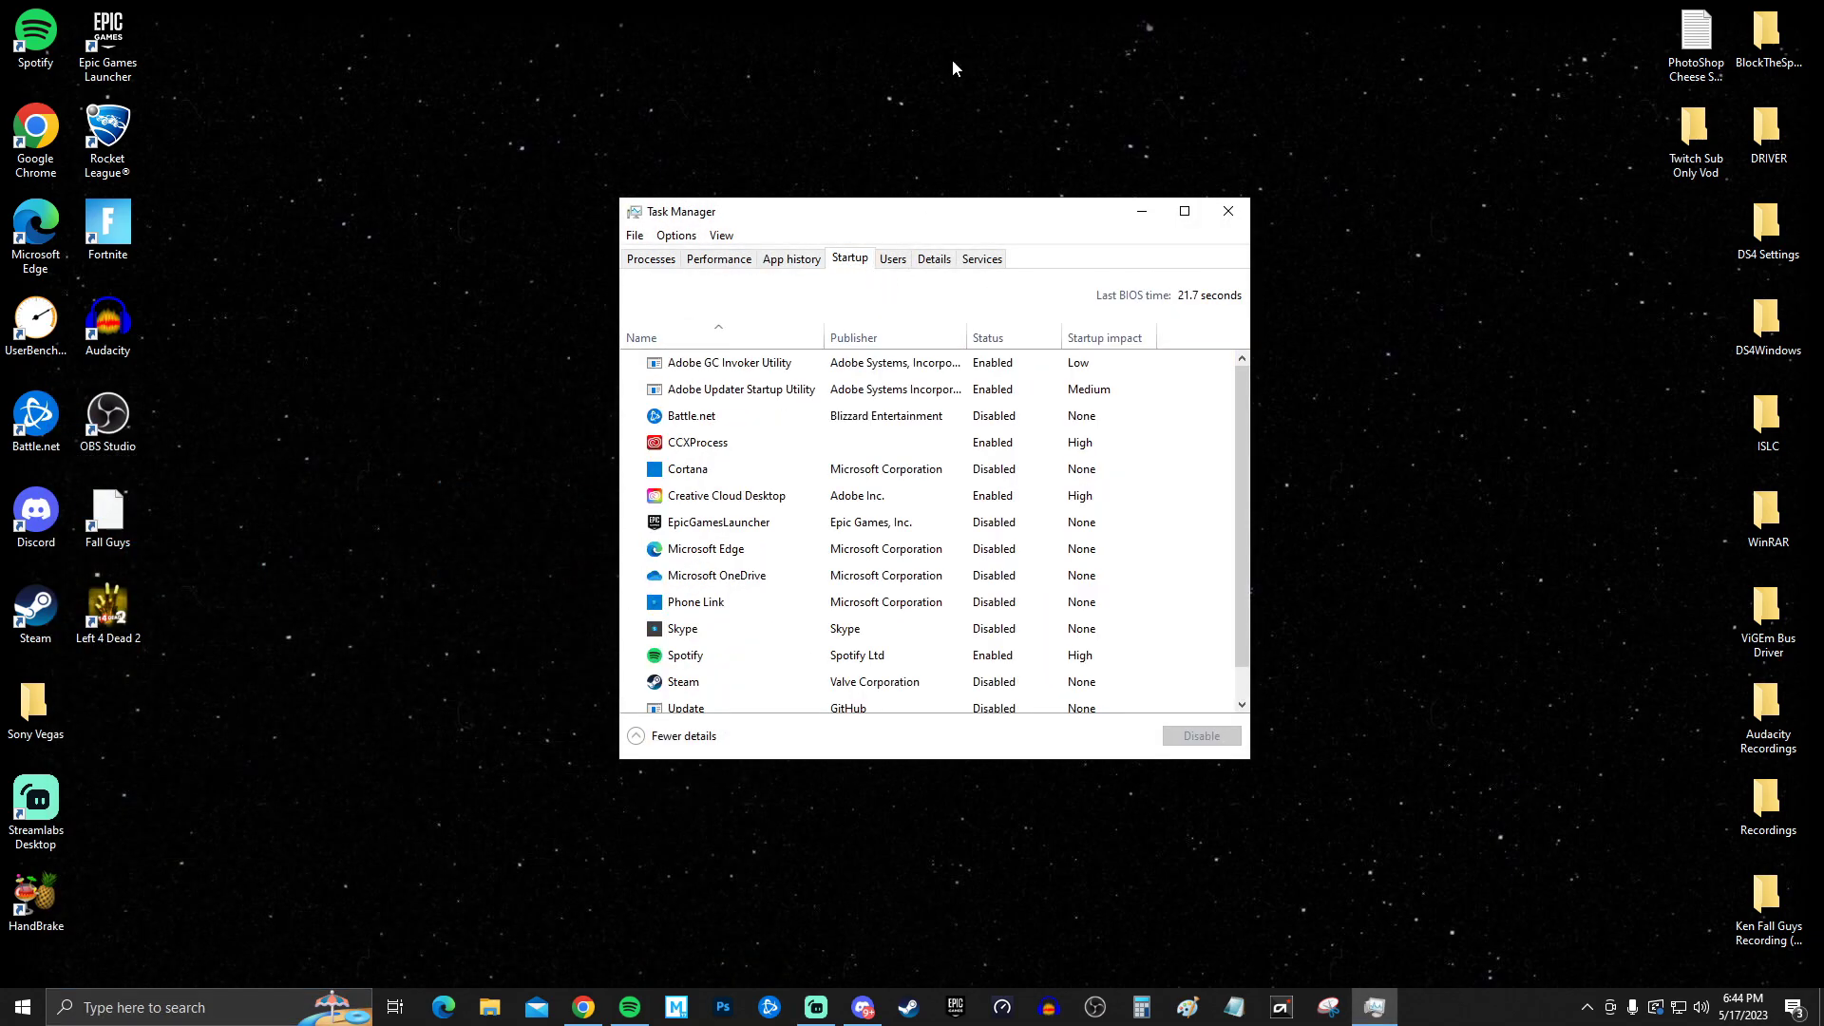
{"action": "scroll", "coordinate": [919, 466], "scroll_direction": "down", "scroll_amount": 1}
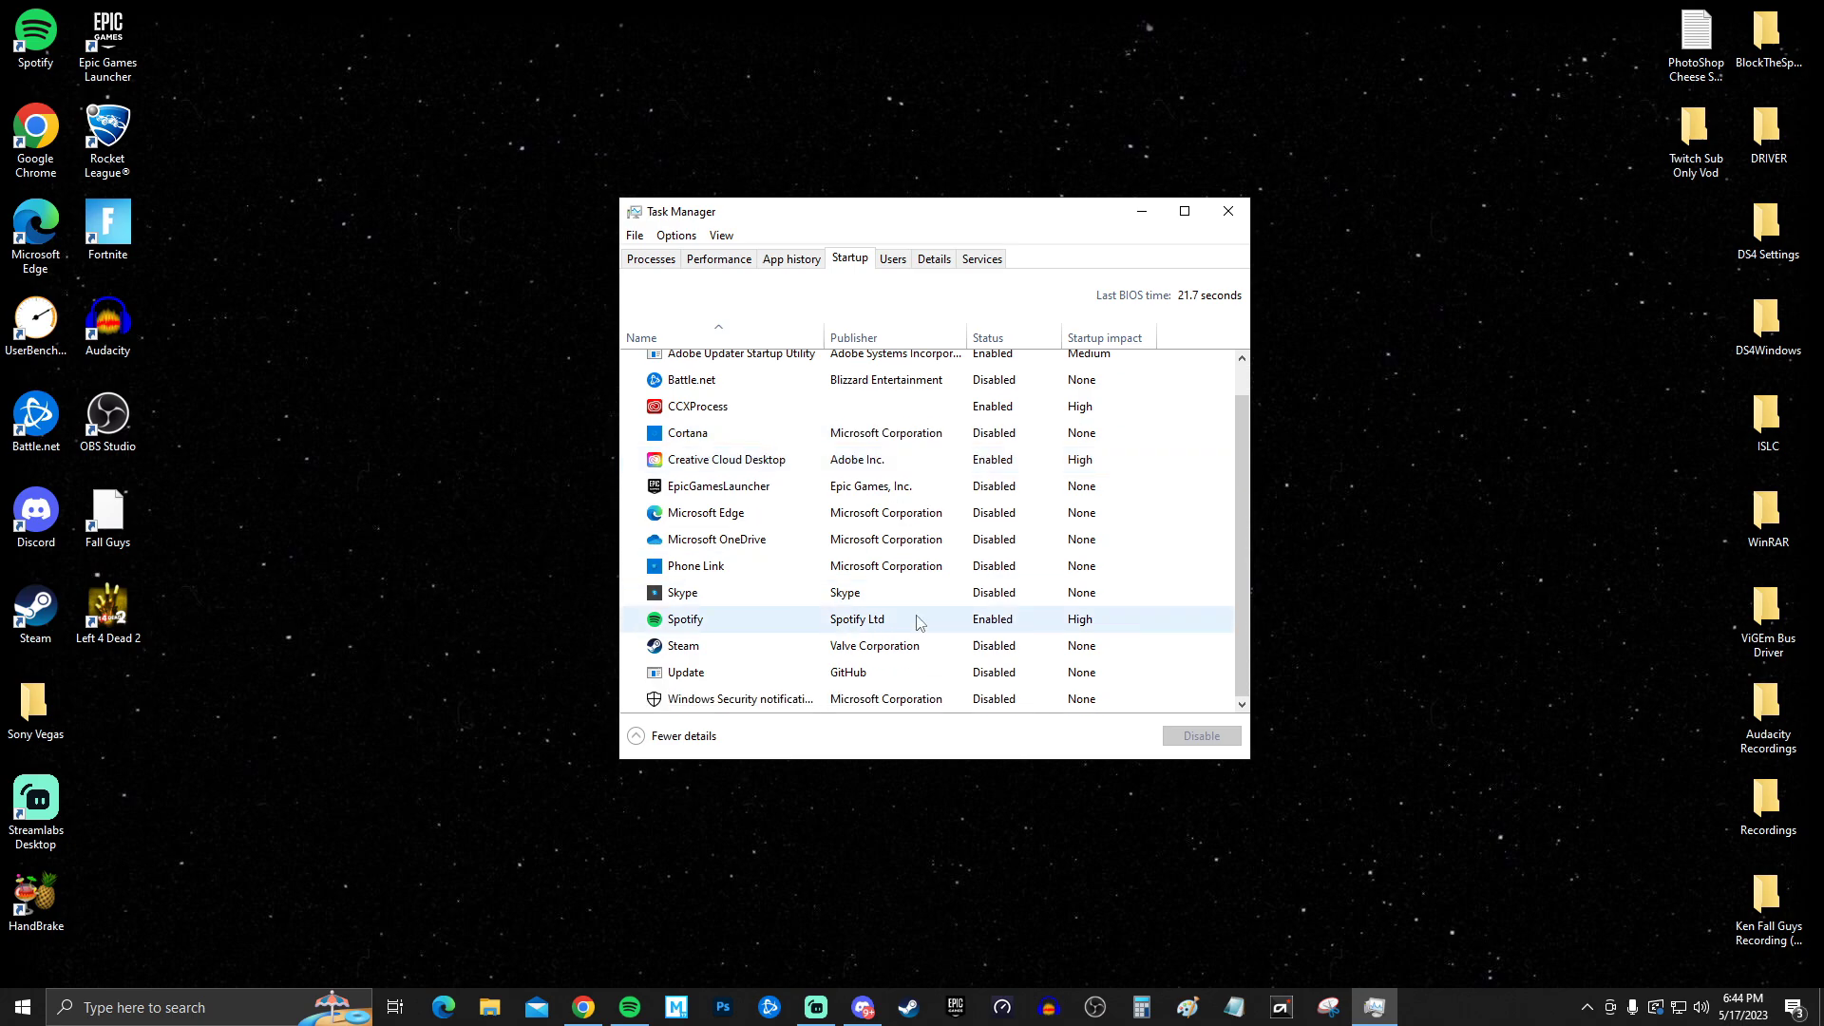
{"action": "scroll", "coordinate": [914, 617], "scroll_direction": "up", "scroll_amount": 1}
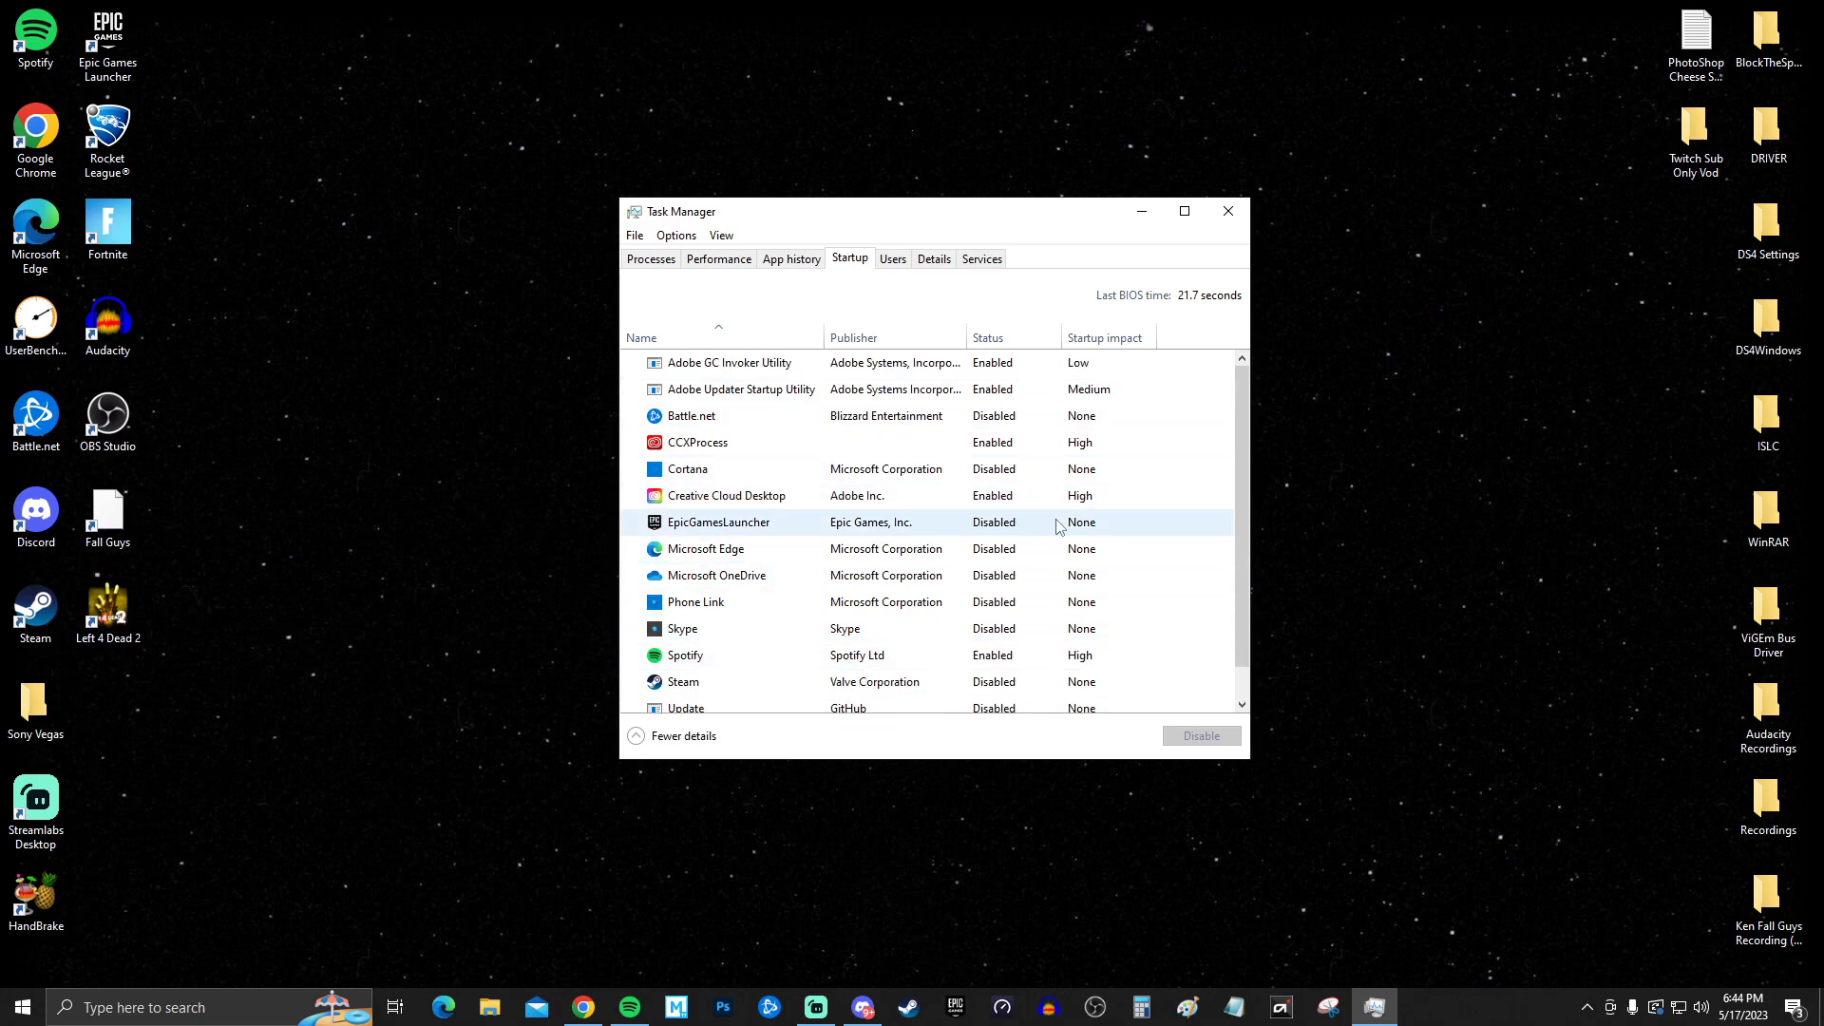
{"action": "scroll", "coordinate": [996, 504], "scroll_direction": "down", "scroll_amount": 1}
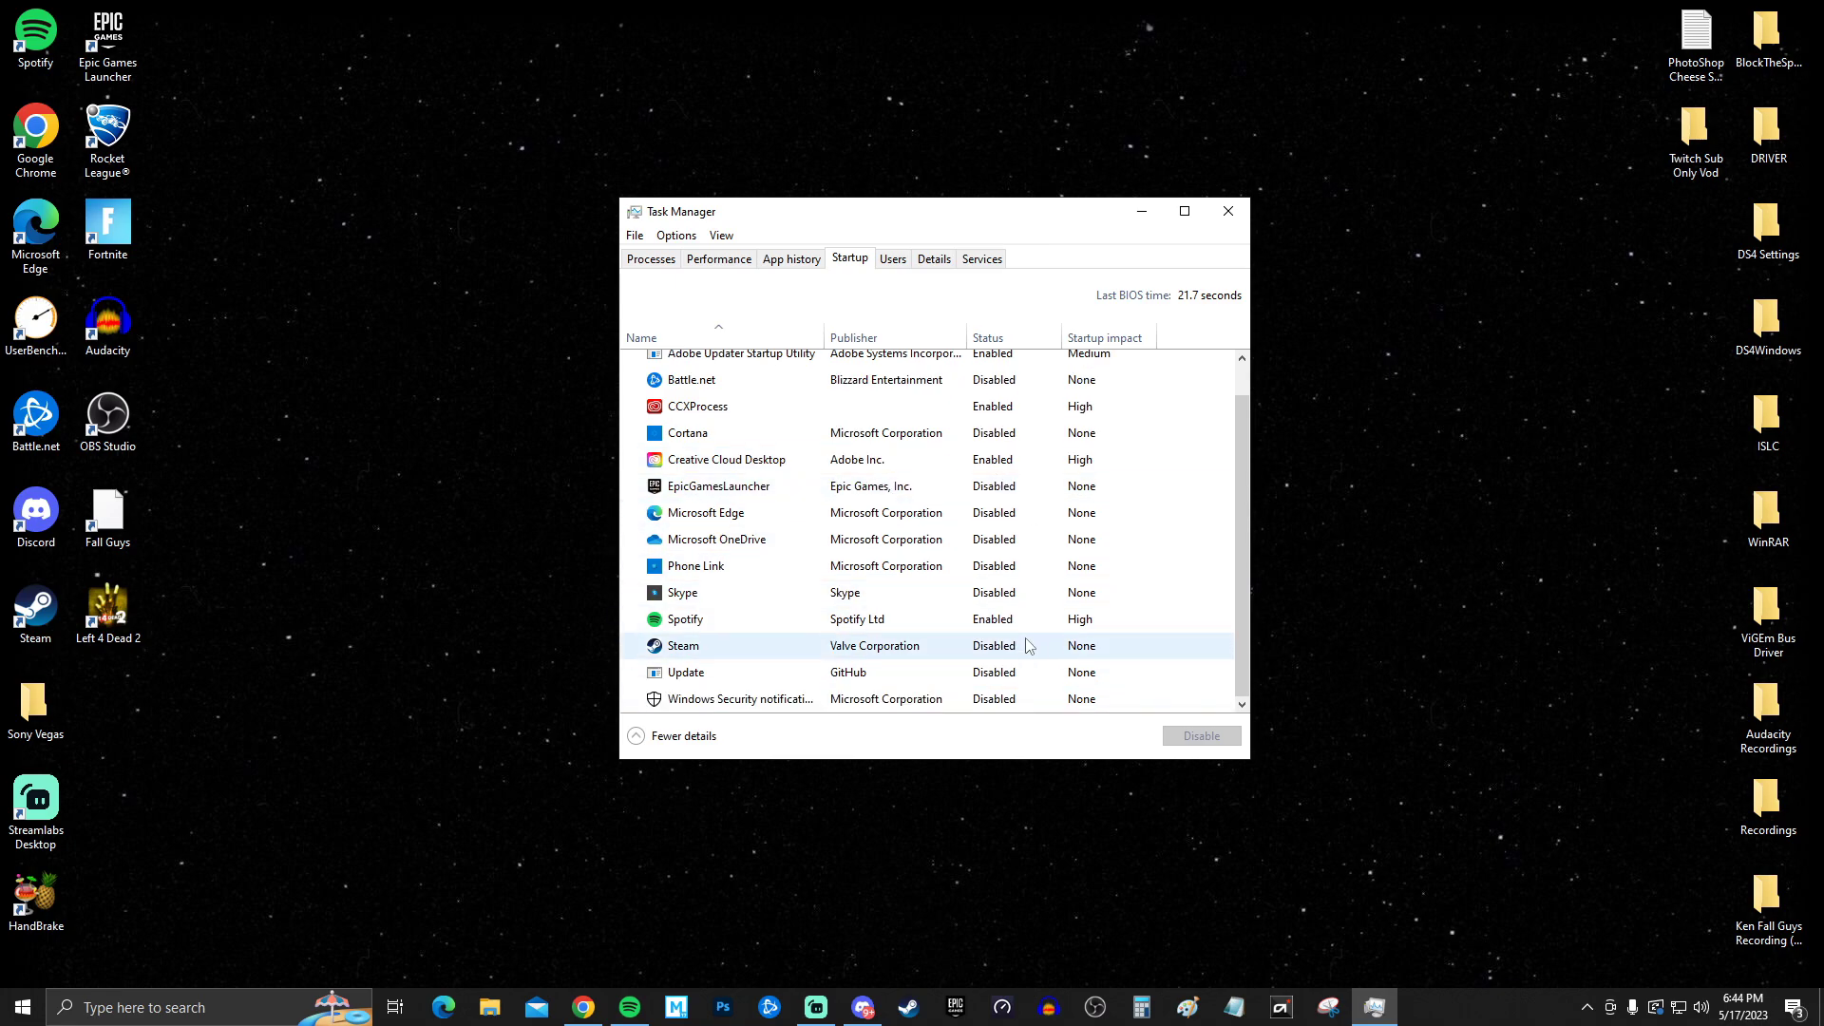
{"action": "scroll", "coordinate": [998, 646], "scroll_direction": "up", "scroll_amount": 1}
- Review the processes list, then the Memory and CPU performance details (i9-12900K, 16 cores, 24 logical processors)
{"action": "left_click", "coordinate": [670, 265]}
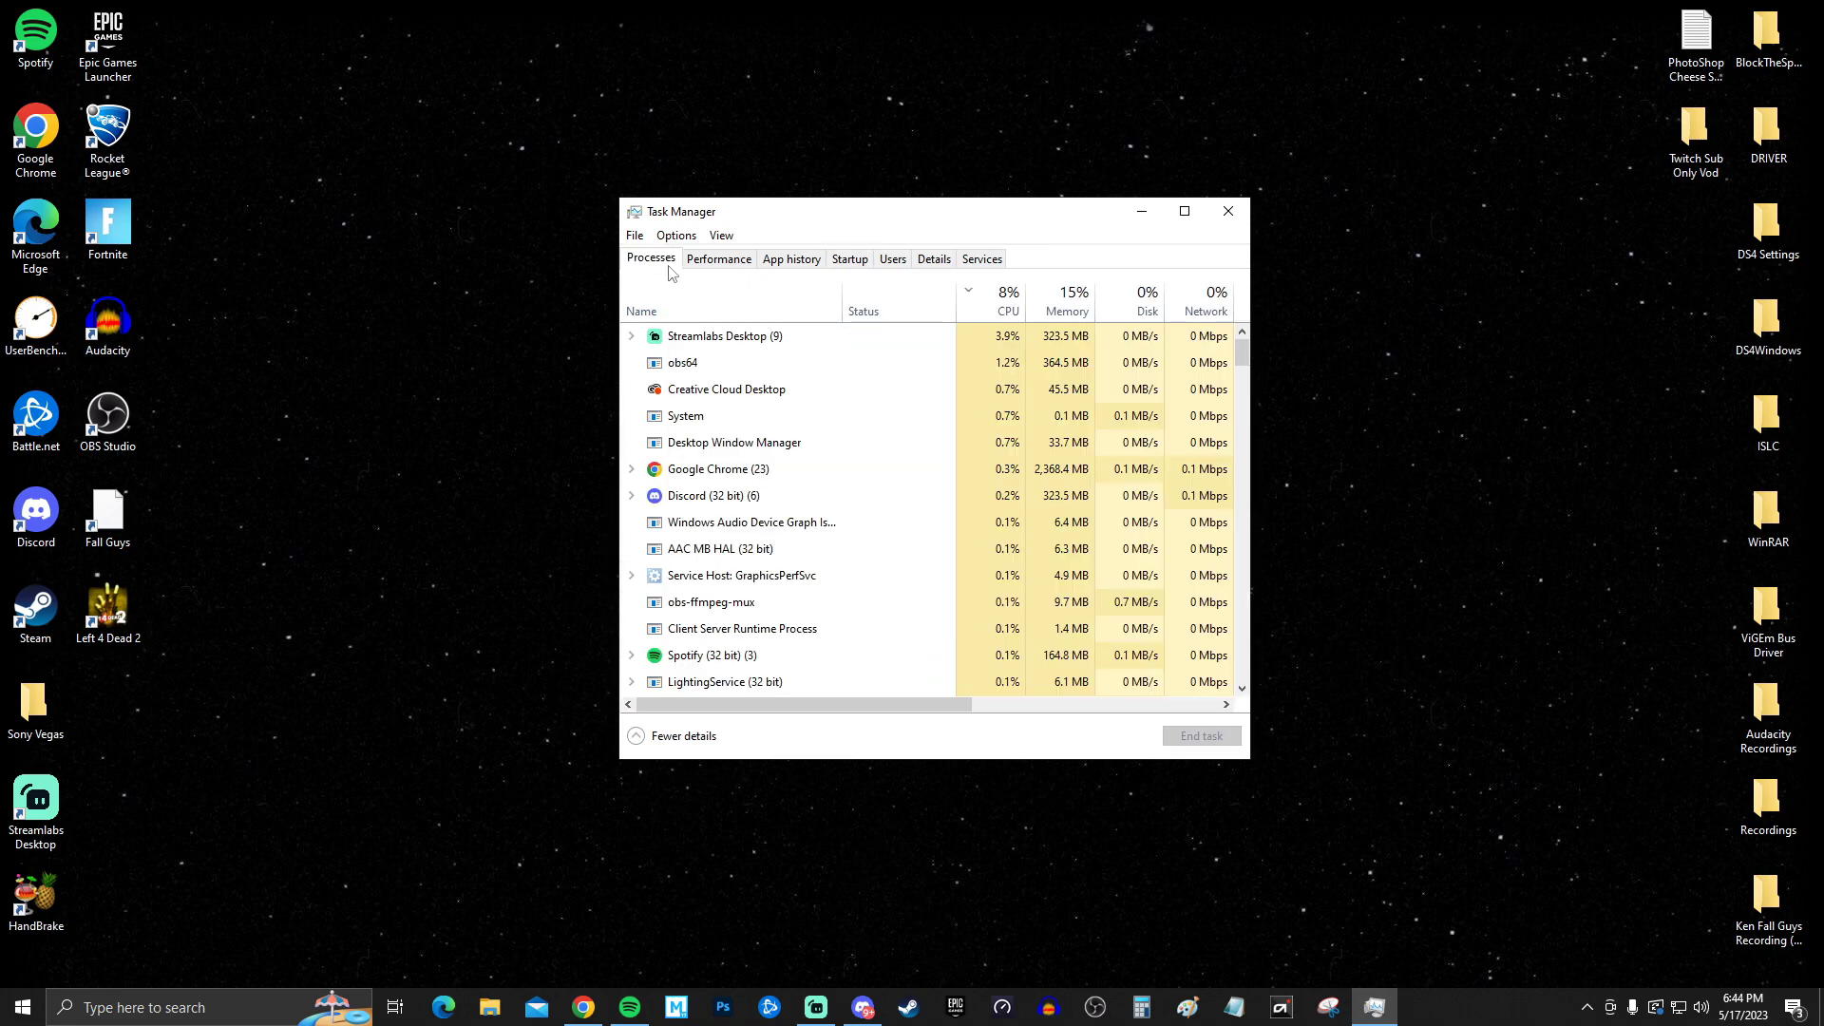
{"action": "left_click", "coordinate": [715, 270]}
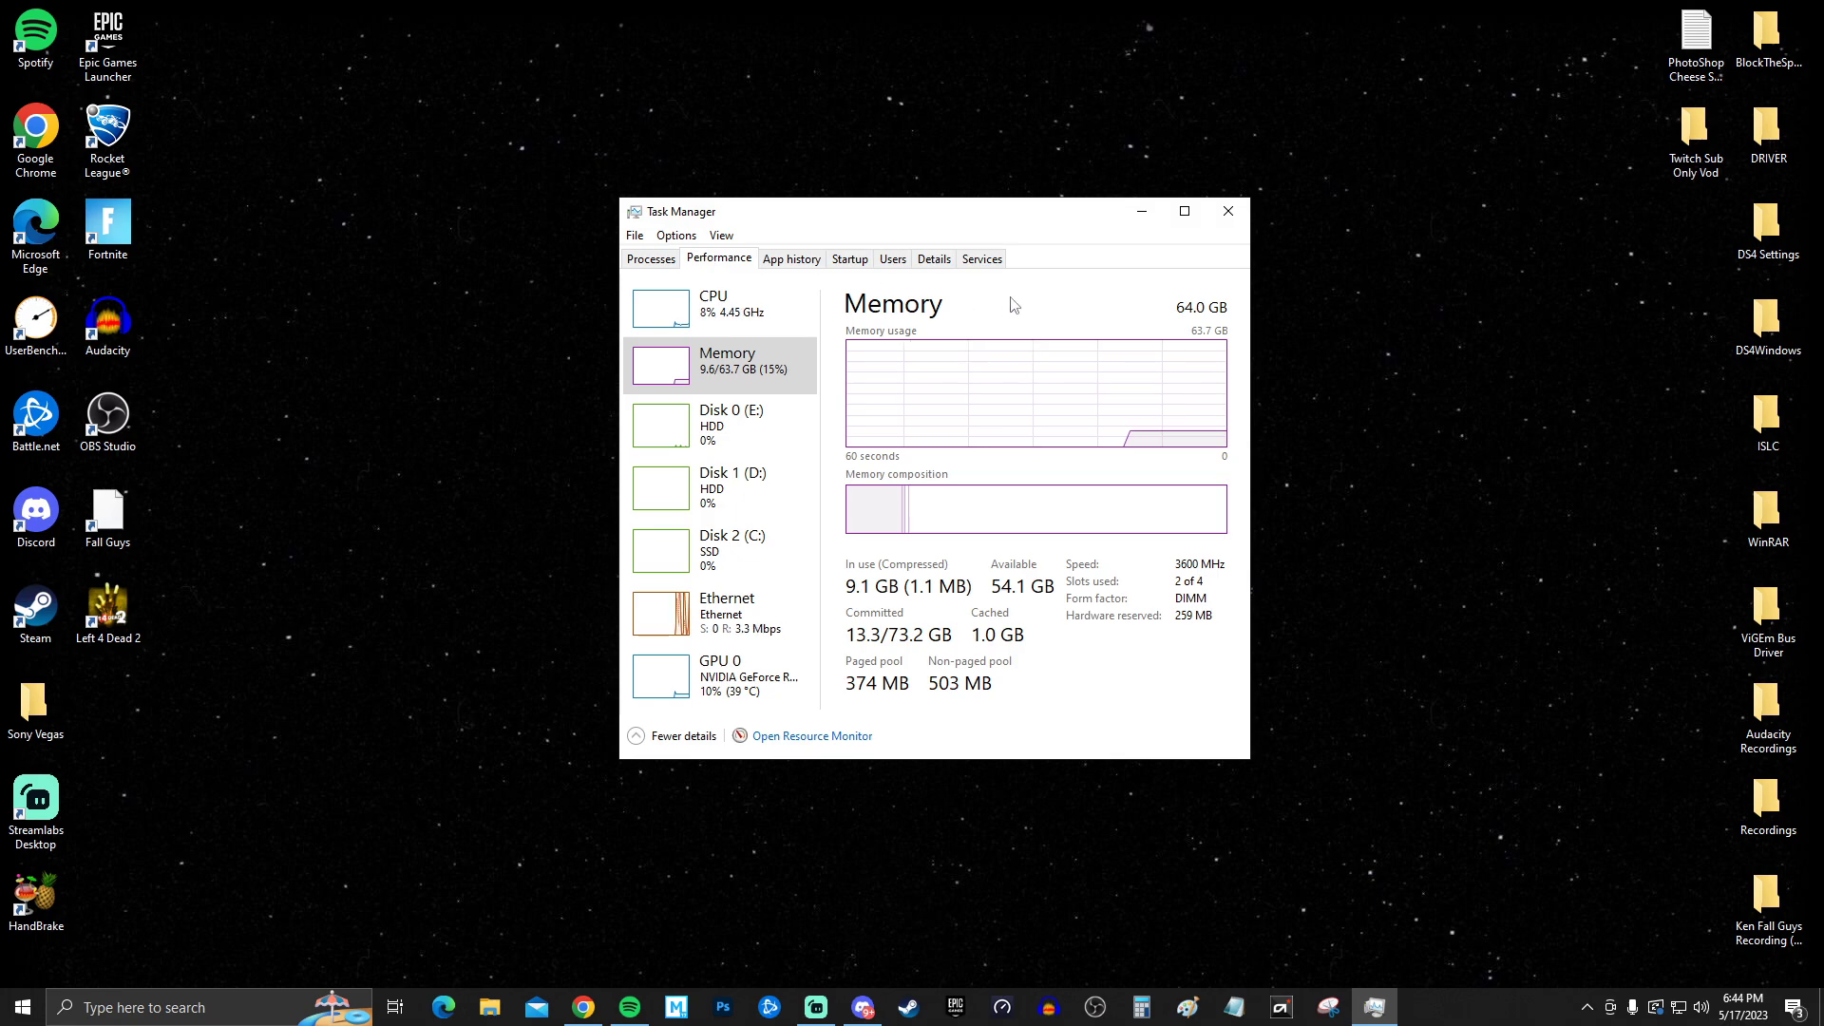
{"action": "left_click", "coordinate": [744, 314]}
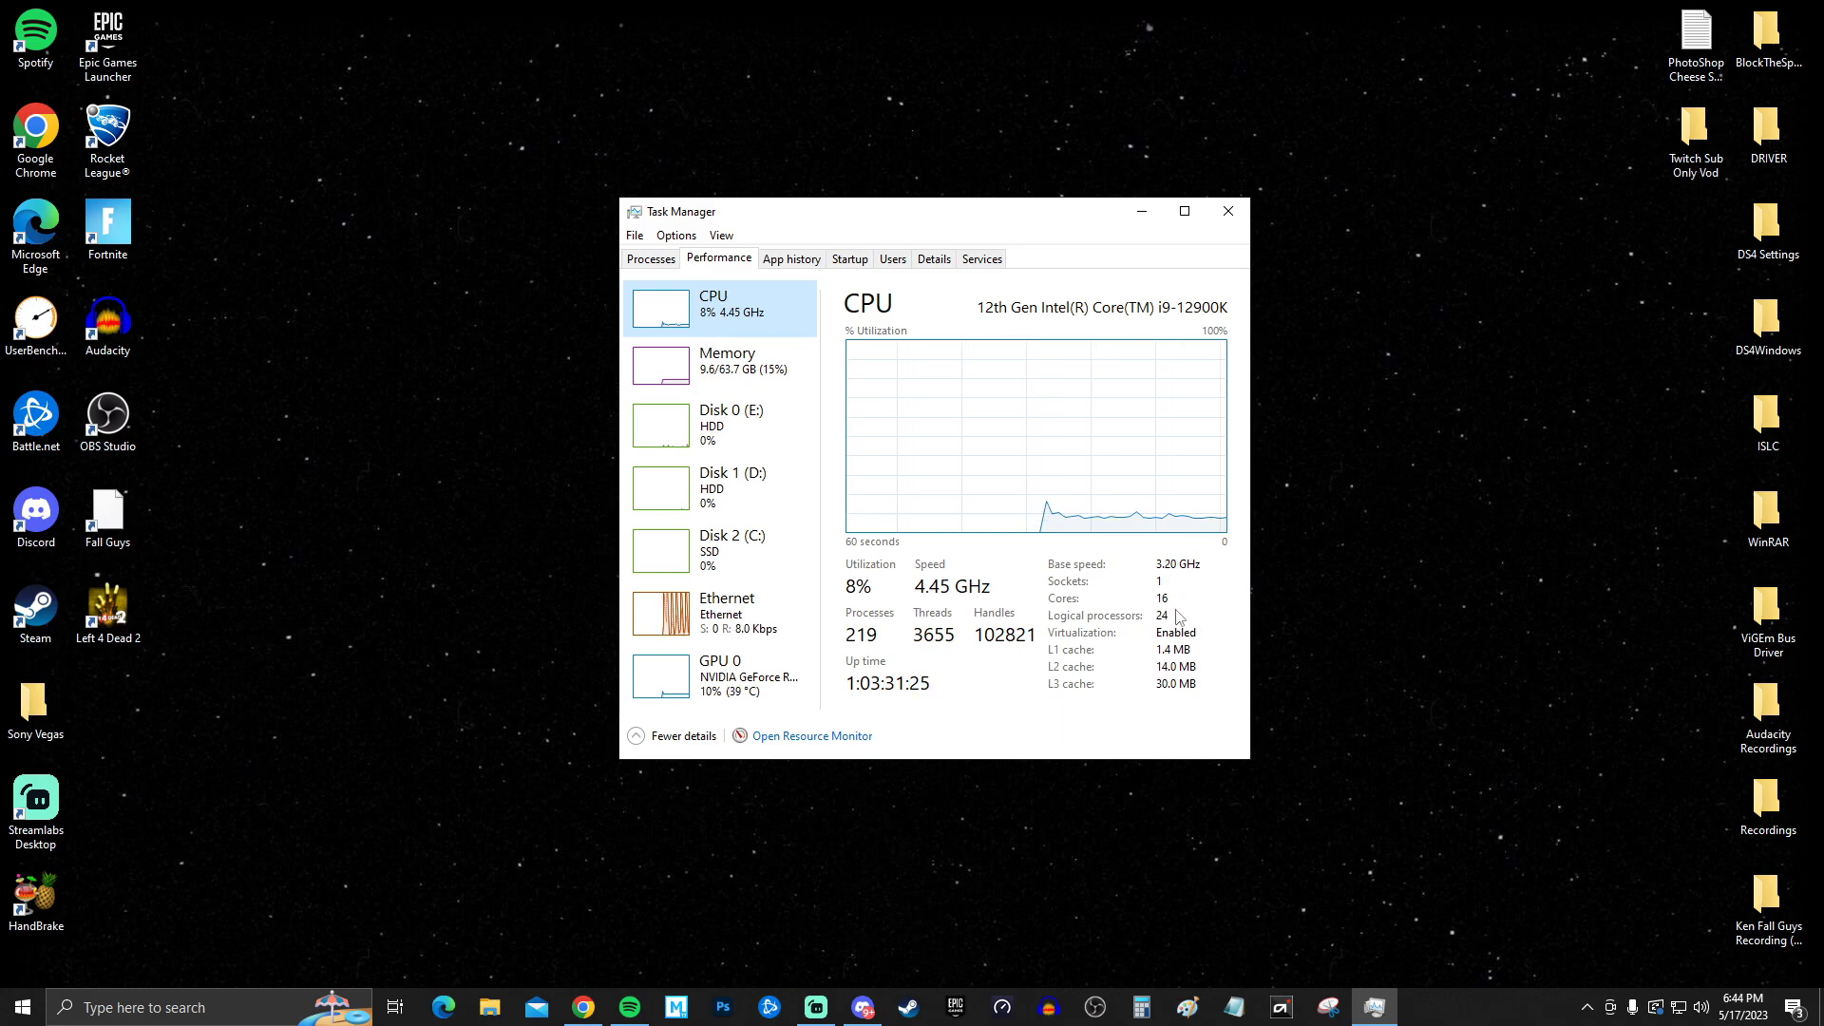
- Close Task Manager and open Documents > Call of Duty > players > options.3.cod22 in Notepad
{"action": "key", "text": "alt+F4"}
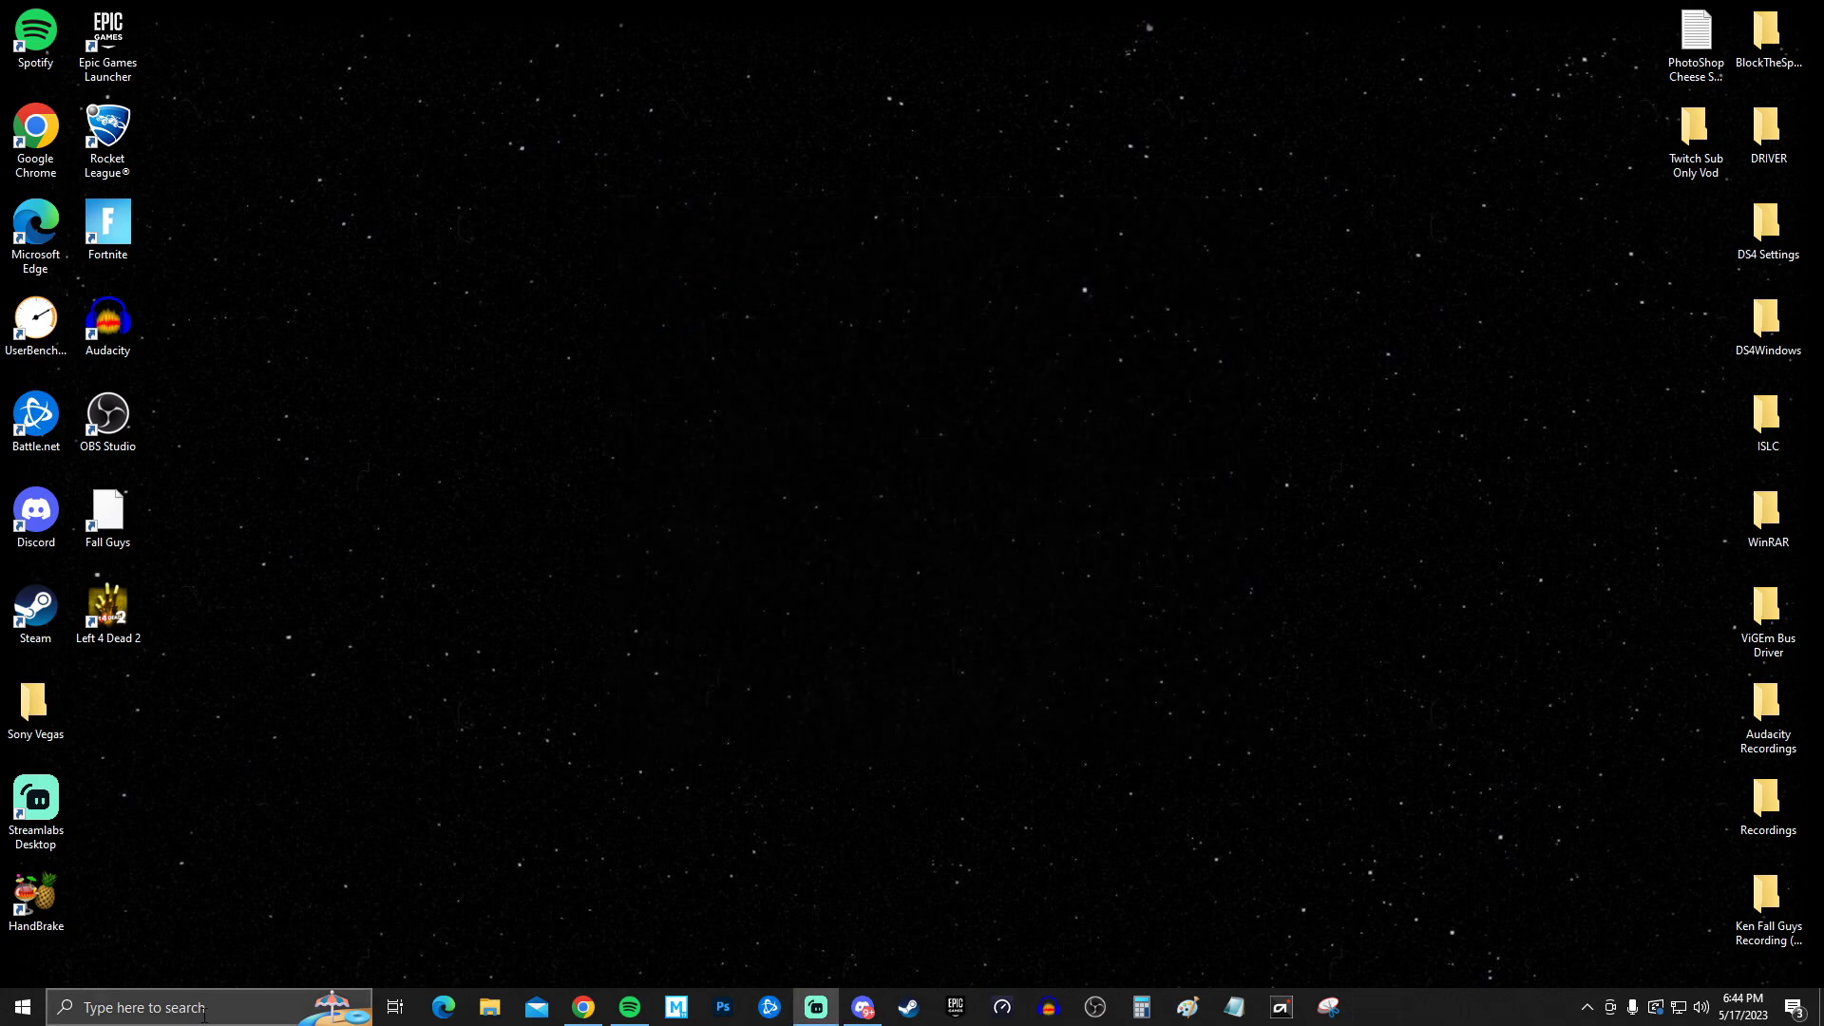
{"action": "left_click", "coordinate": [21, 1008]}
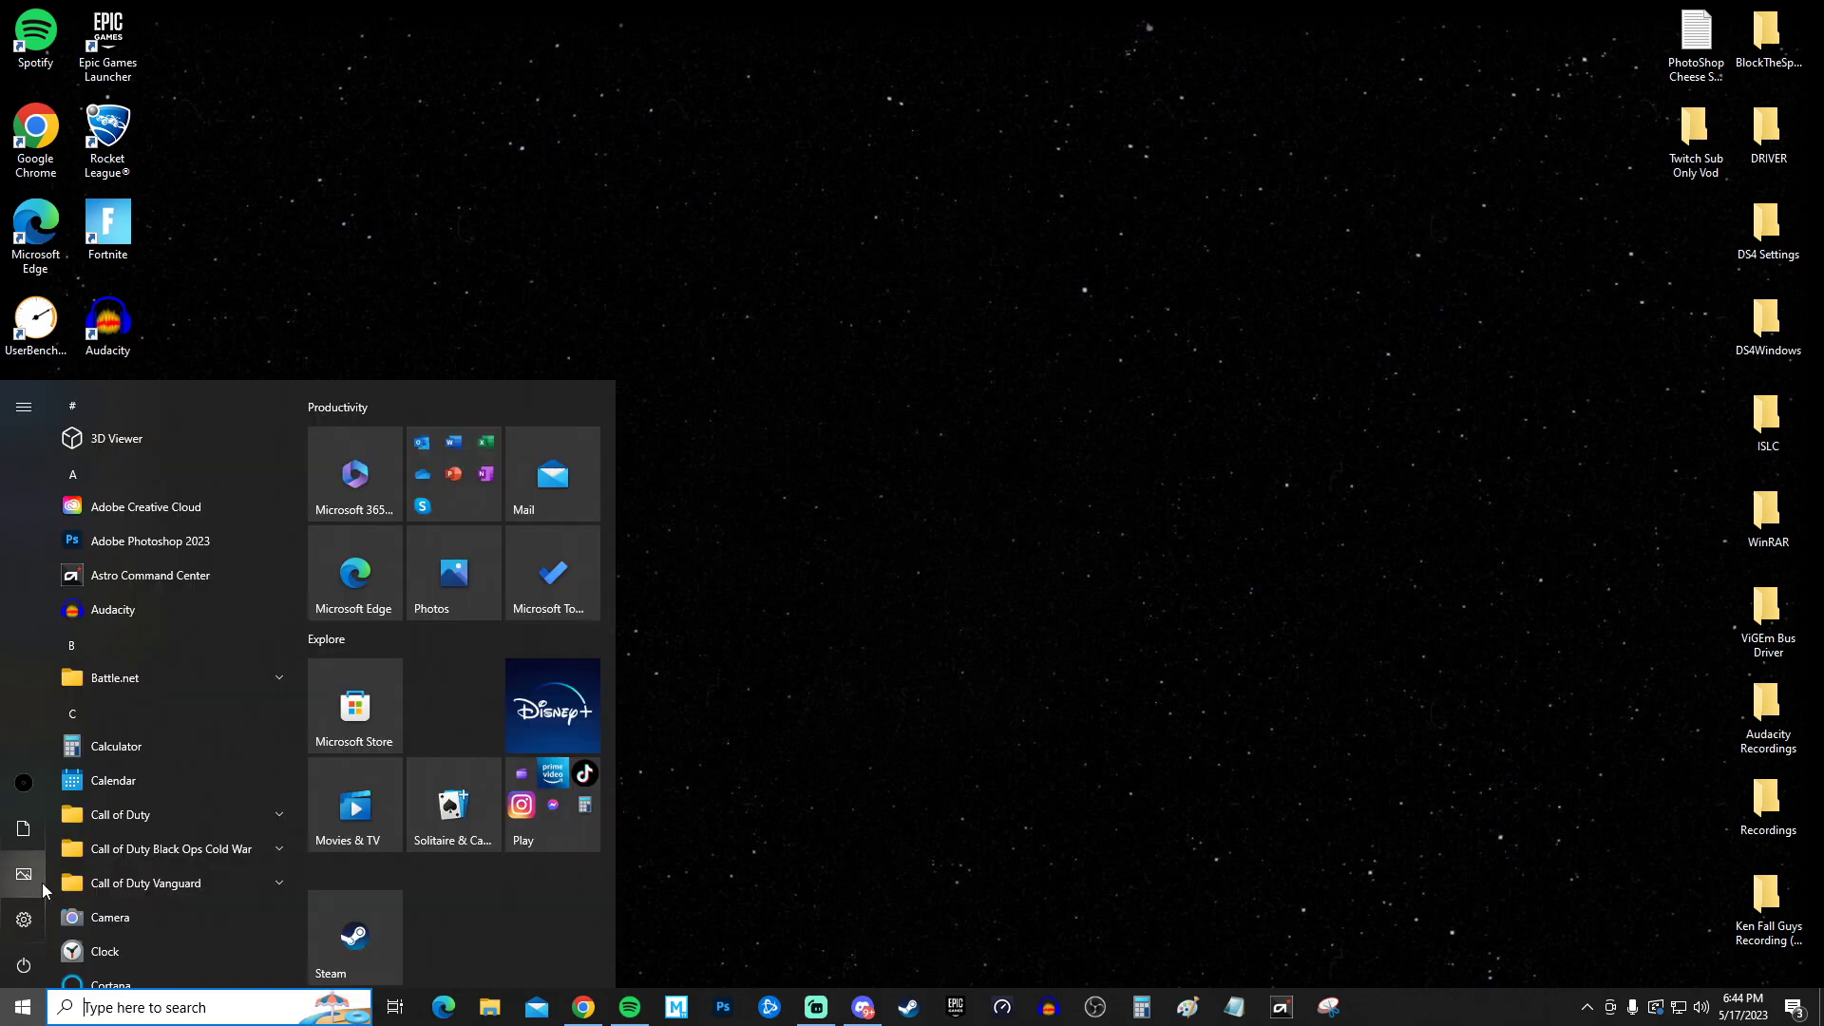
{"action": "left_click", "coordinate": [35, 841]}
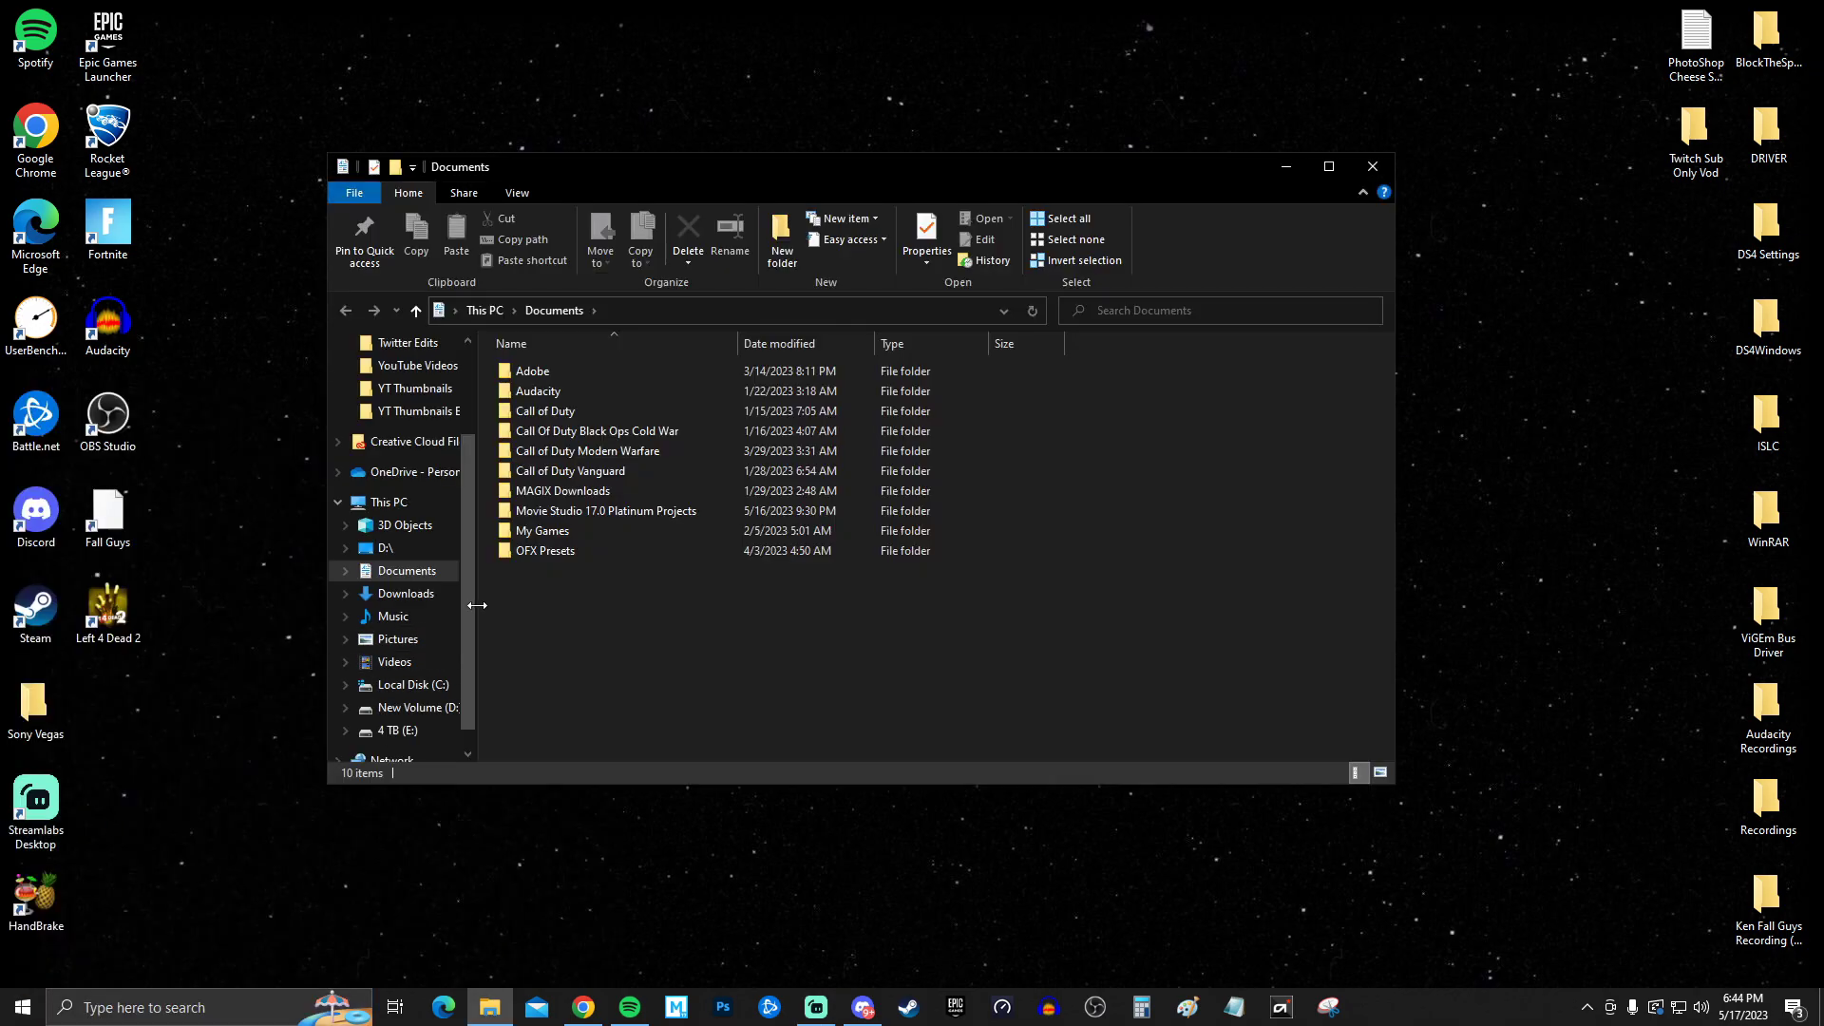
{"action": "double_click", "coordinate": [560, 415]}
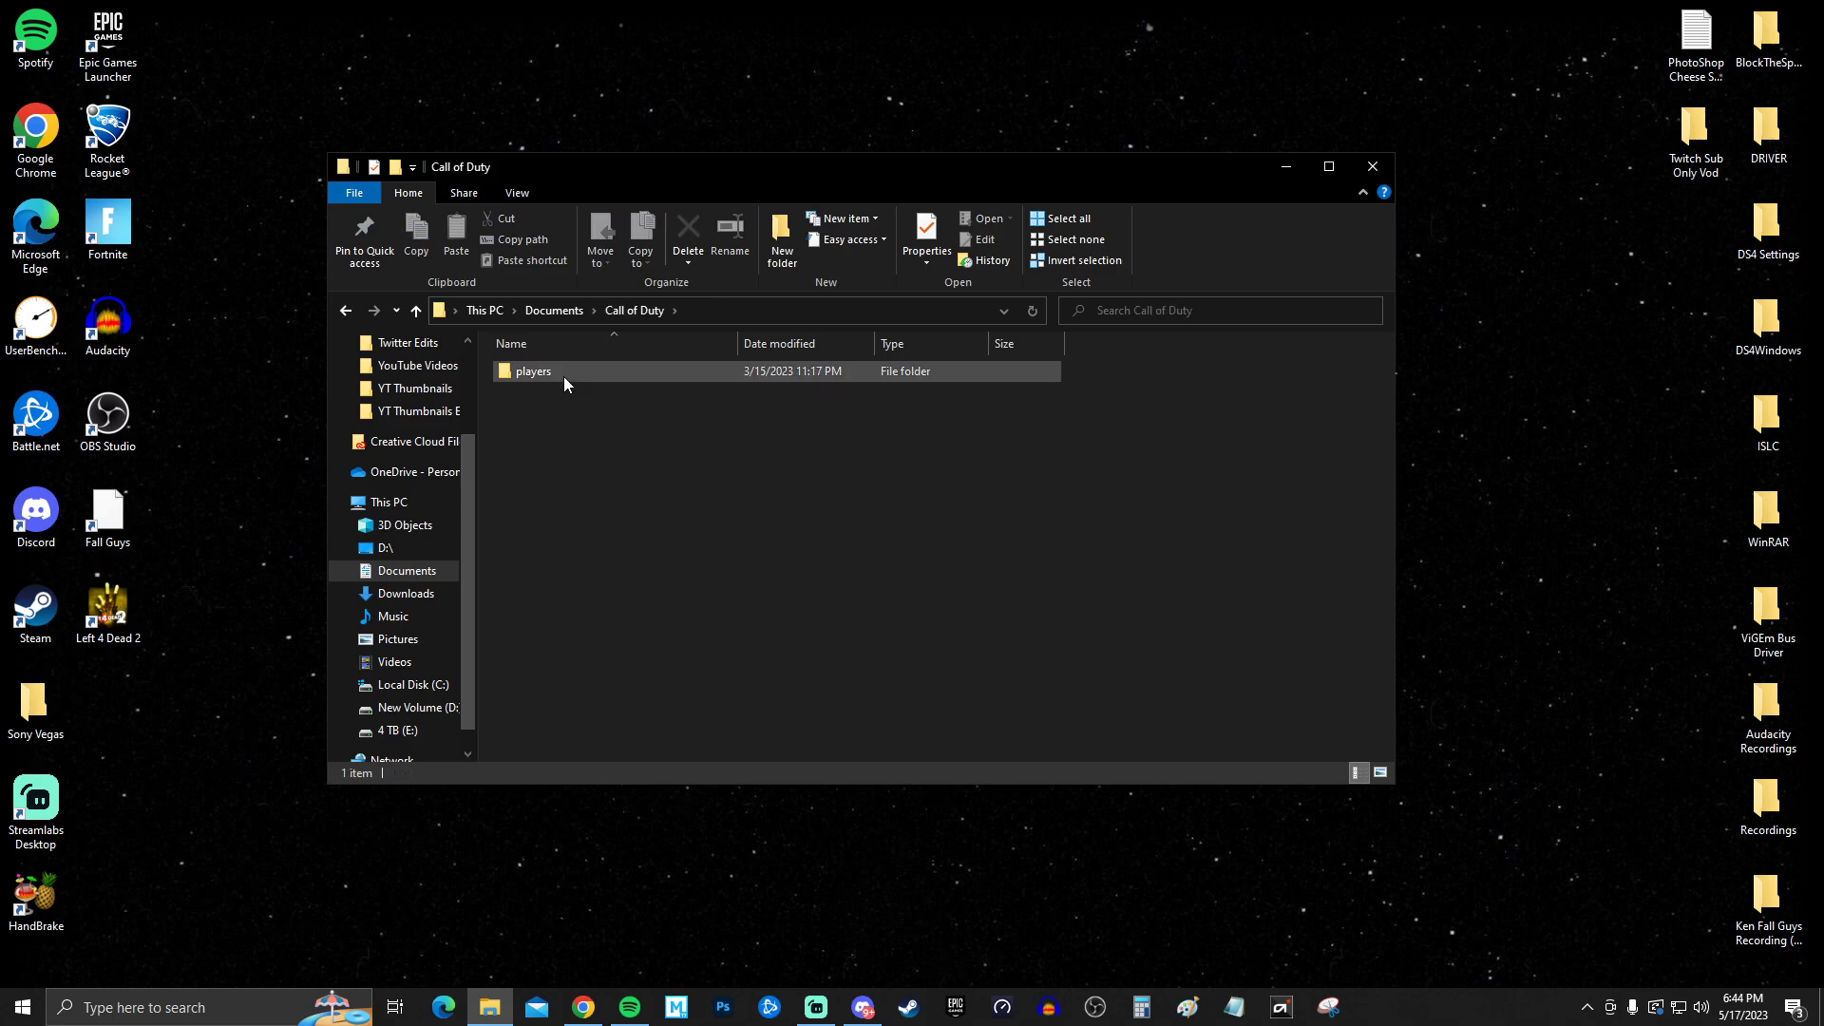
{"action": "double_click", "coordinate": [562, 377]}
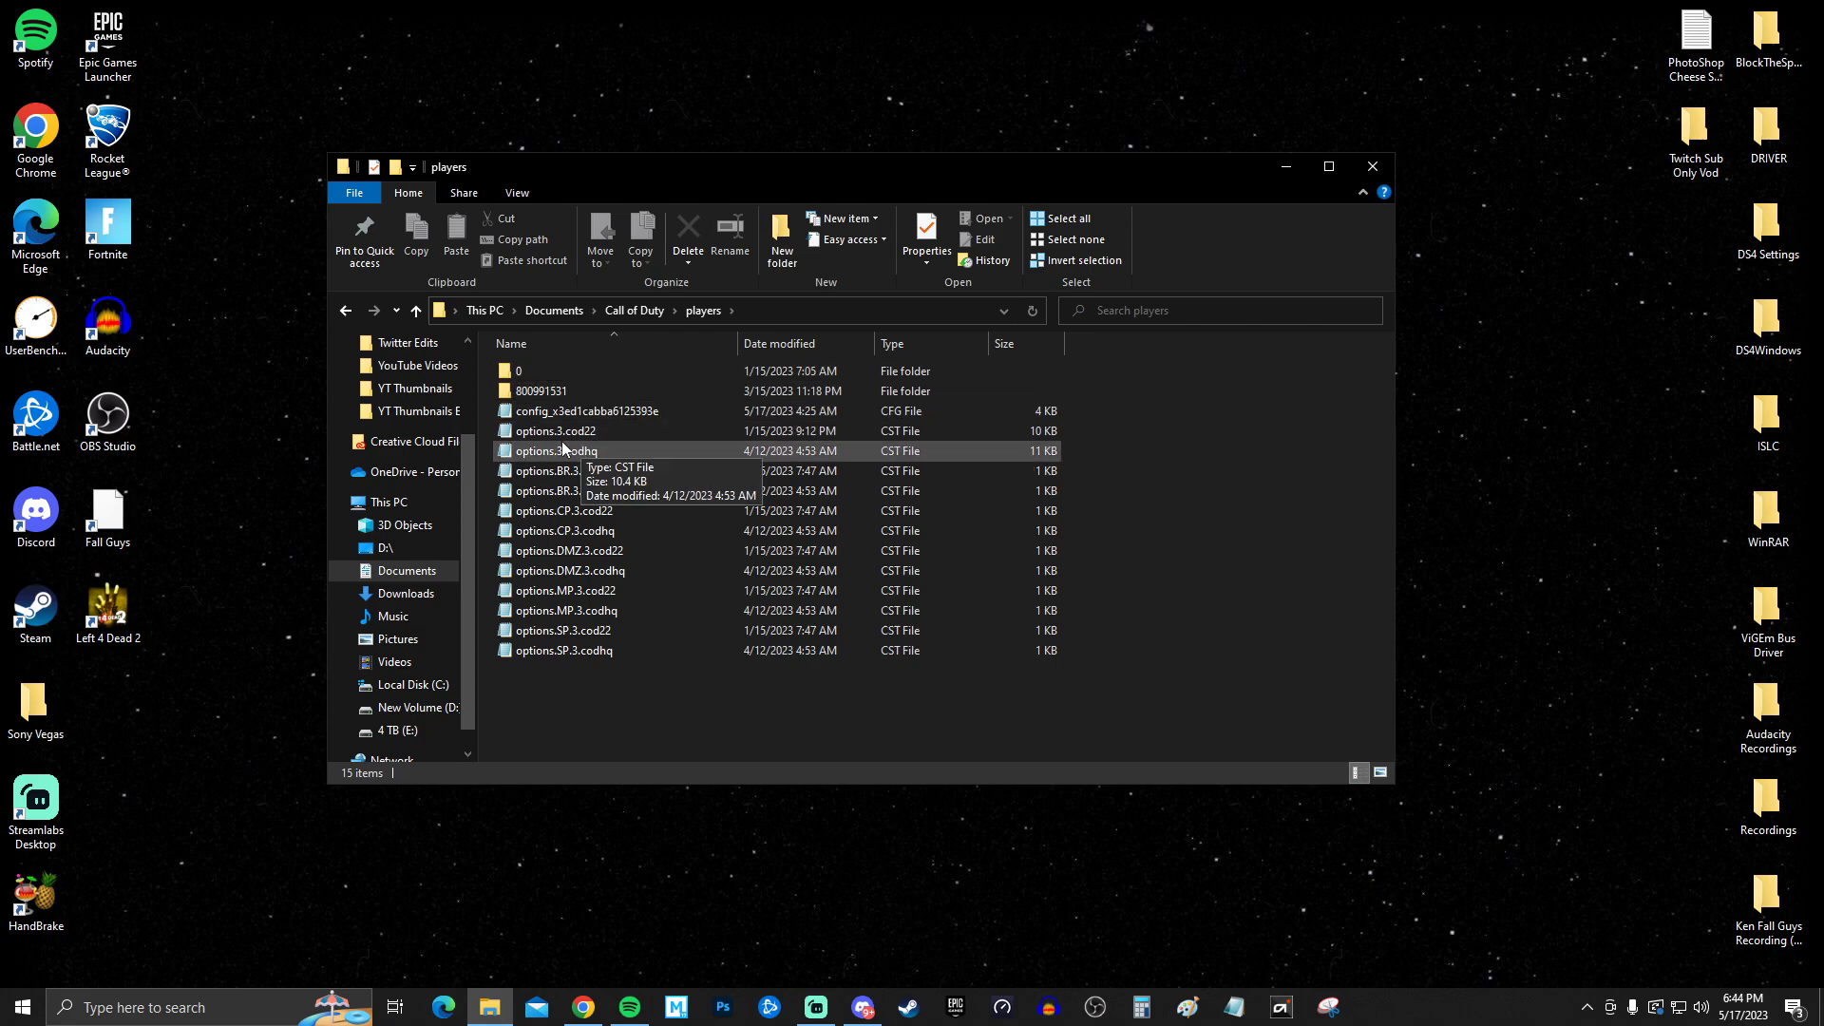
{"action": "double_click", "coordinate": [611, 431]}
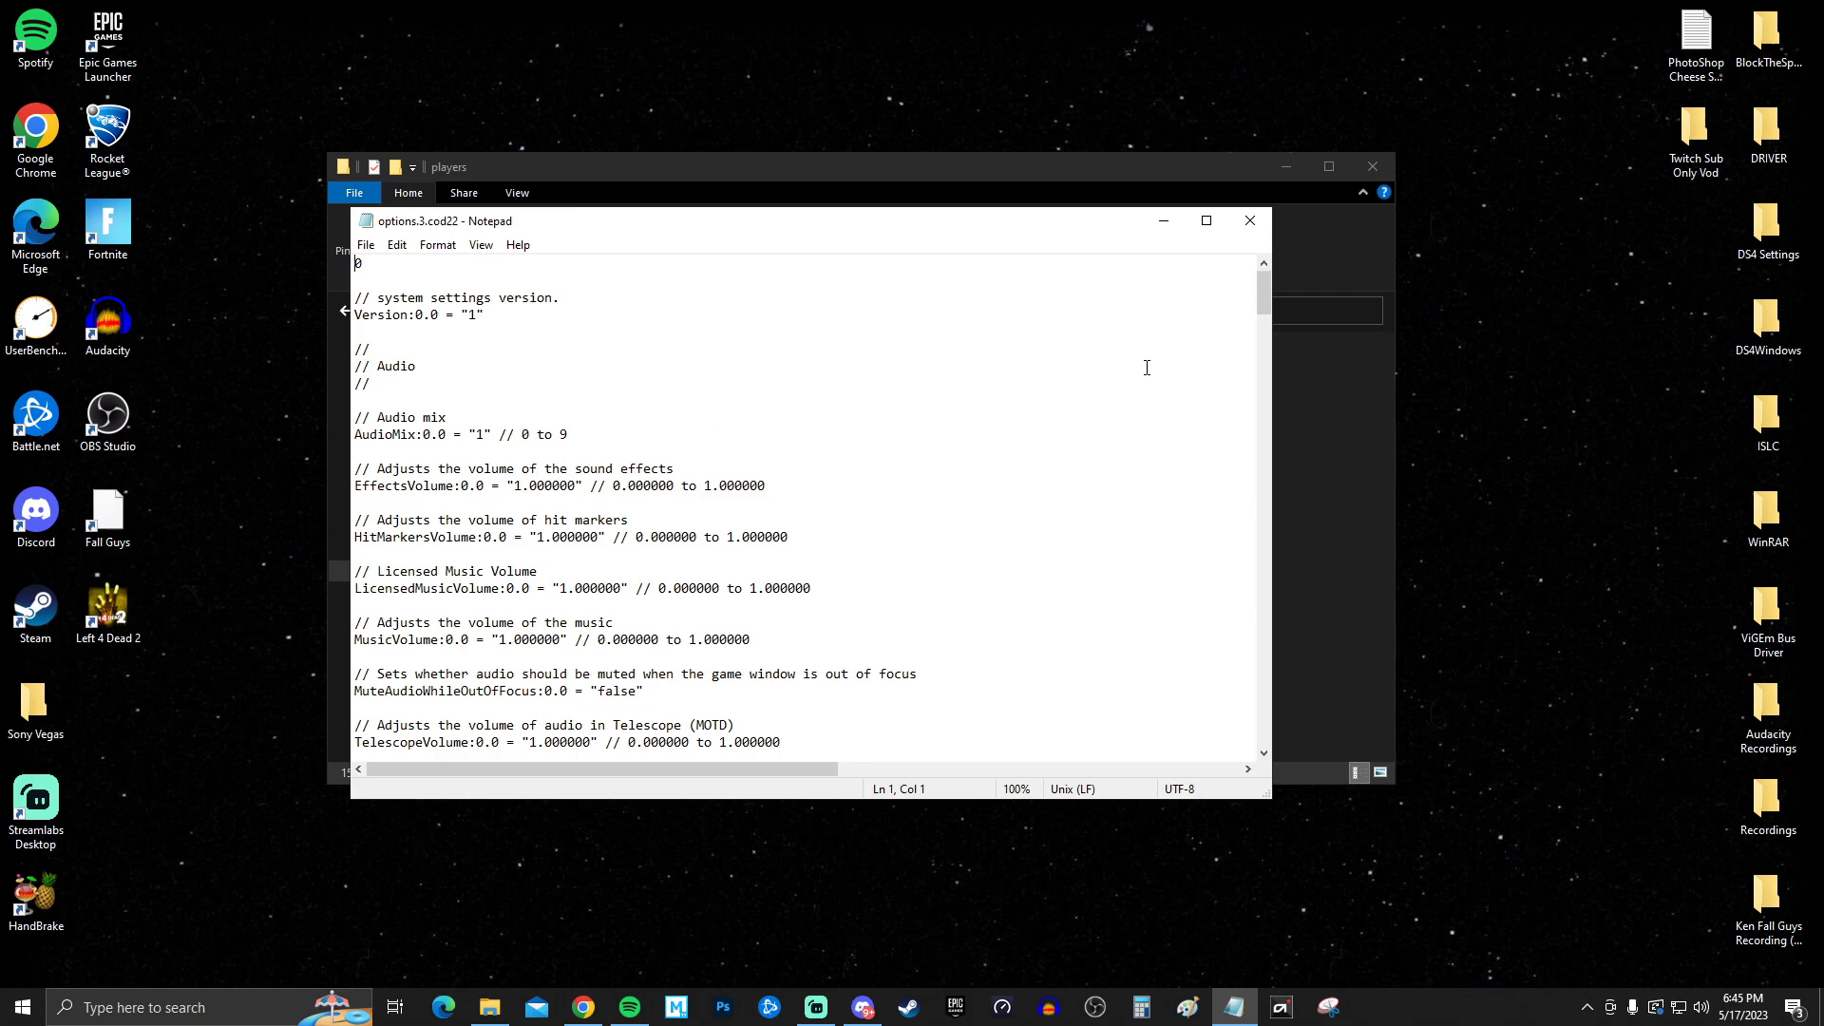
- Change RendererWorkerCount at the end of options.3.cod22 to 8
{"action": "left_click_drag", "start_coordinate": [1259, 300], "coordinate": [1259, 741]}
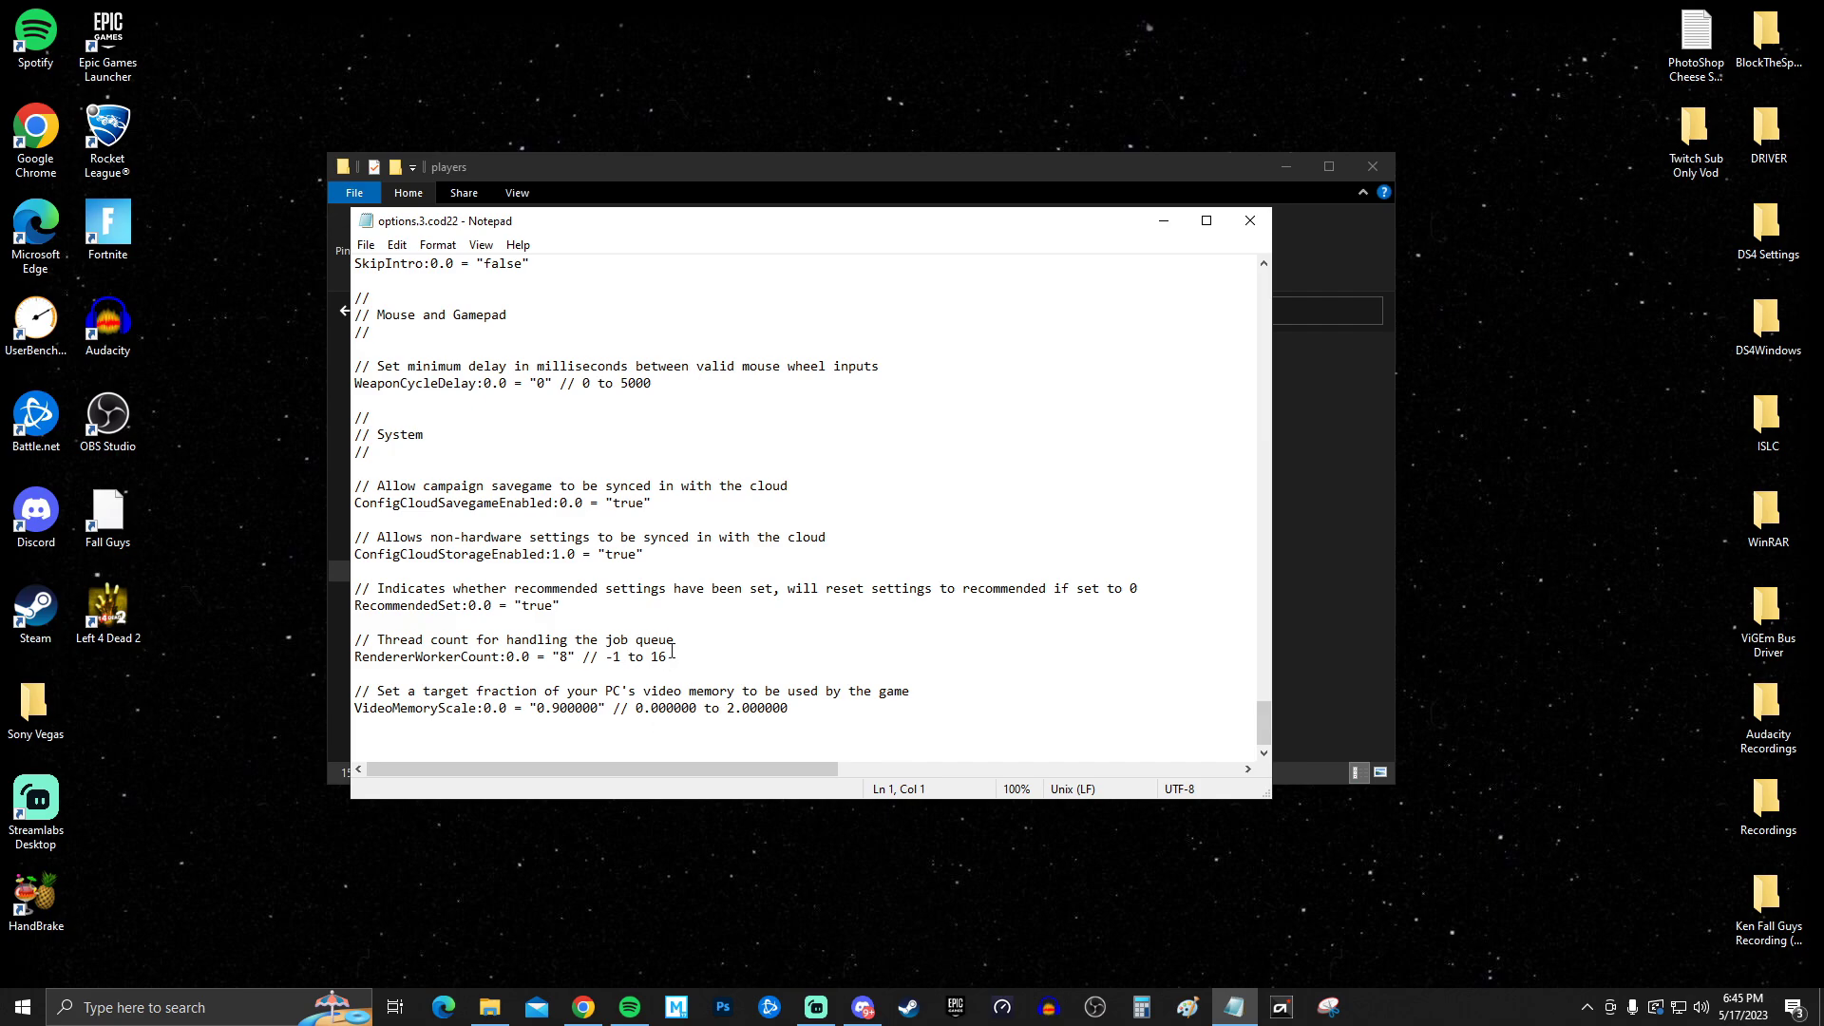
{"action": "left_click", "coordinate": [567, 657]}
{"action": "key", "text": "BackSpace"}
{"action": "type", "text": "8"}
- Save the edited config through File > Save As and close Notepad
{"action": "left_click", "coordinate": [366, 244]}
{"action": "left_click", "coordinate": [414, 325]}
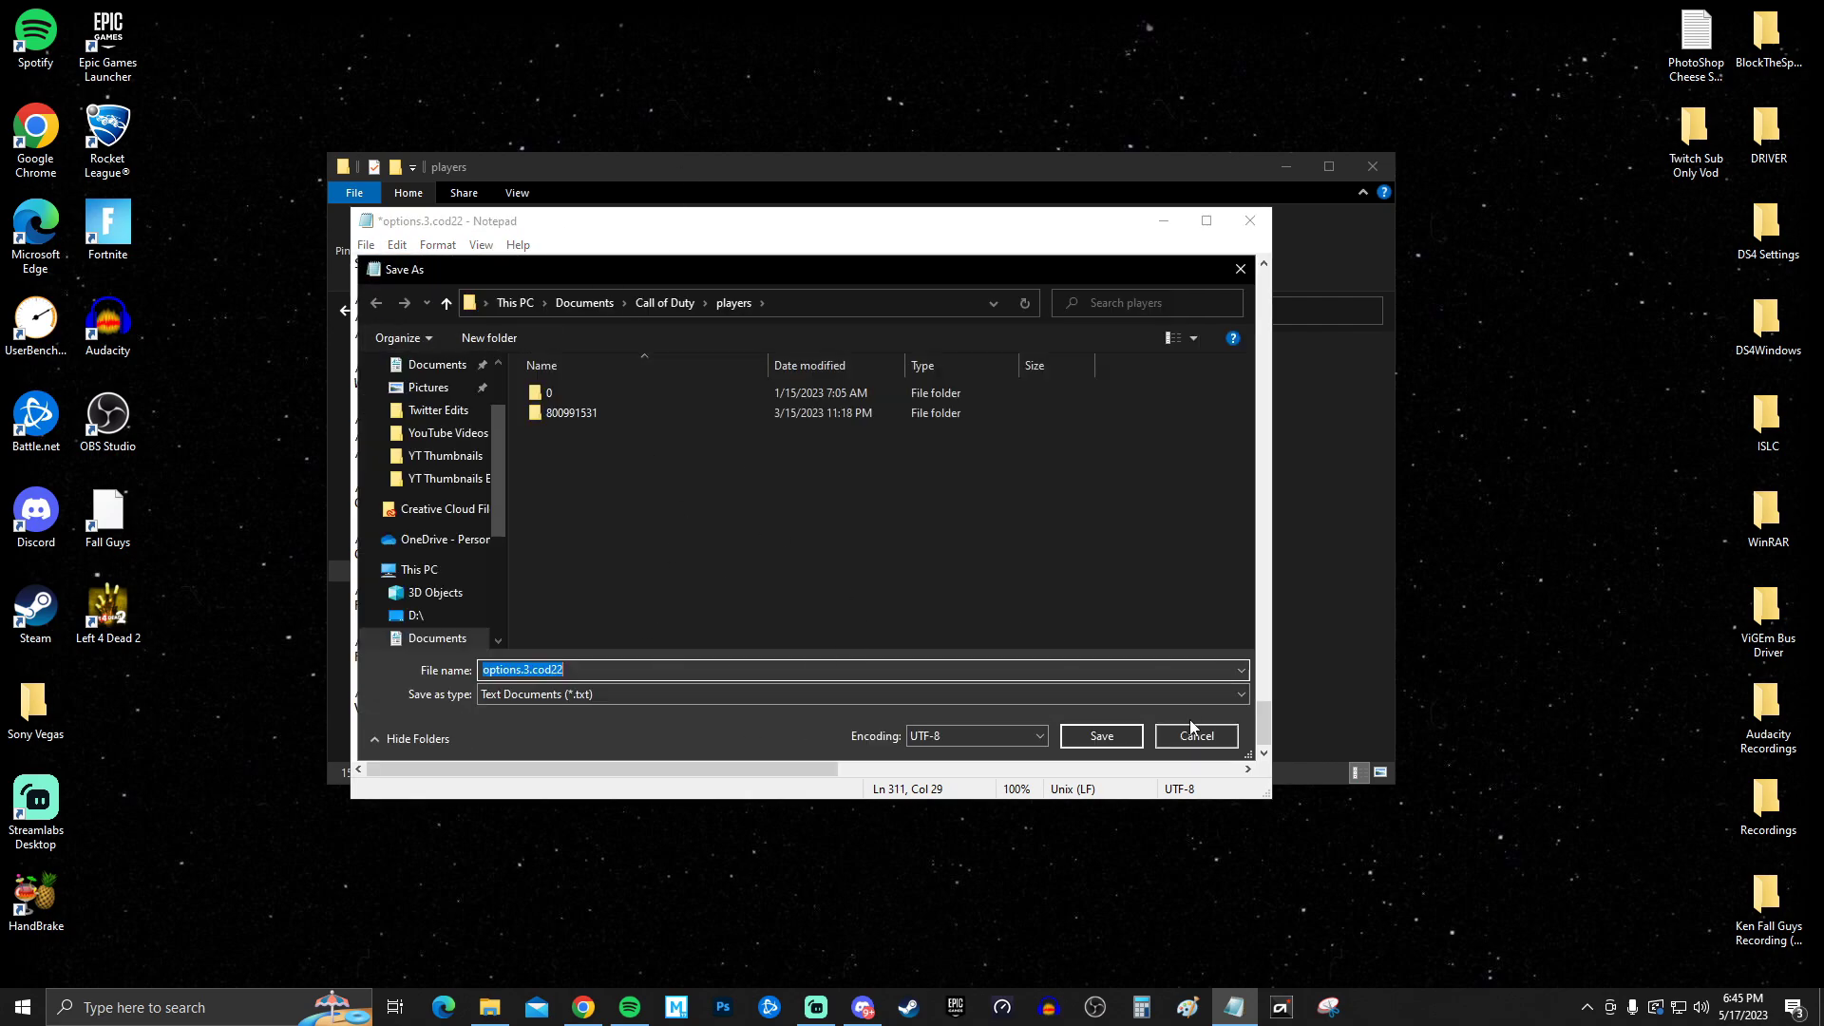
{"action": "left_click", "coordinate": [1086, 733]}
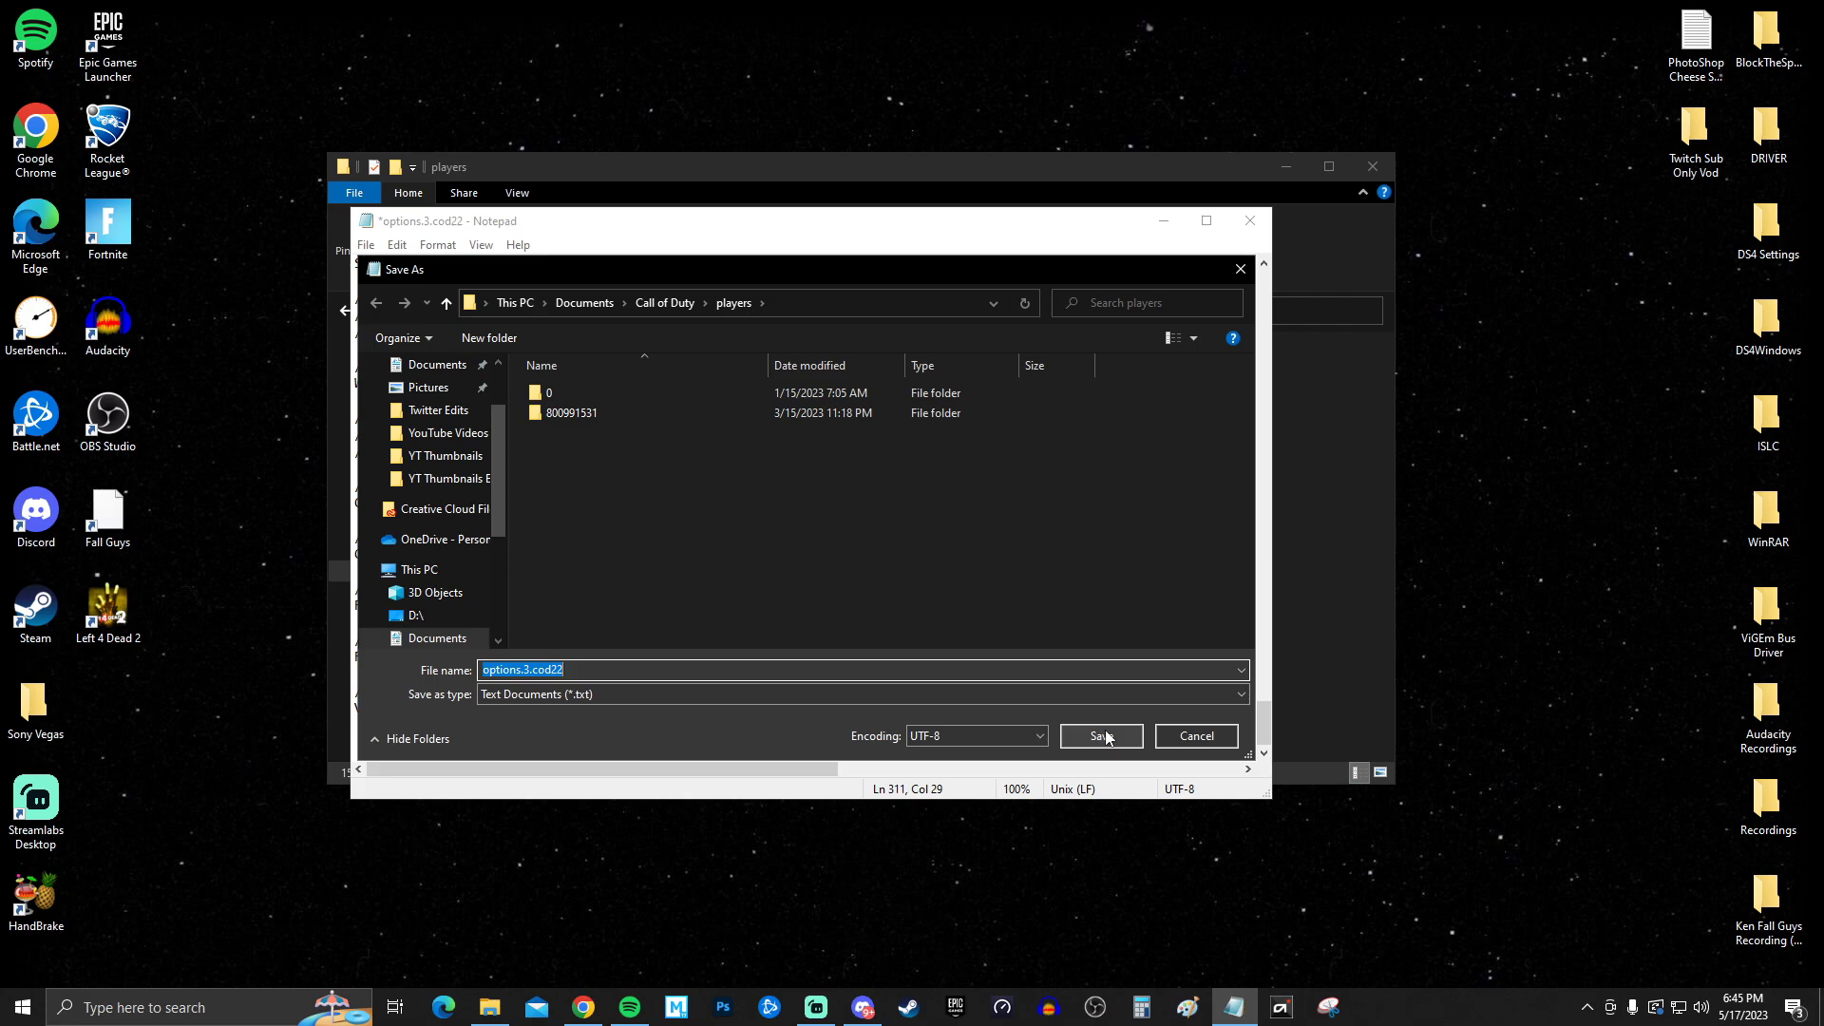
{"action": "left_click", "coordinate": [1251, 220]}
- Dismiss Notepad without saving, mark options.3.cod22 Read-only in its Properties, and close Explorer
{"action": "left_click", "coordinate": [944, 524]}
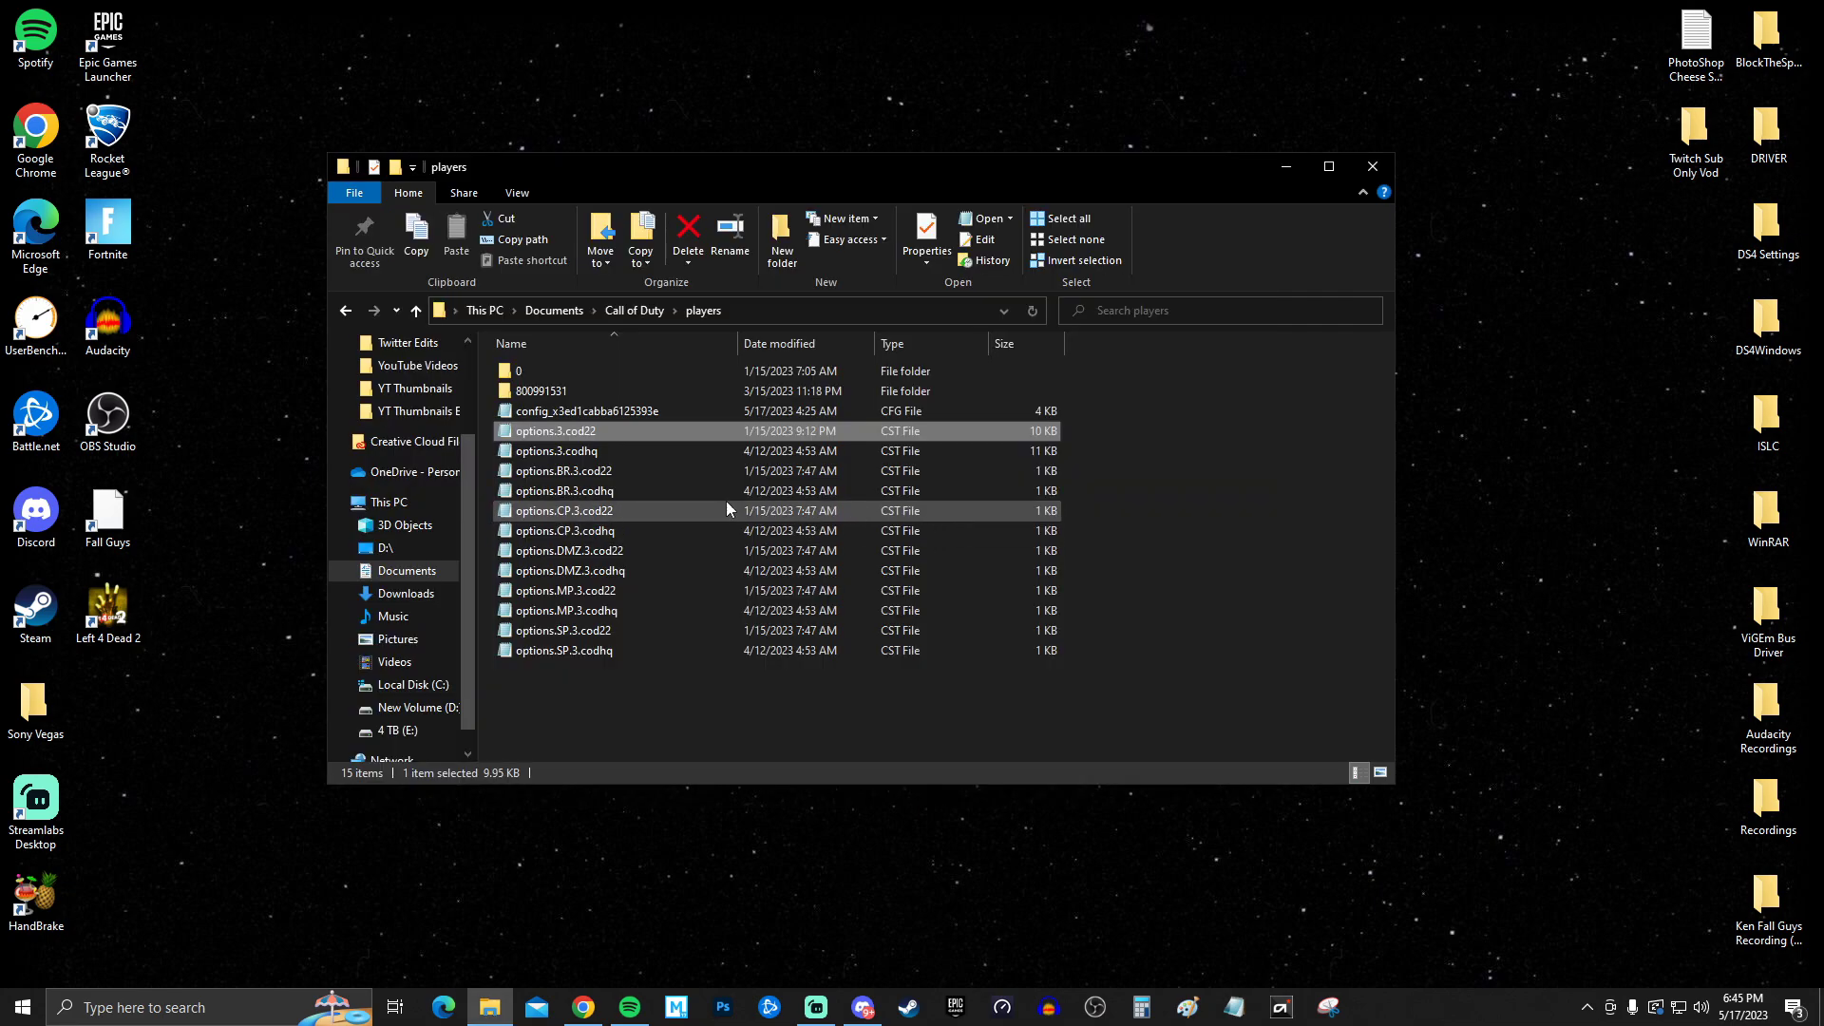
{"action": "right_click", "coordinate": [598, 427]}
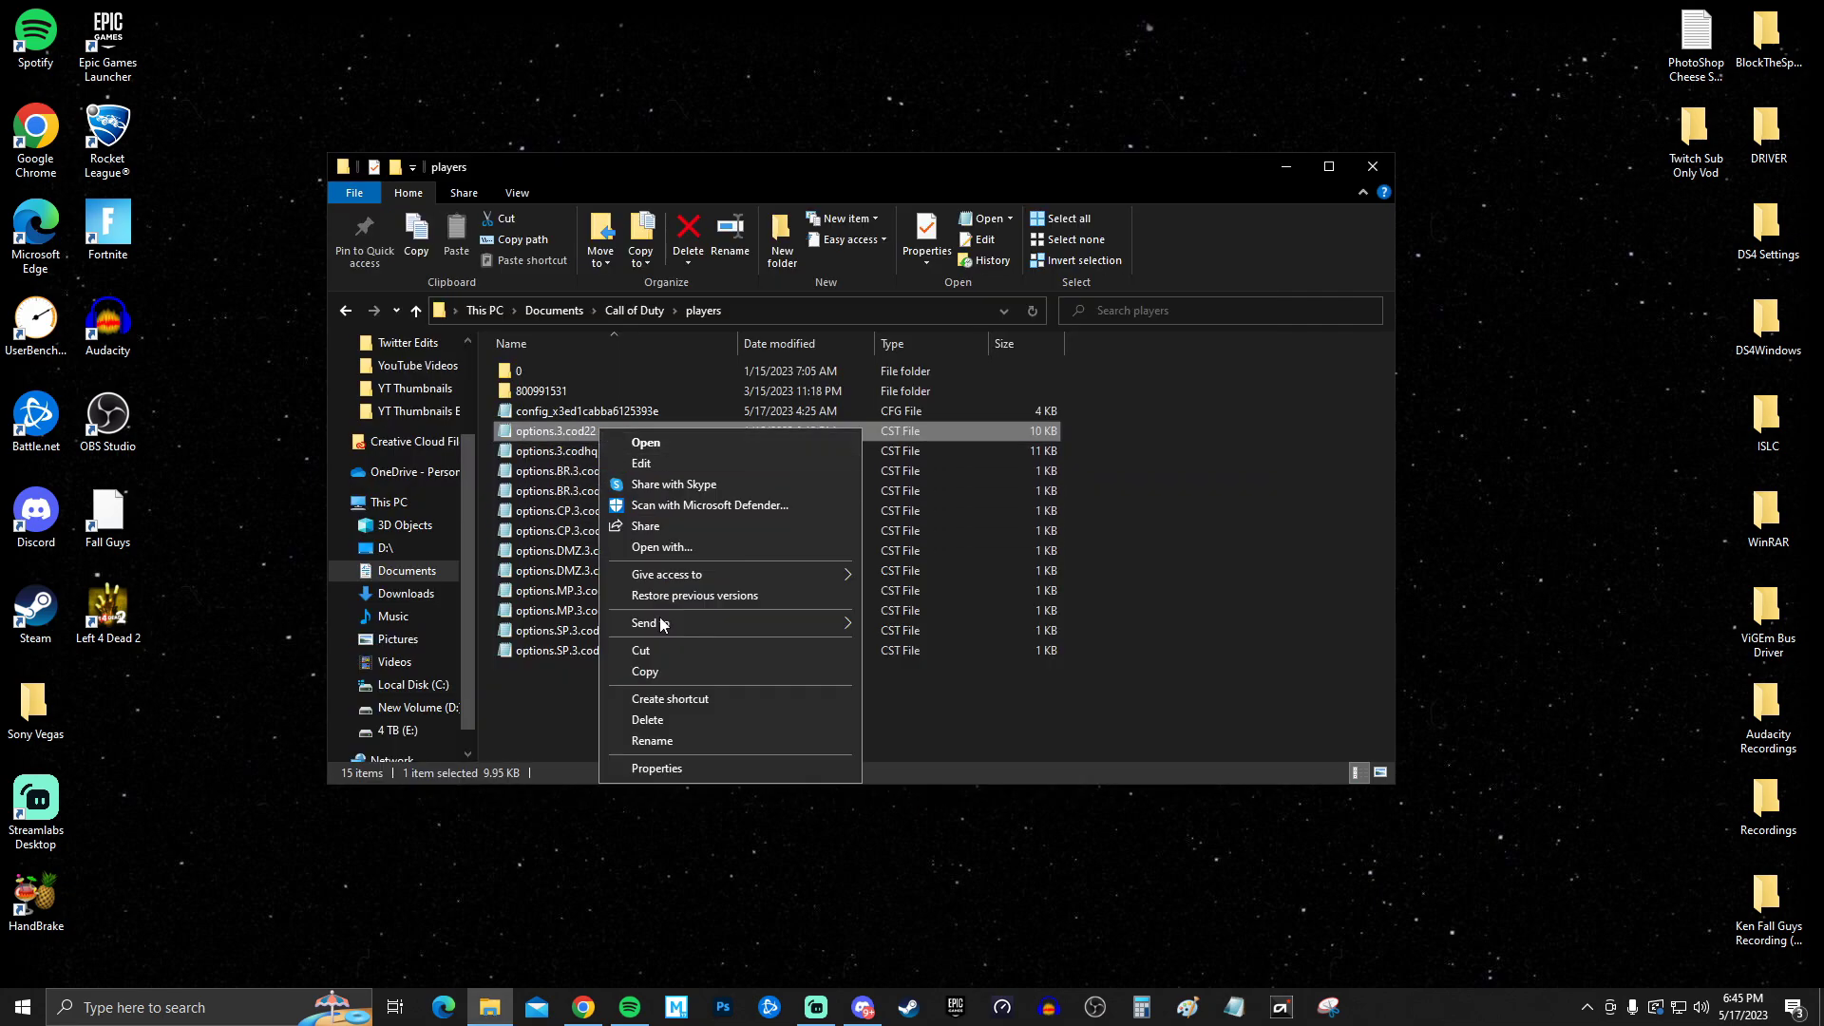
{"action": "left_click", "coordinate": [677, 768]}
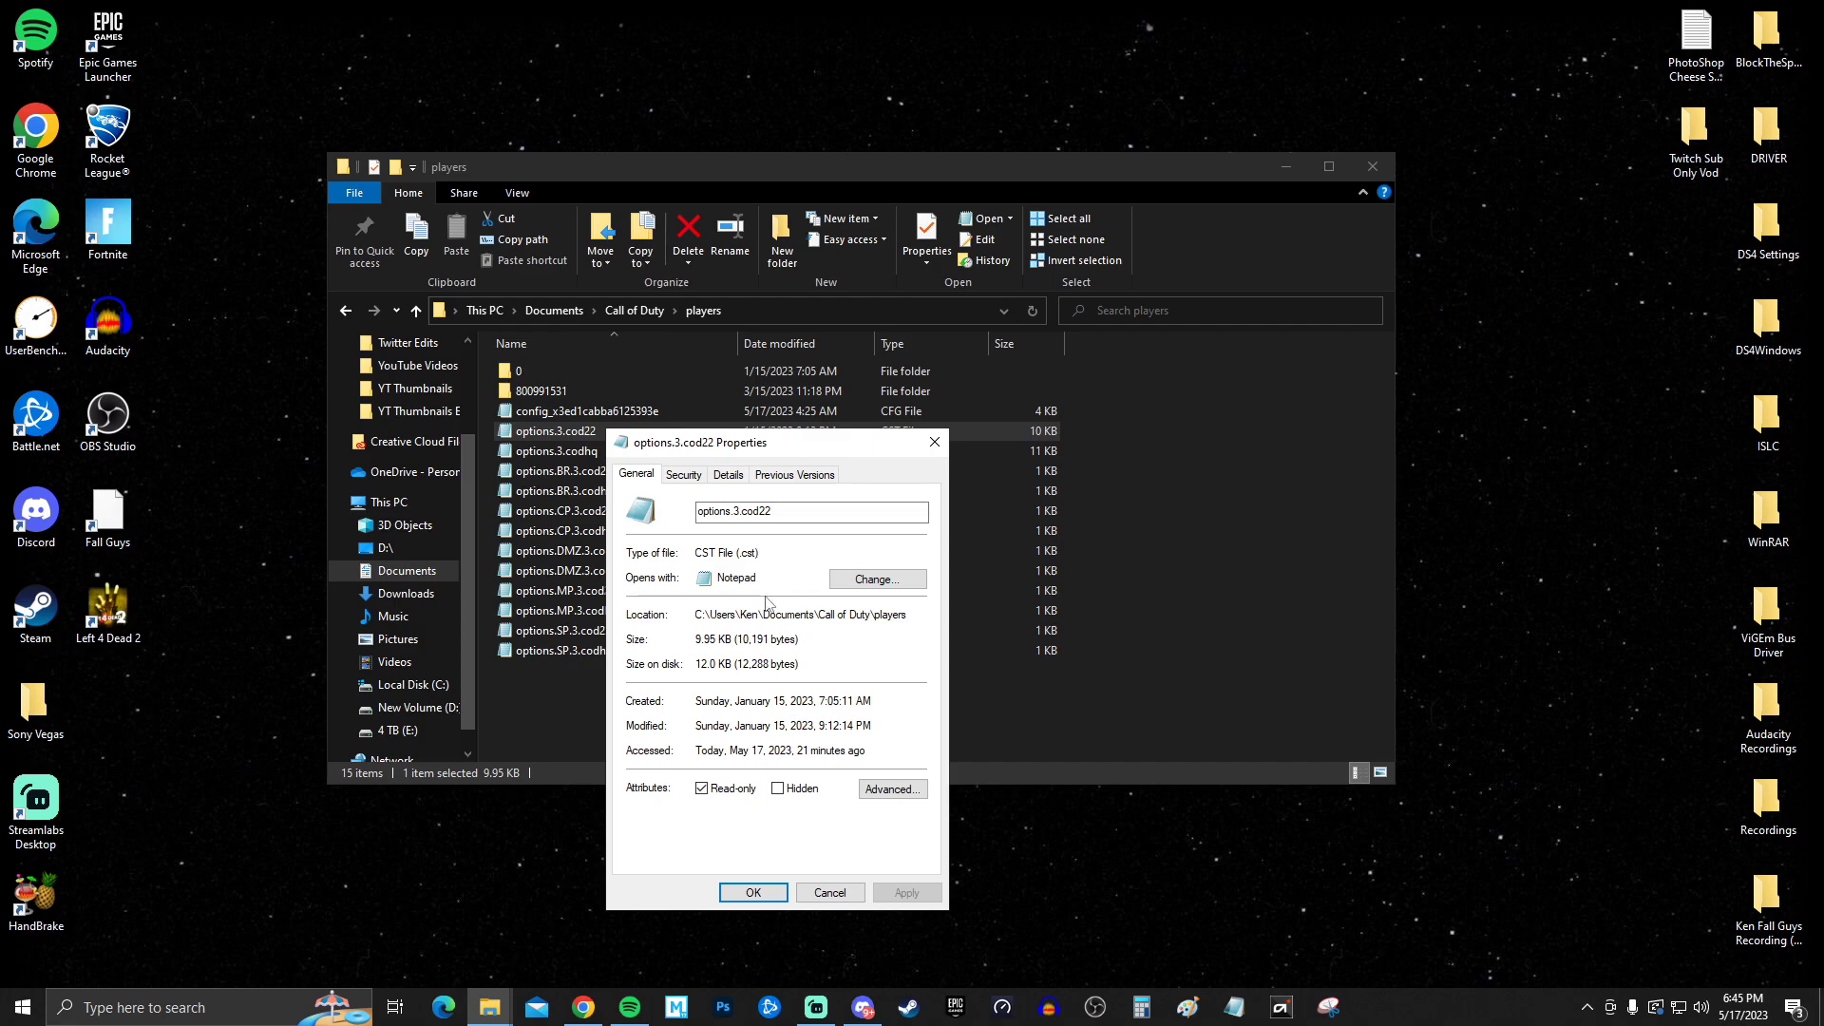
{"action": "double_click", "coordinate": [732, 796]}
{"action": "left_click", "coordinate": [893, 895]}
{"action": "left_click", "coordinate": [783, 893]}
{"action": "key", "text": "alt+F4"}
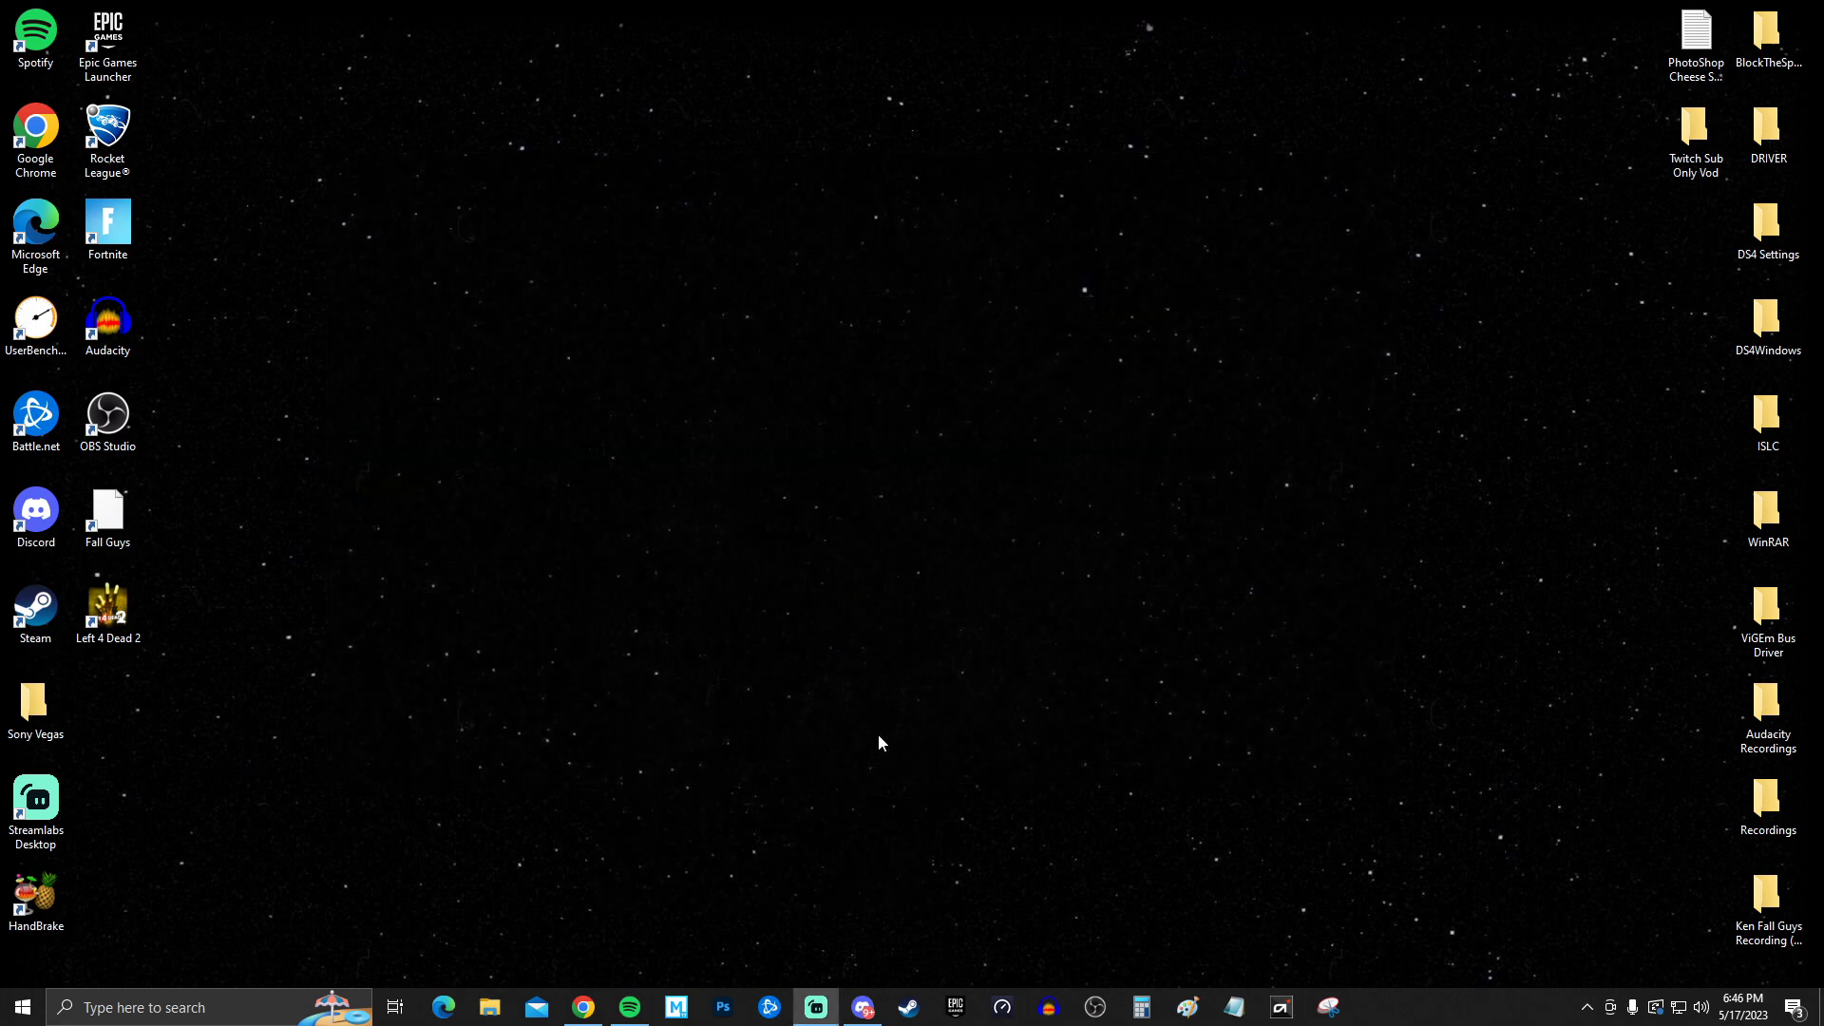
- Search 'task ma' to launch Task Manager, review Memory performance, then bring up File Explorer
{"action": "left_click", "coordinate": [137, 1012]}
{"action": "type", "text": "task ma"}
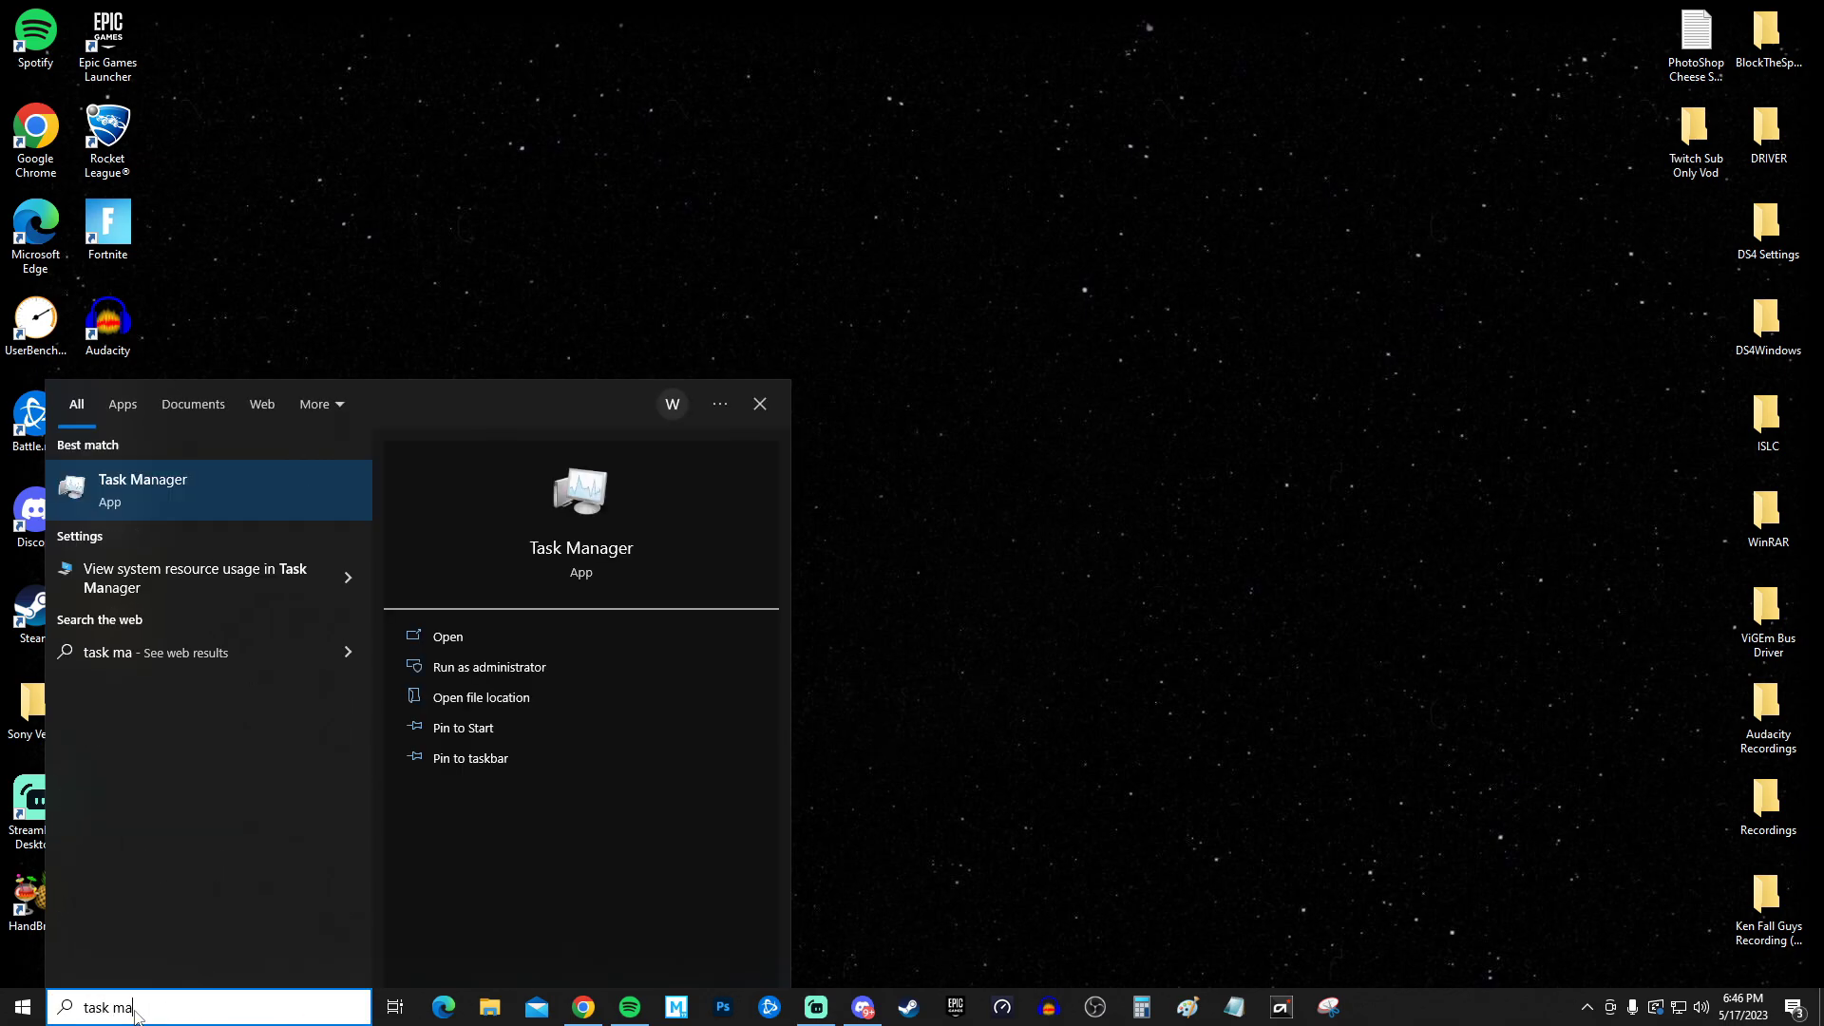
{"action": "key", "text": "Return"}
{"action": "left_click", "coordinate": [719, 258]}
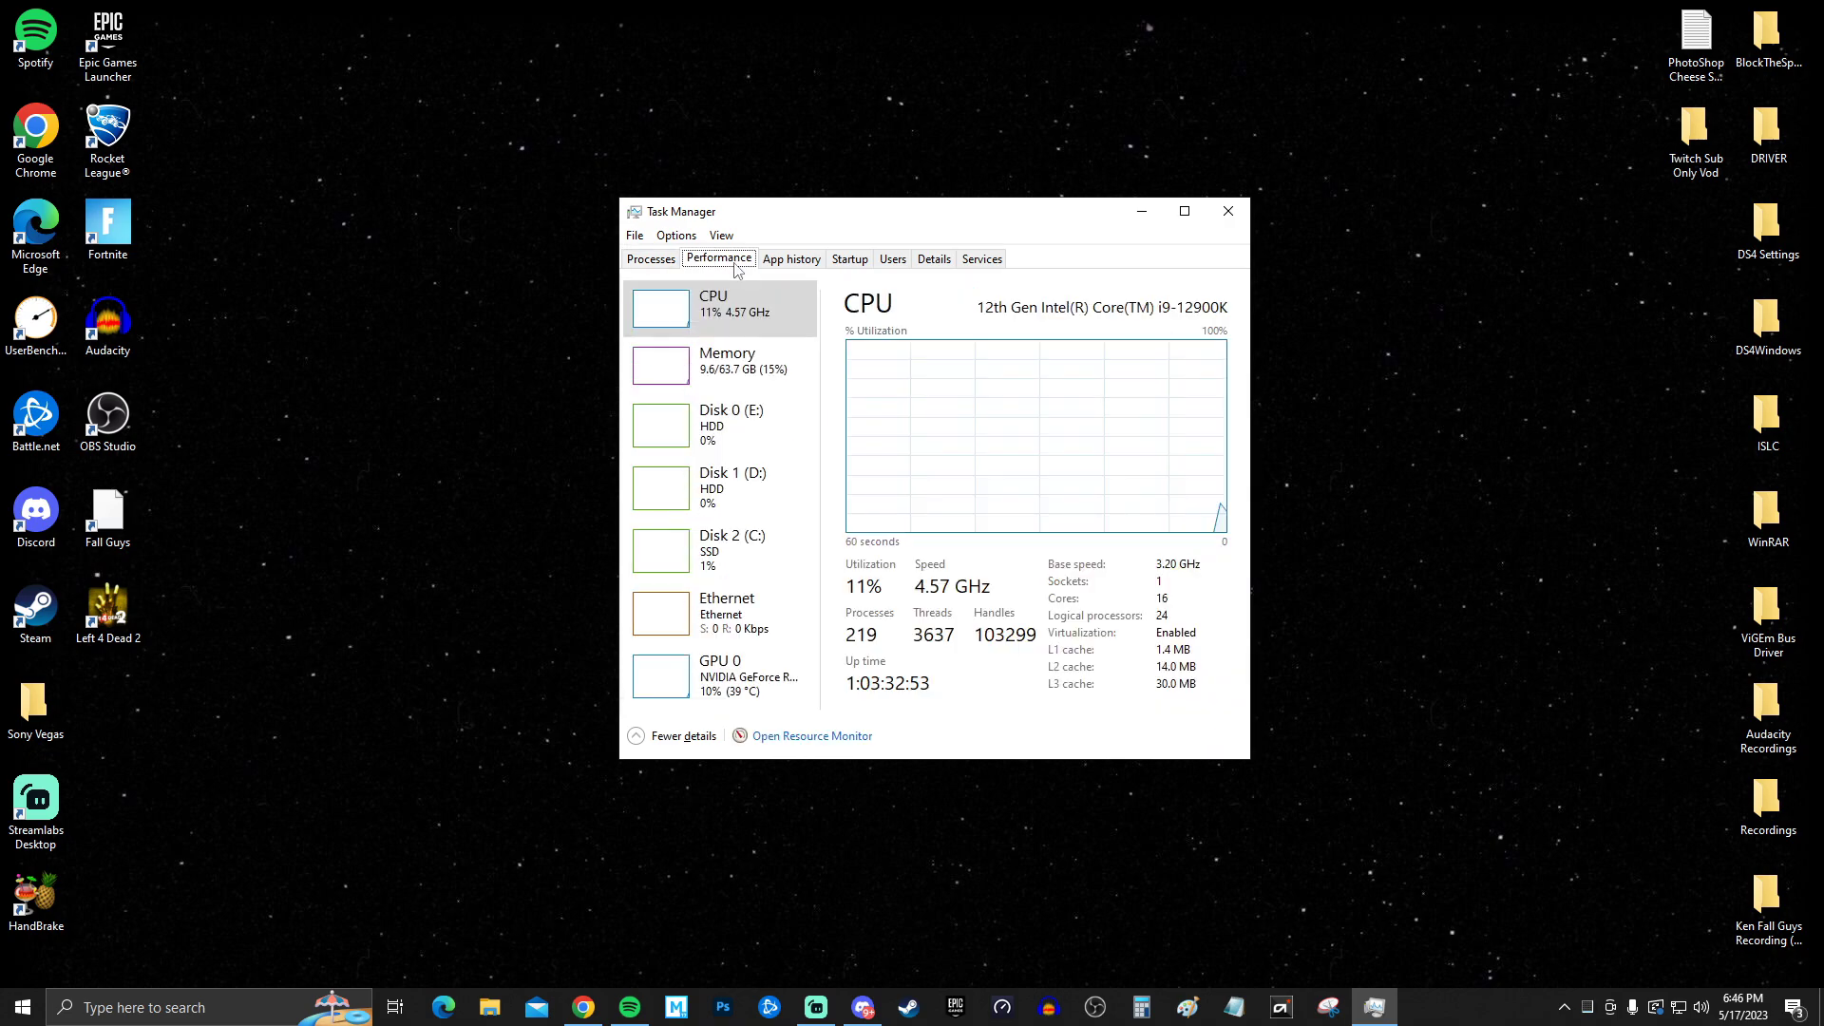
{"action": "left_click", "coordinate": [769, 397]}
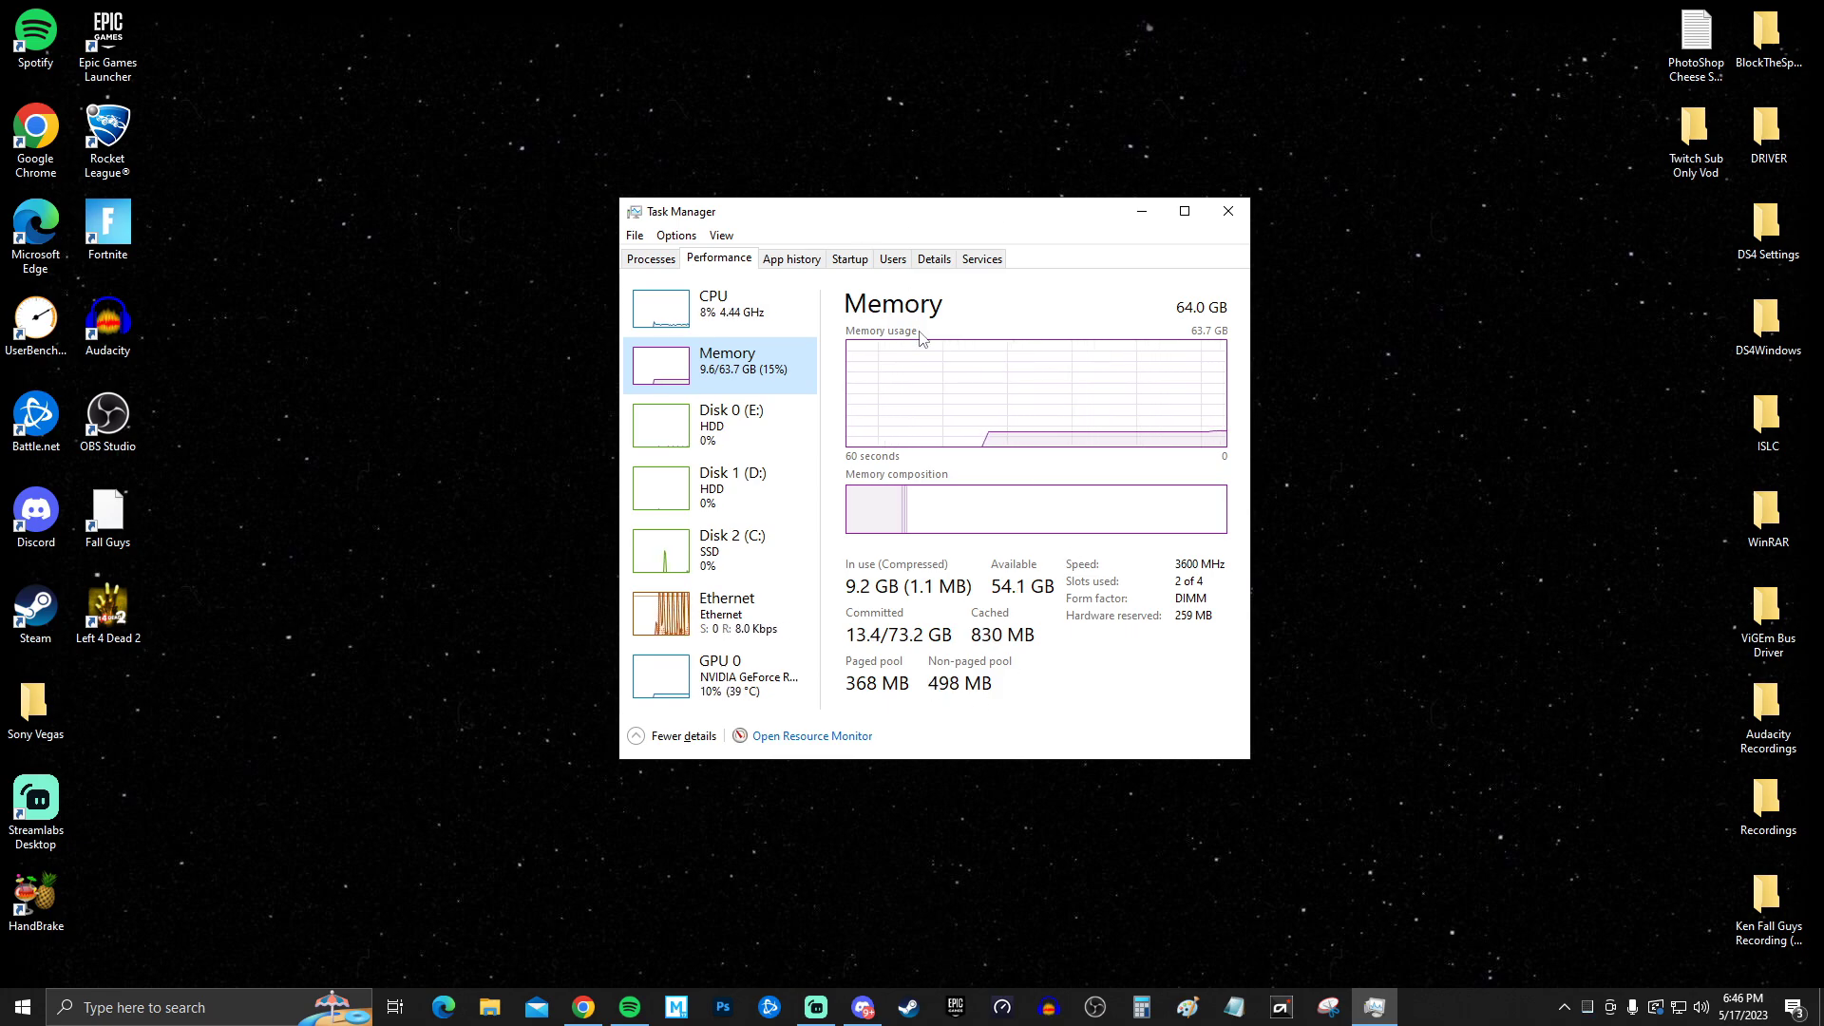
{"action": "key", "text": "super+d"}
{"action": "left_click", "coordinate": [489, 1007]}
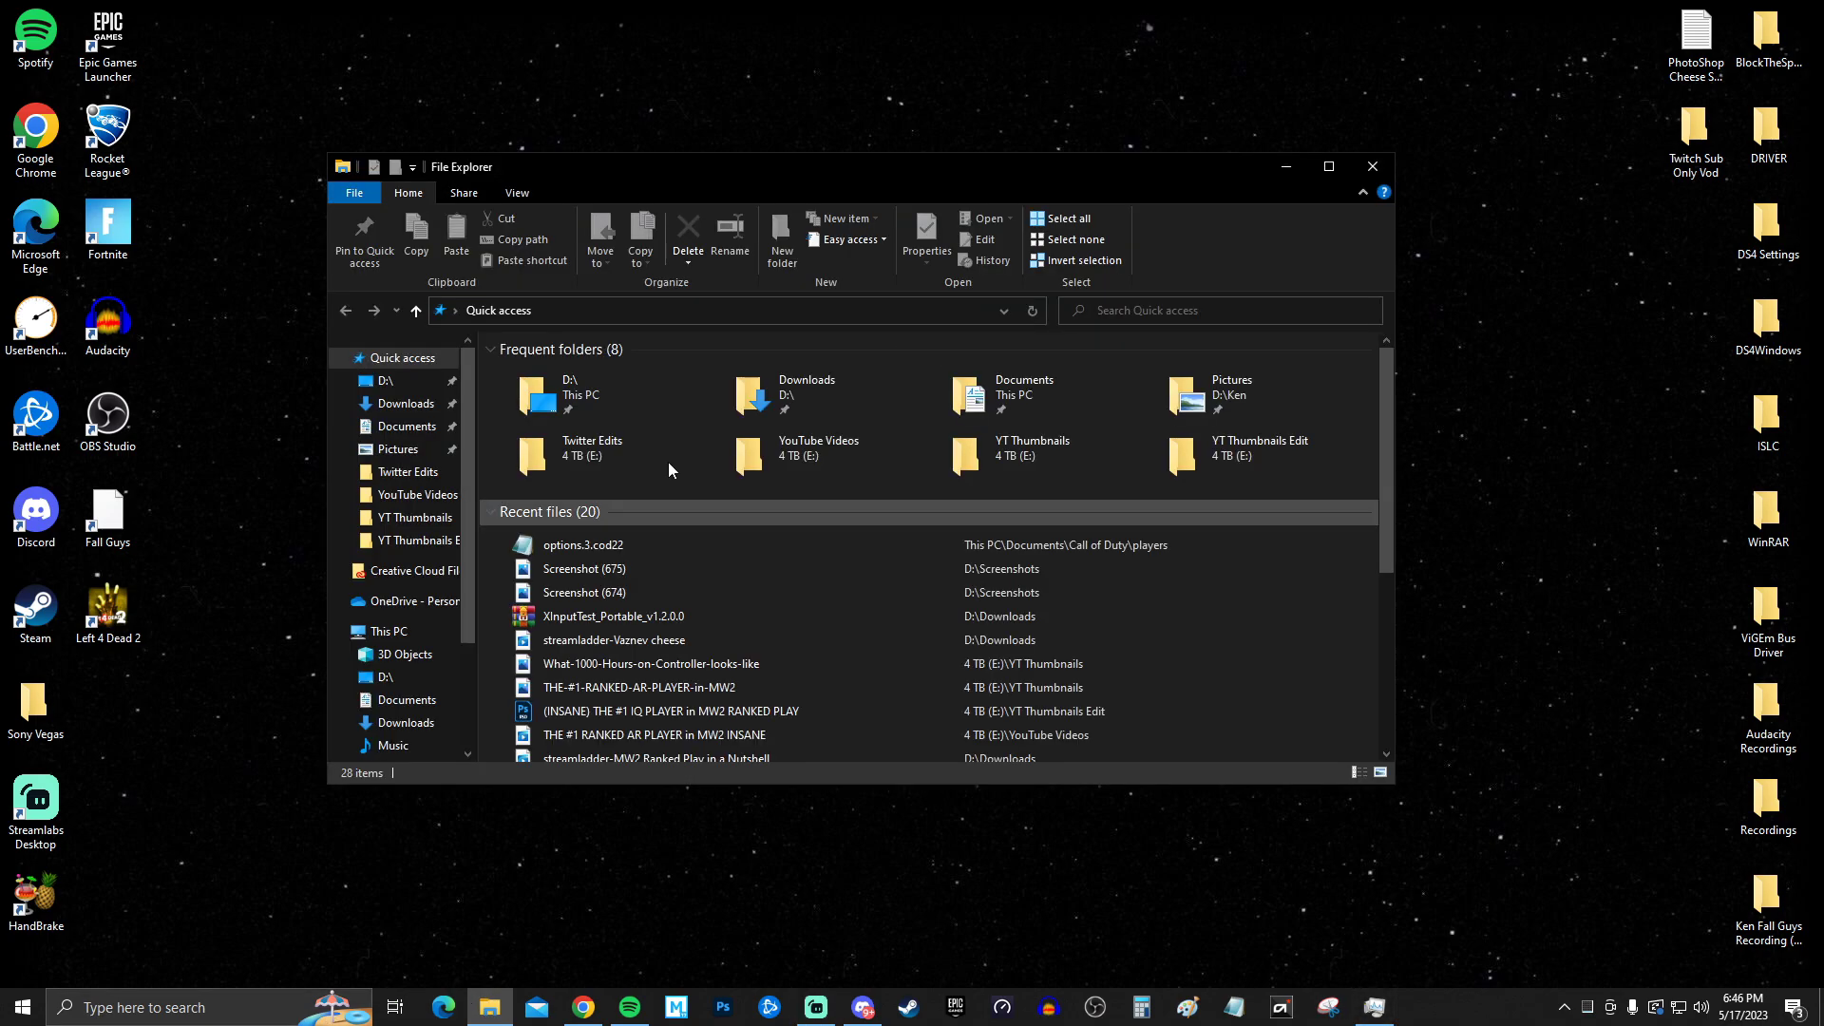
- Create a desktop folder named EmptyStandbyList and move the EmptyStandbyList program from Downloads into it
{"action": "left_click", "coordinate": [414, 407]}
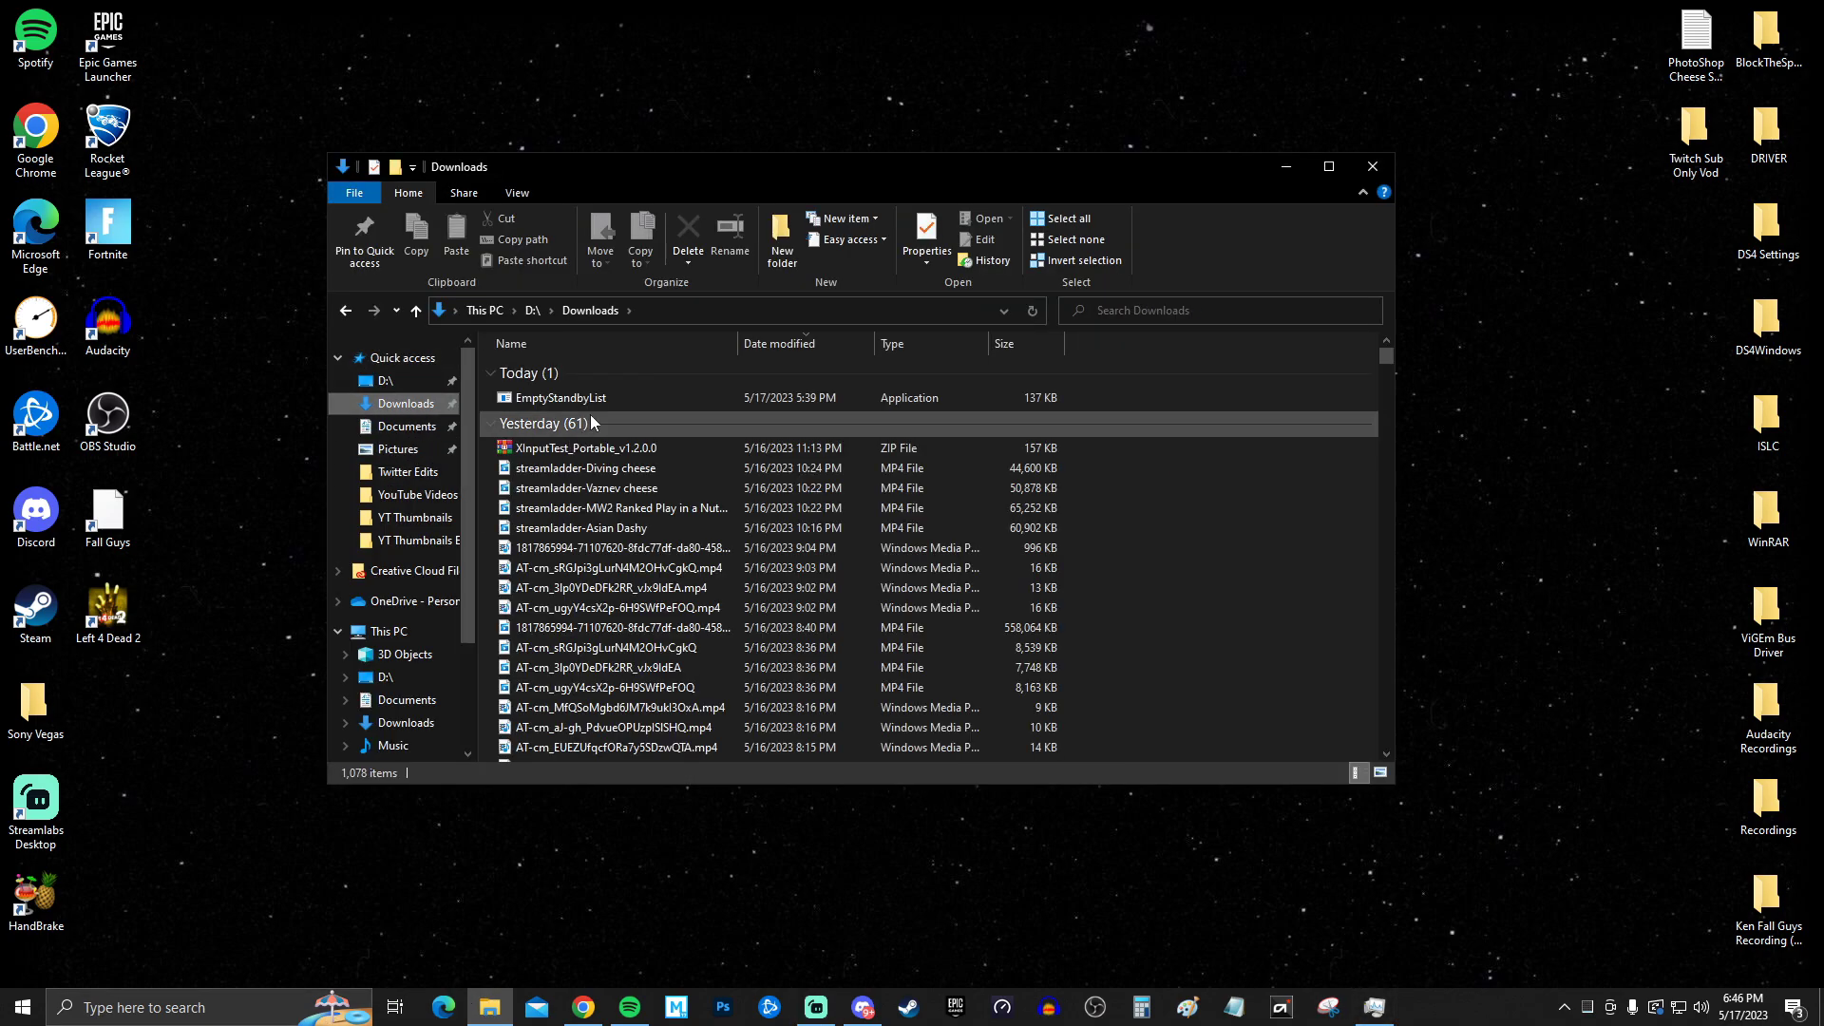
{"action": "left_click", "coordinate": [673, 399]}
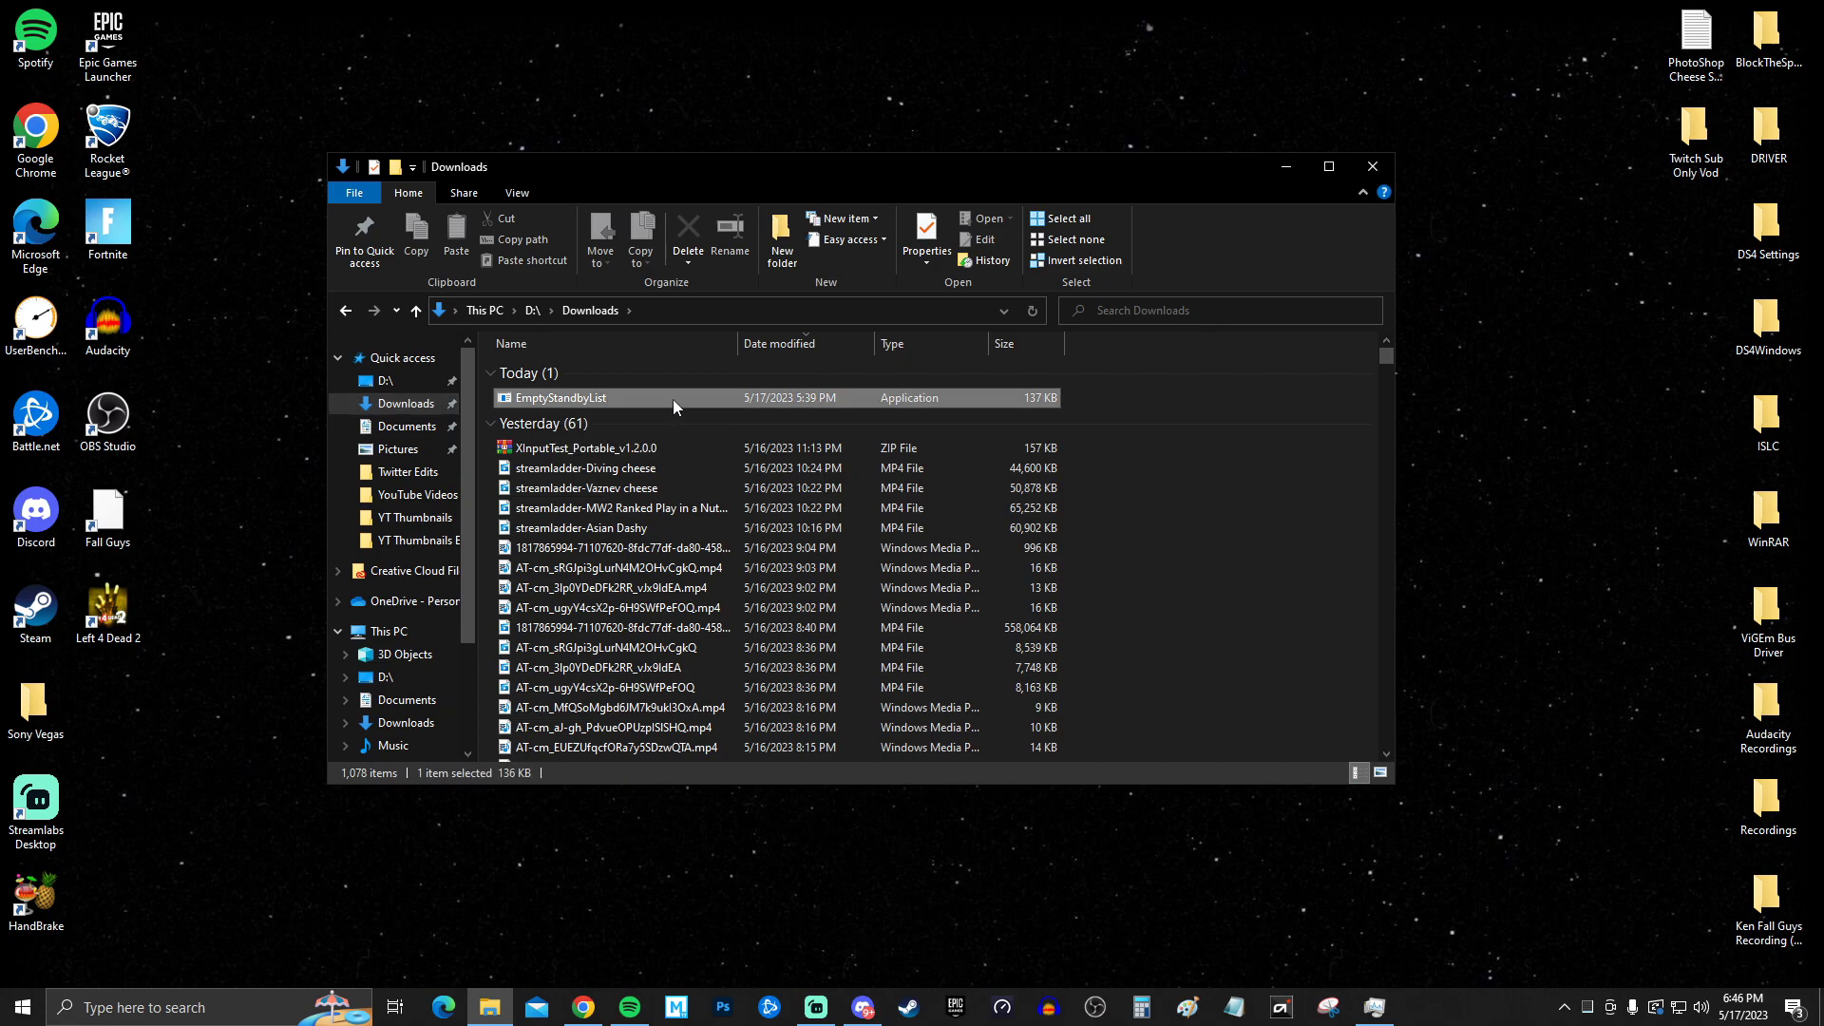
{"action": "right_click", "coordinate": [1462, 296]}
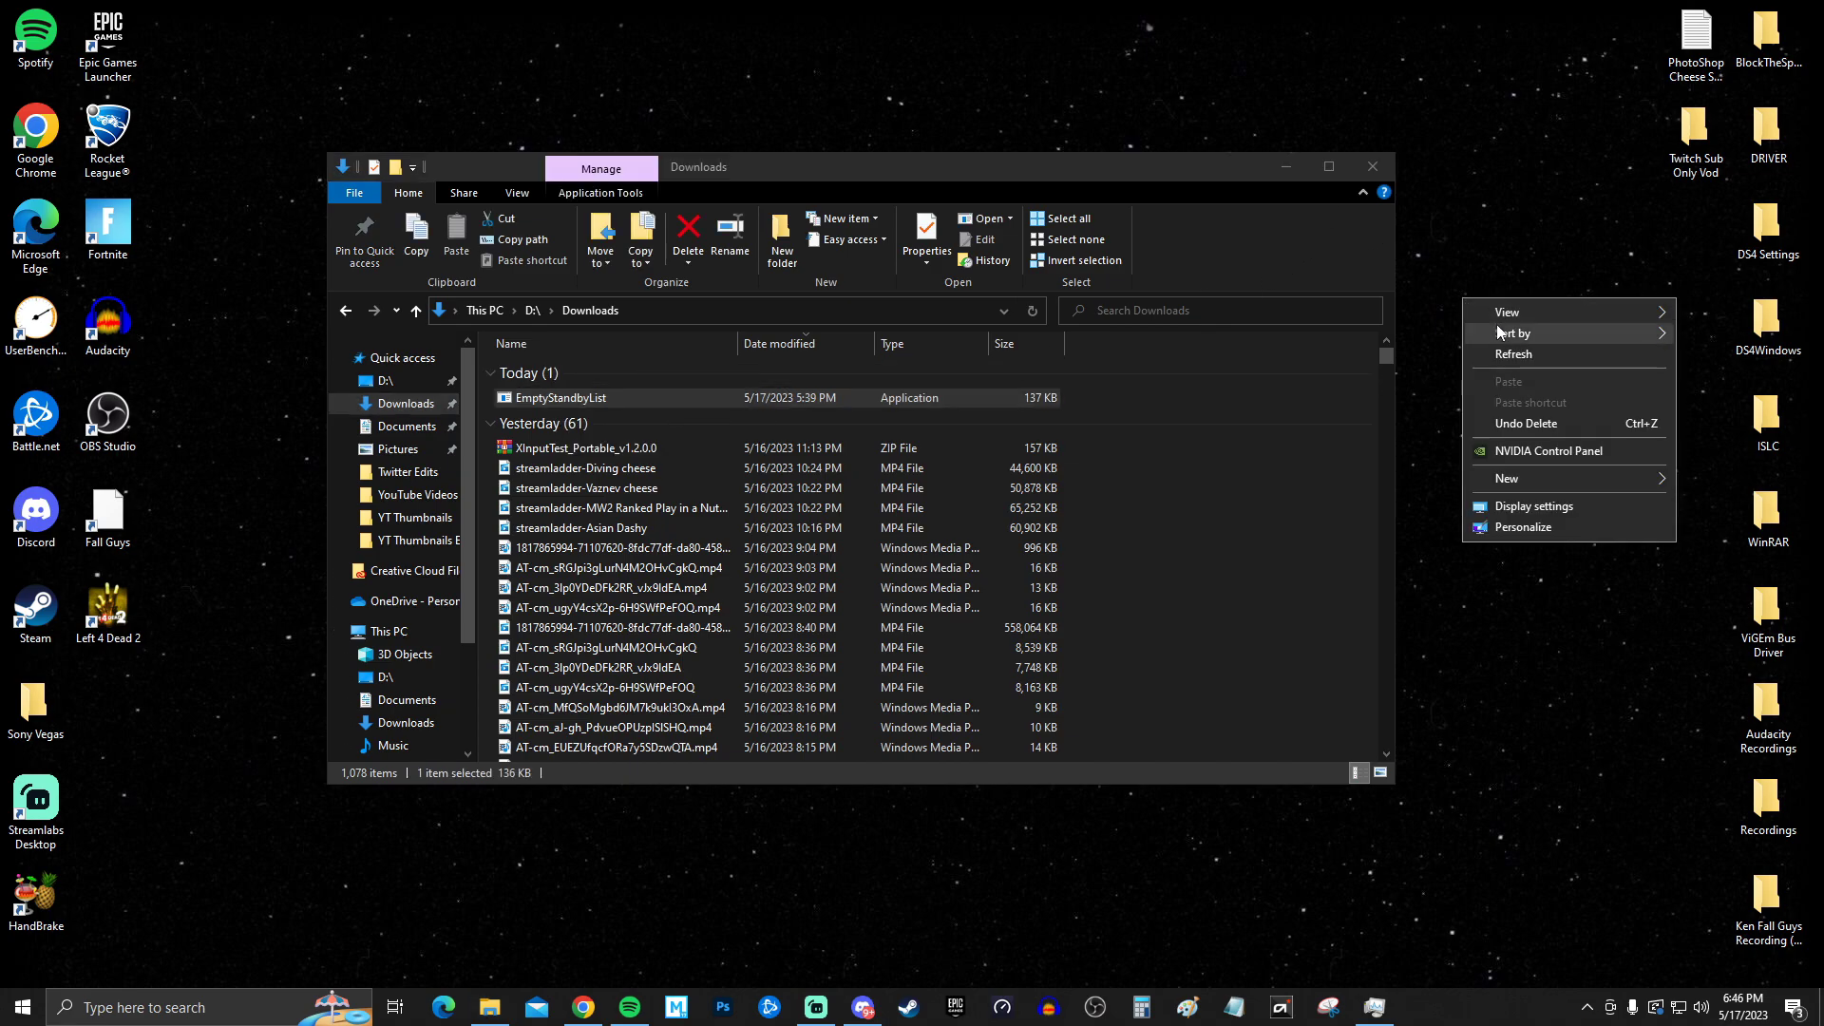
{"action": "mouse_move", "coordinate": [1549, 480]}
{"action": "left_click", "coordinate": [1392, 477]}
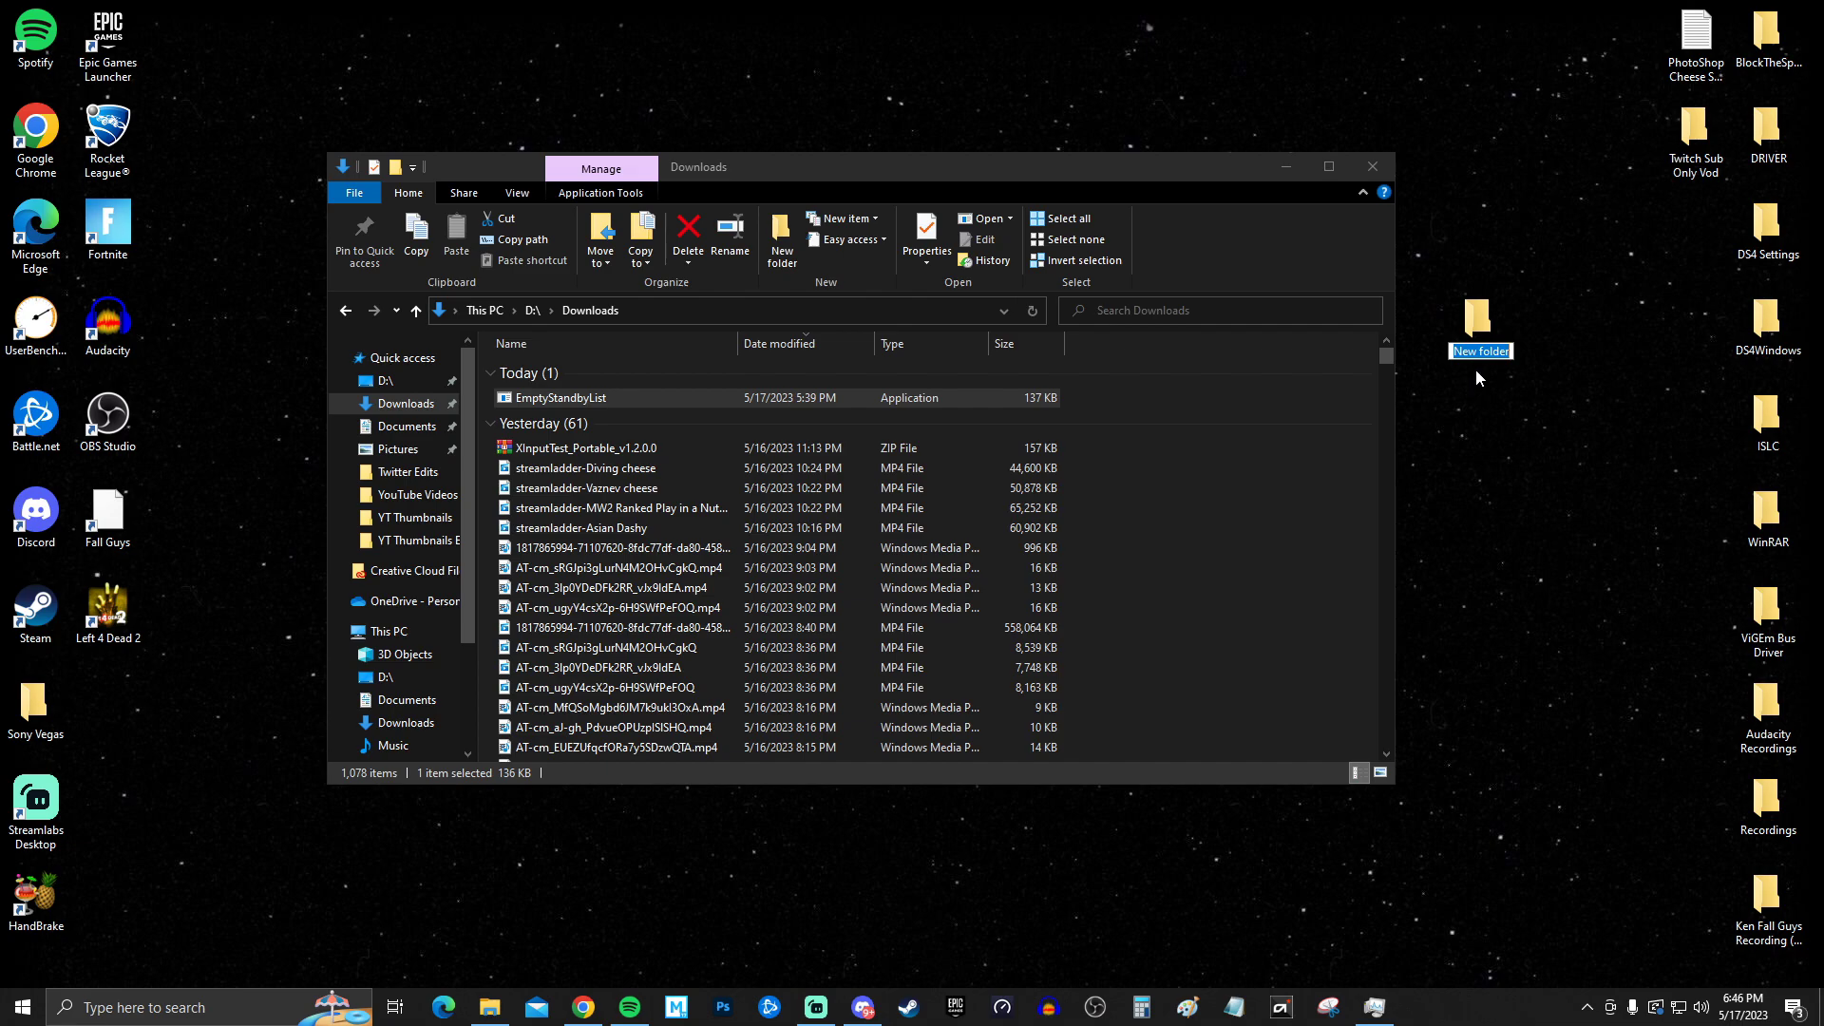
{"action": "type", "text": "EmptyStandbyList"}
{"action": "key", "text": "ctrl+a"}
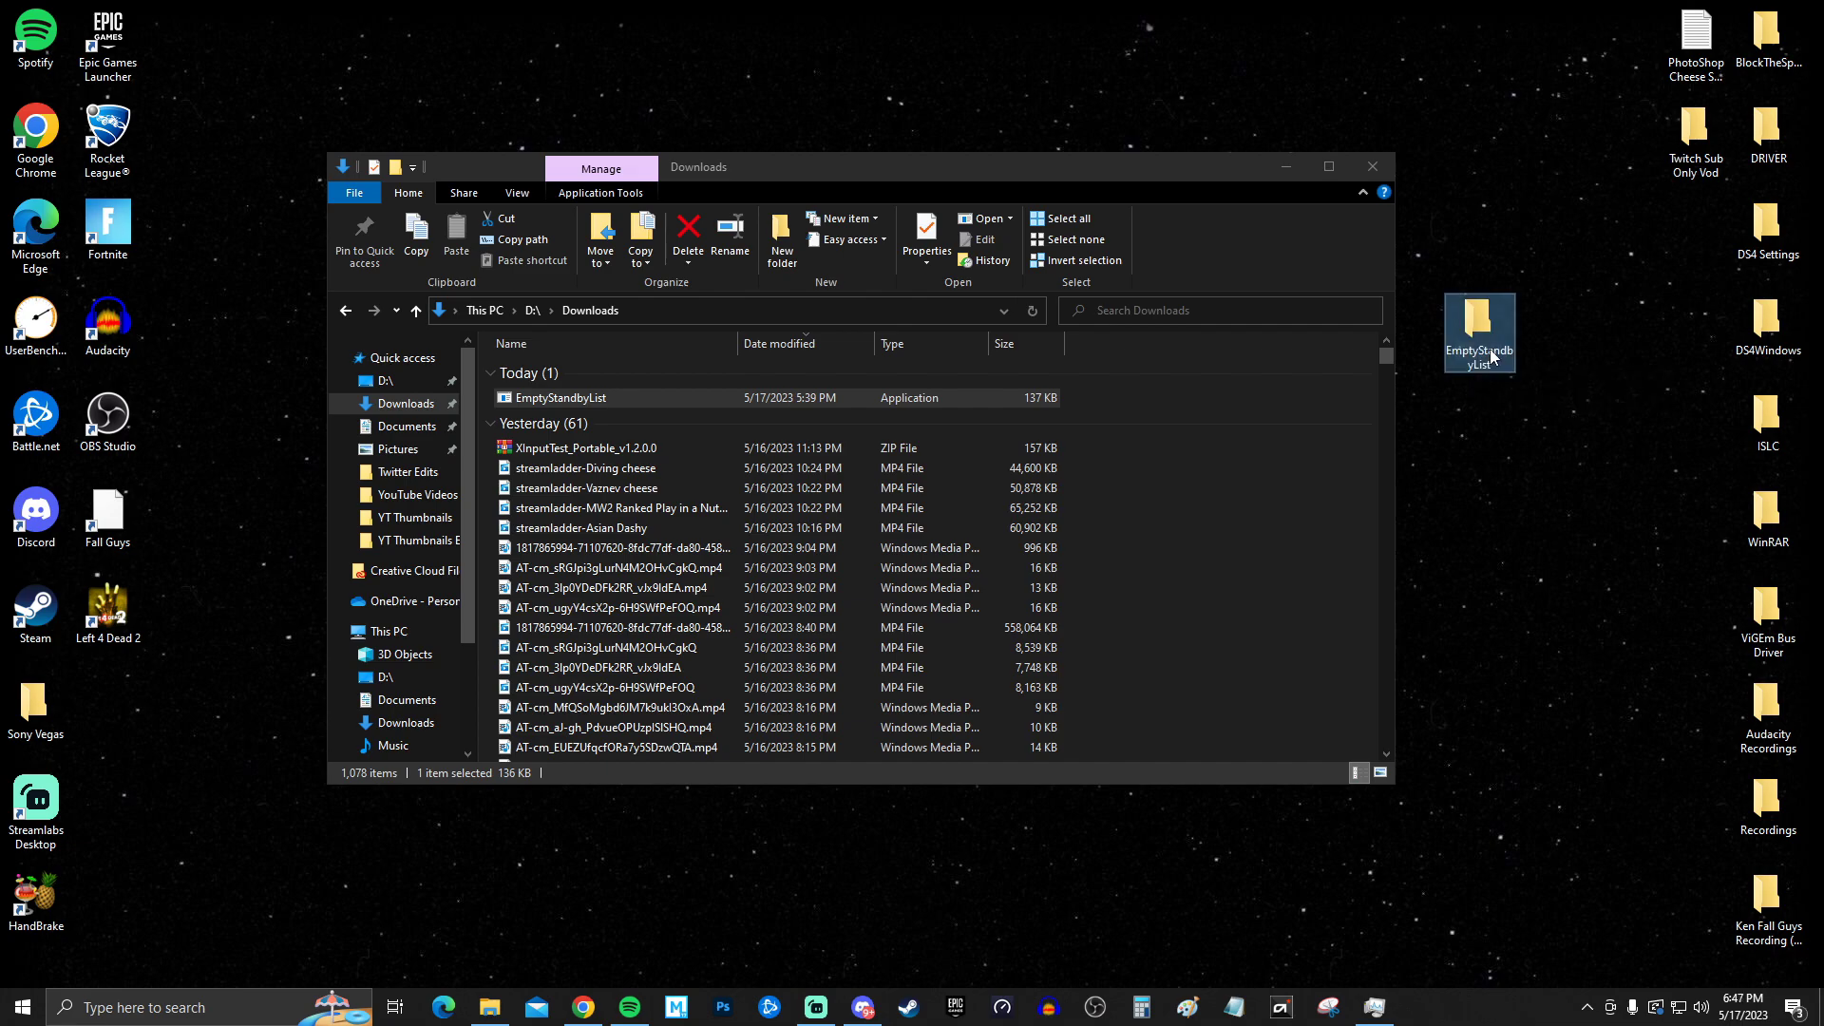
{"action": "left_click_drag", "start_coordinate": [687, 396], "coordinate": [1040, 394]}
{"action": "left_click", "coordinate": [1382, 168]}
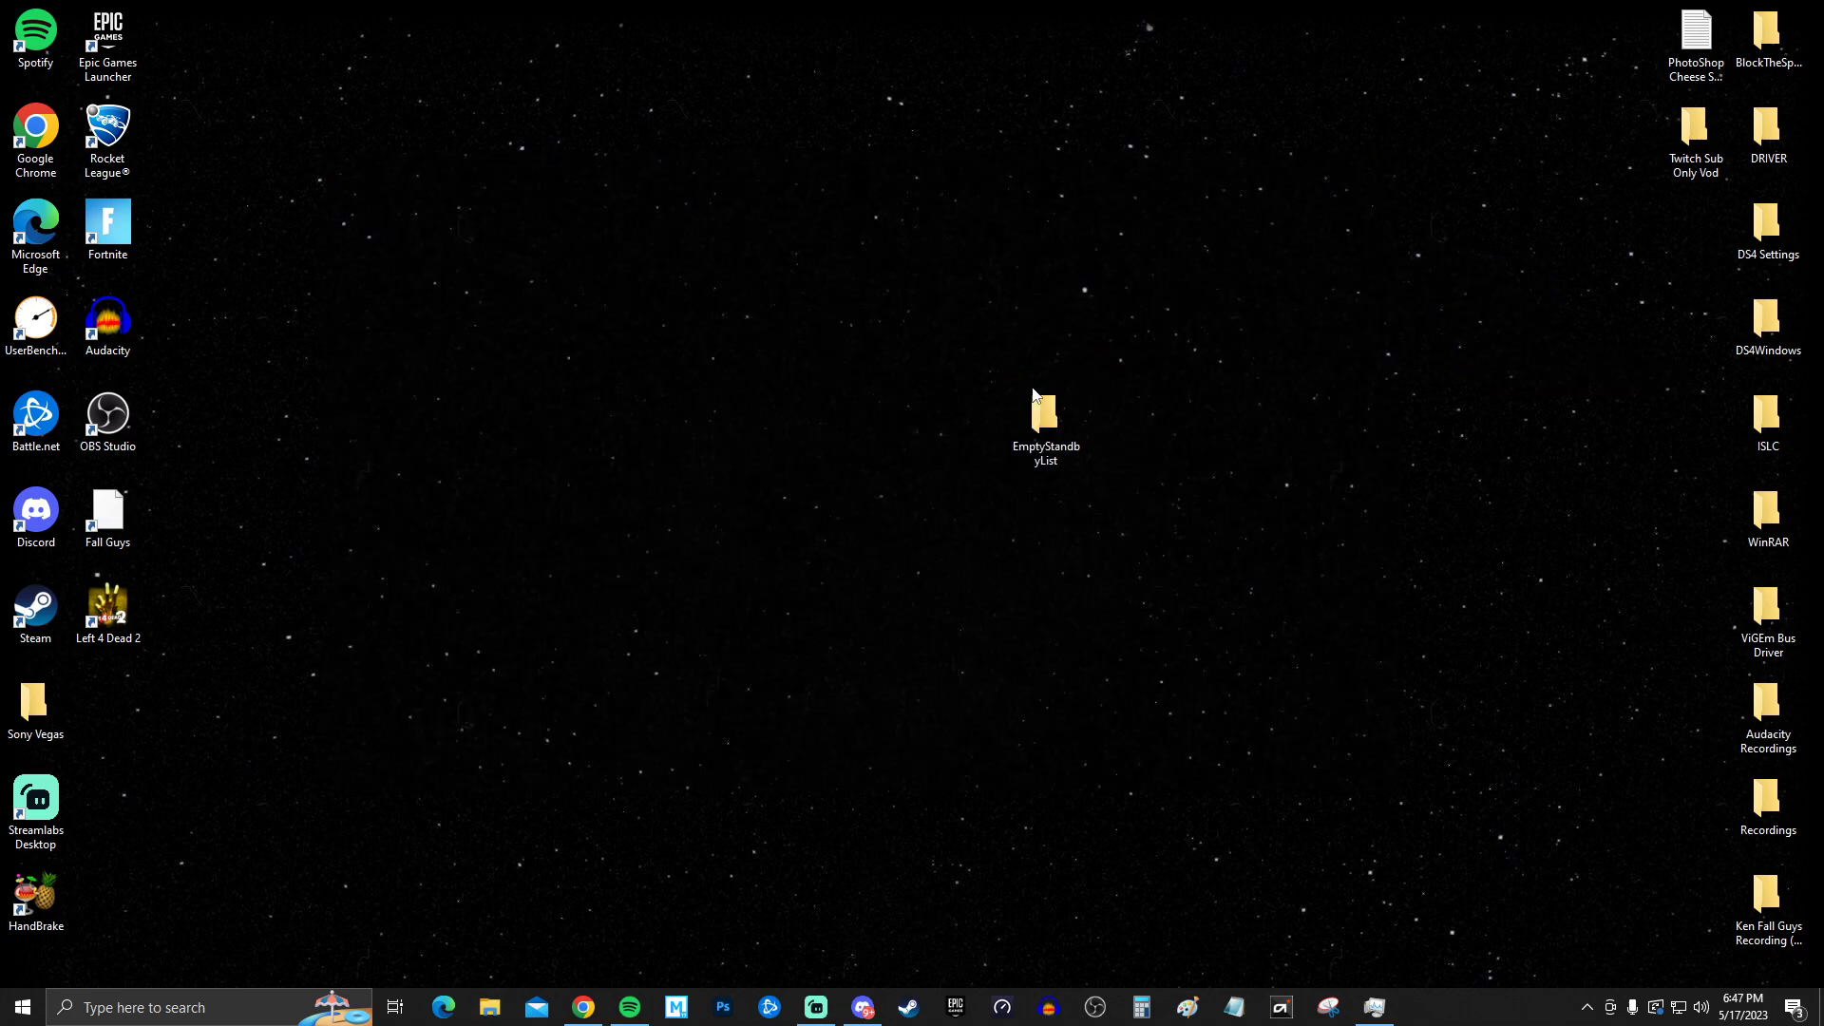
- Set the program to always run as administrator, then close the folder and centre it on the desktop
{"action": "double_click", "coordinate": [1042, 409]}
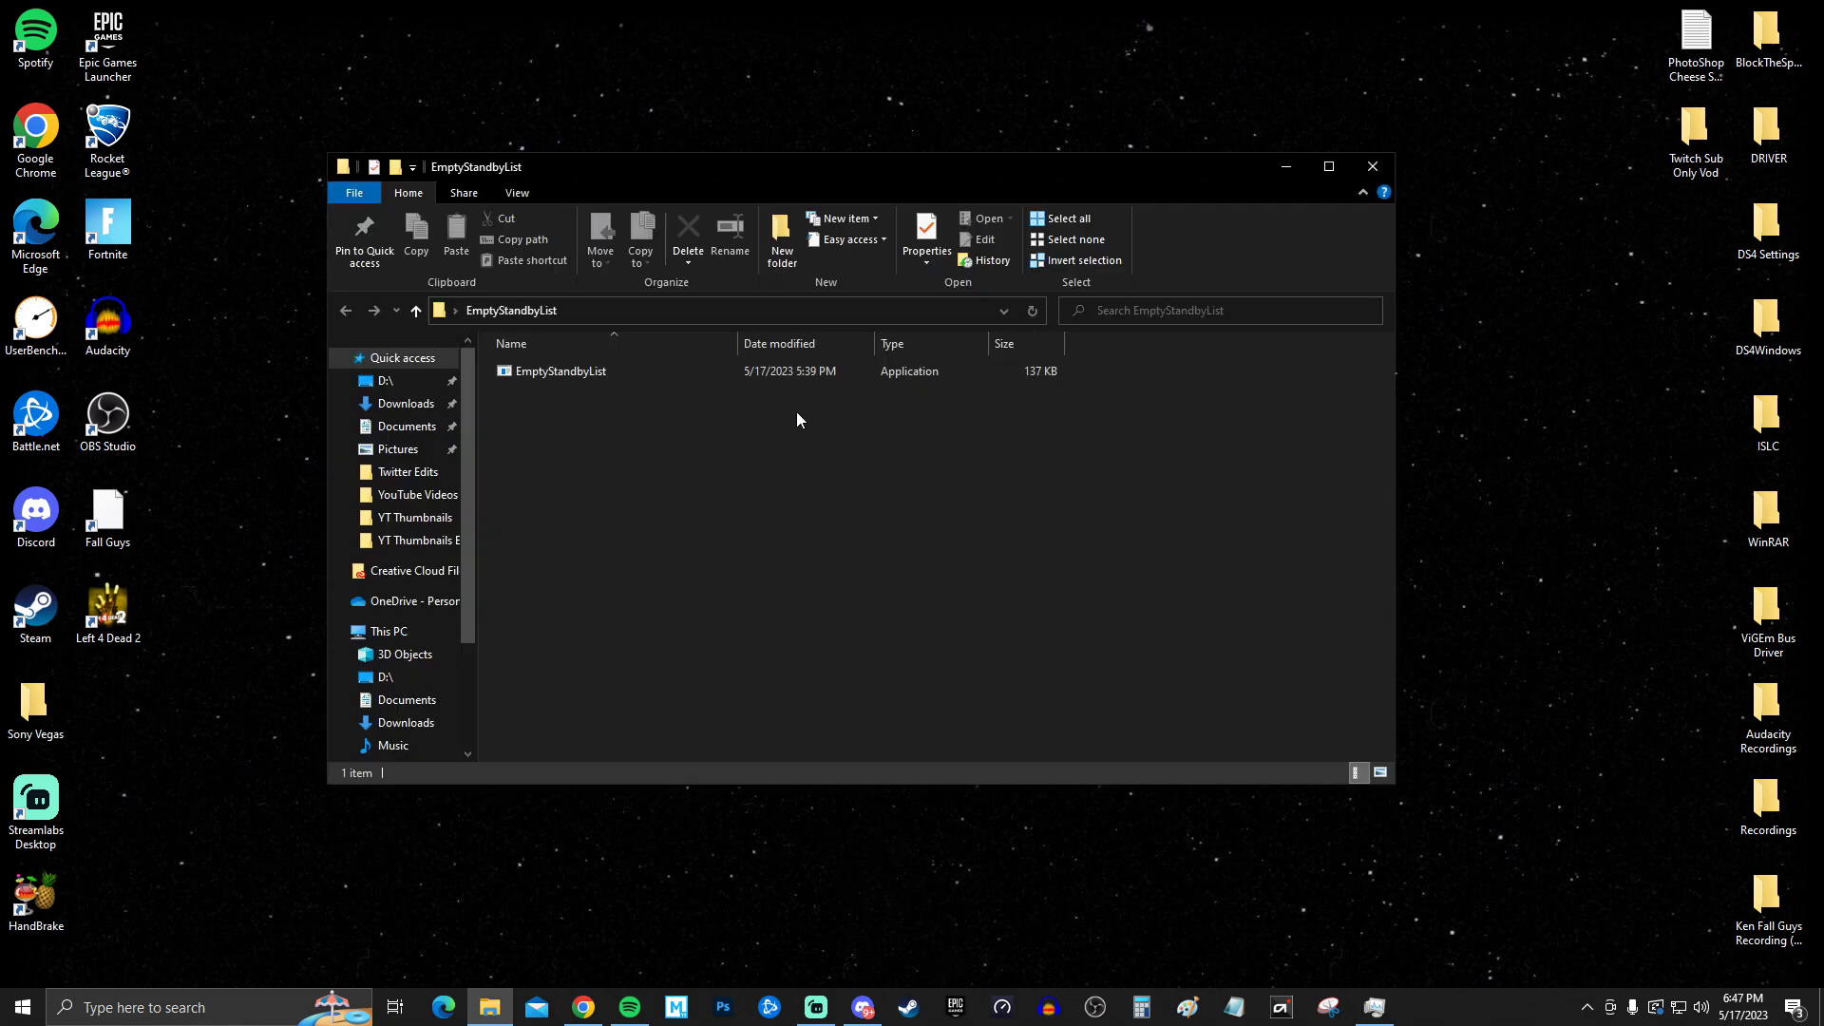
{"action": "left_click", "coordinate": [636, 372]}
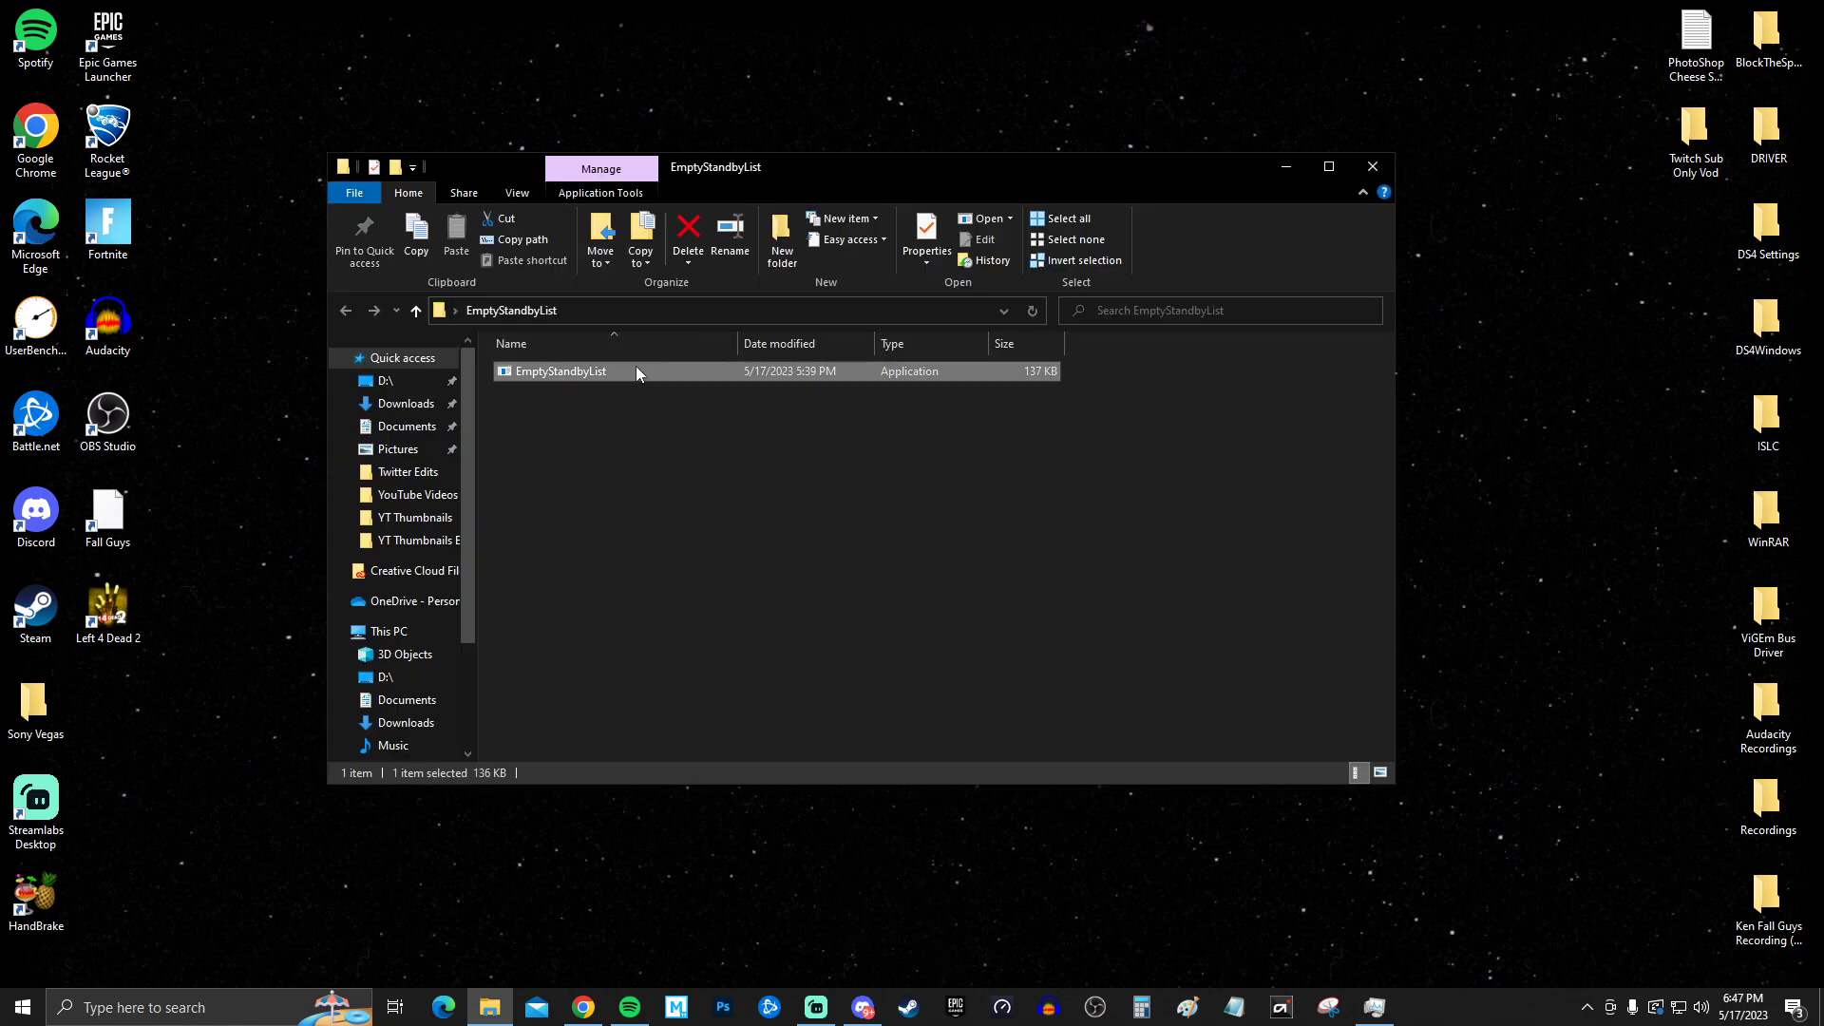
{"action": "right_click", "coordinate": [636, 371]}
{"action": "left_click", "coordinate": [737, 712]}
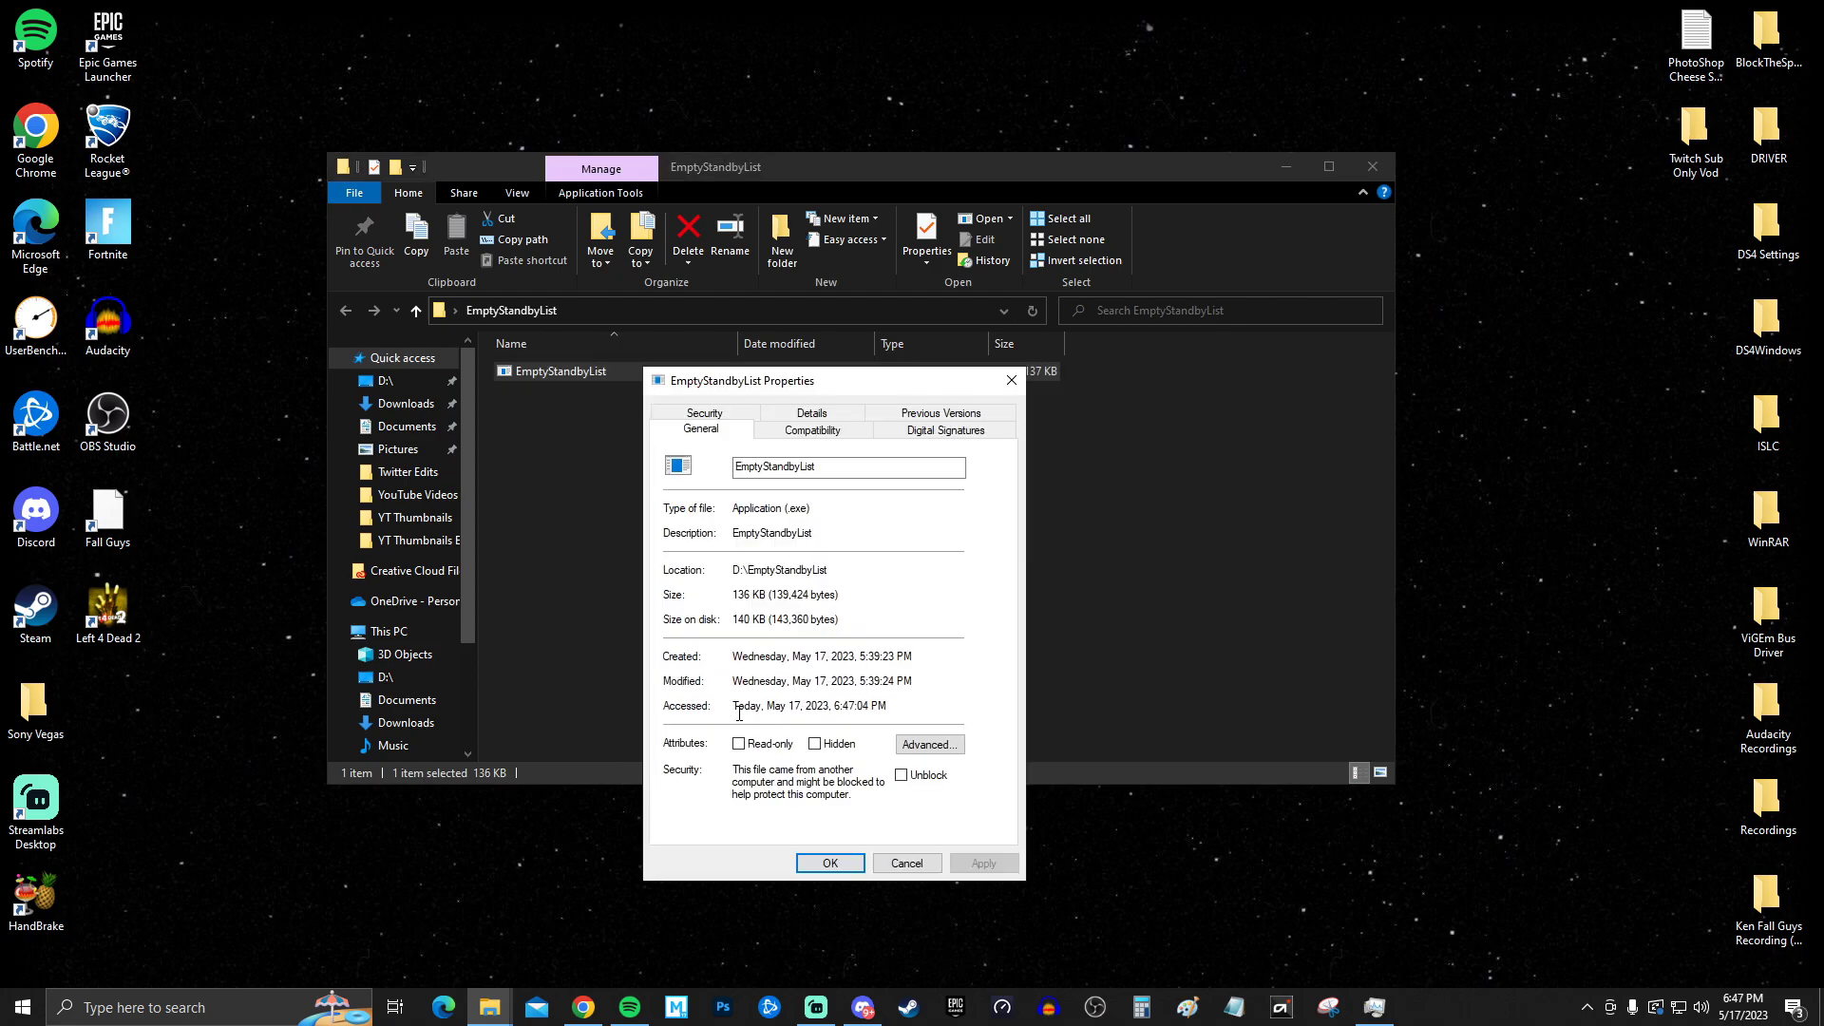
{"action": "left_click", "coordinate": [796, 434]}
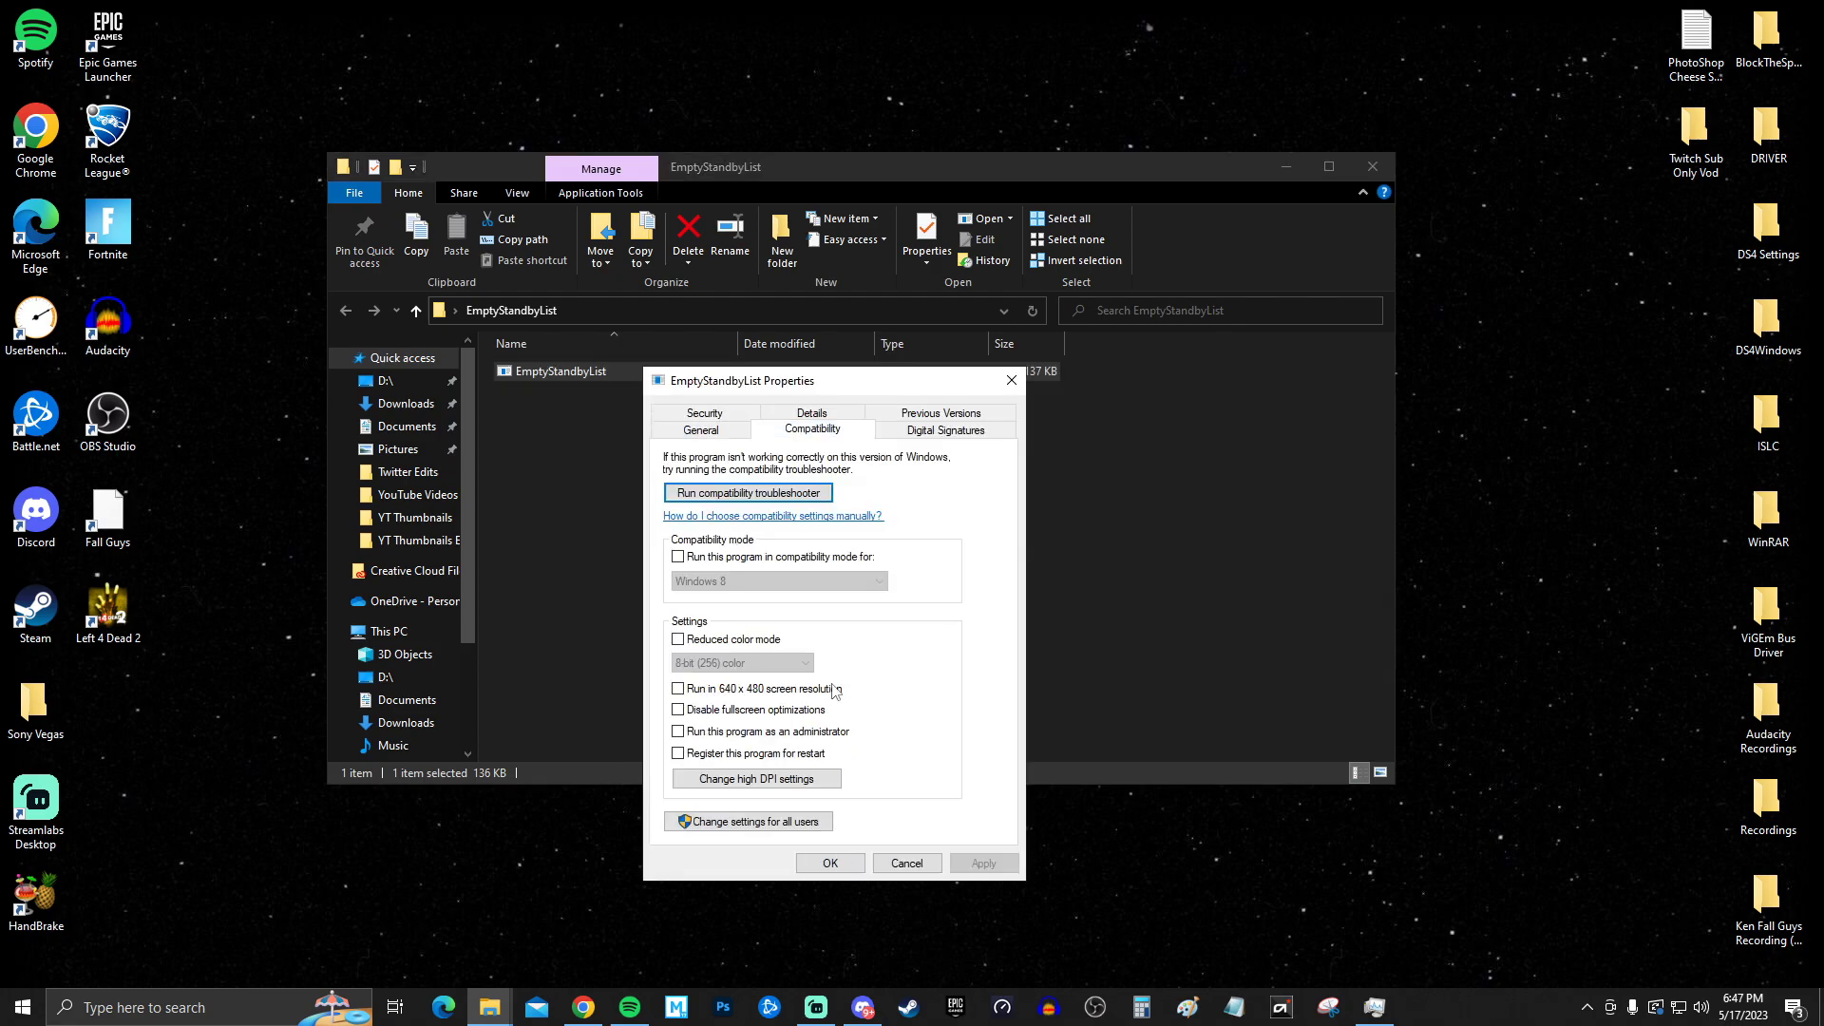
{"action": "left_click", "coordinate": [680, 732]}
{"action": "left_click", "coordinate": [985, 864]}
{"action": "left_click", "coordinate": [830, 863]}
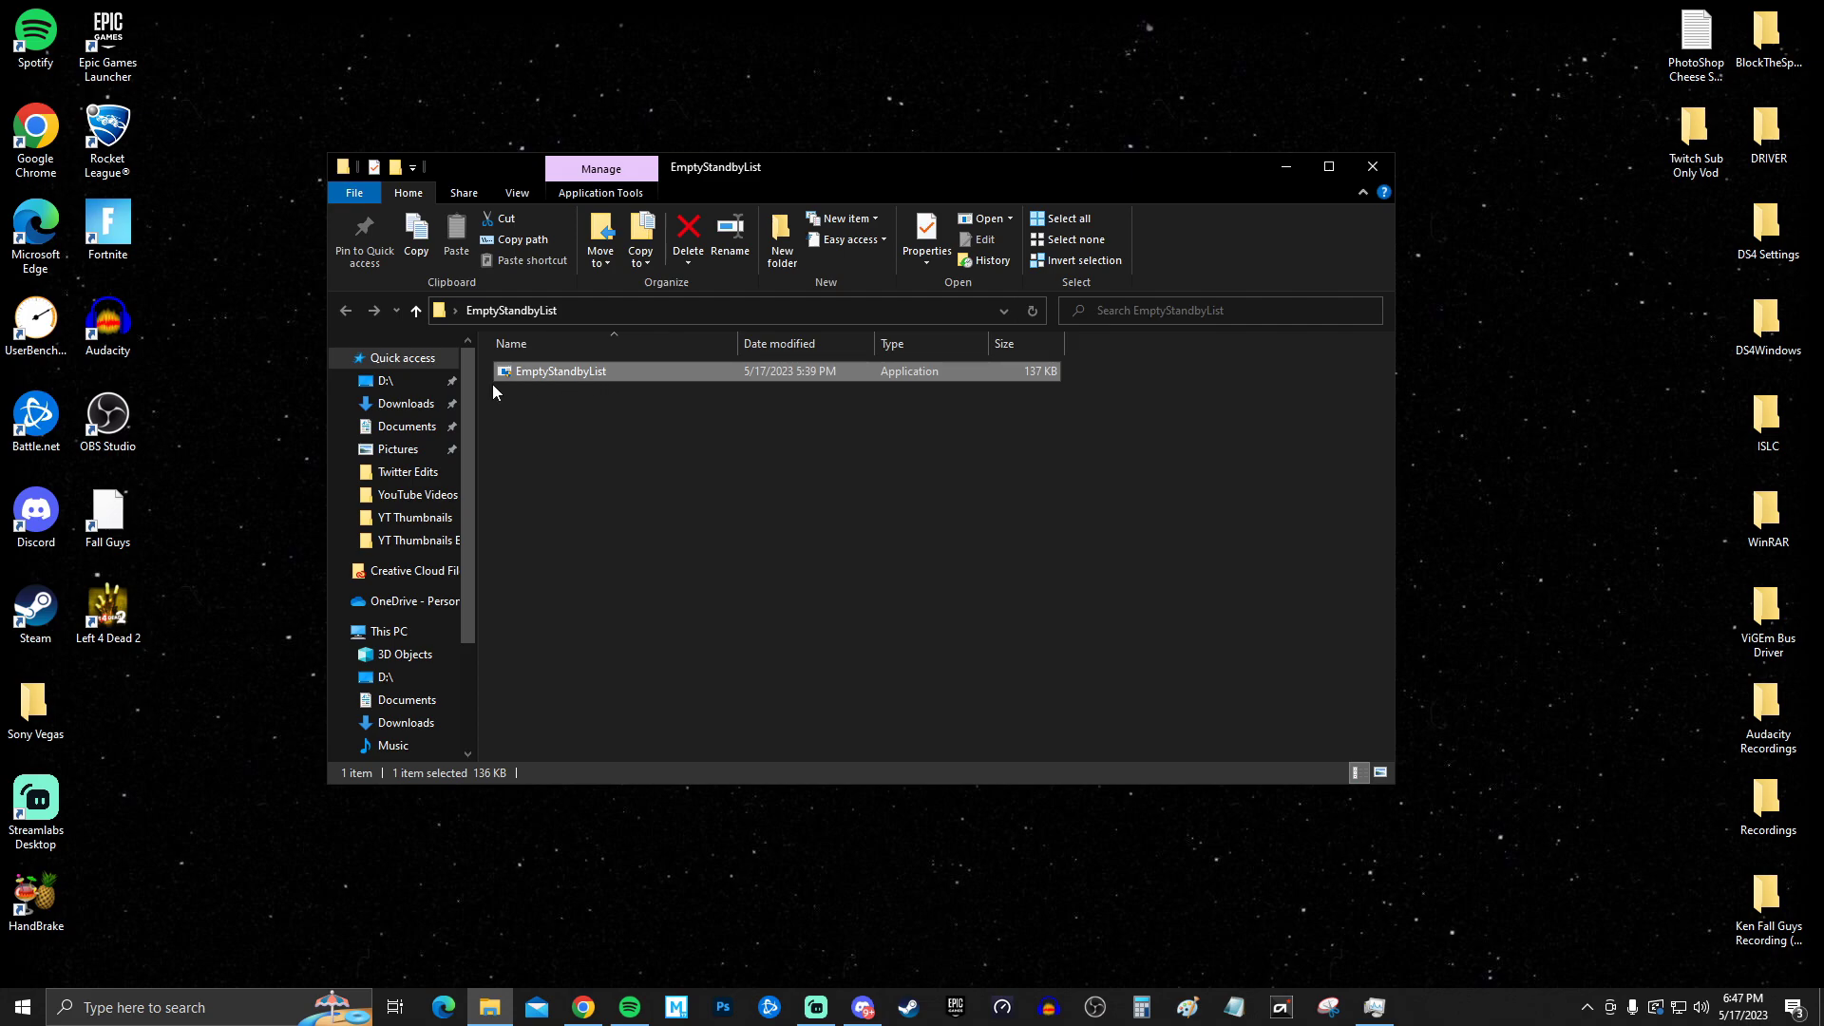
{"action": "key", "text": "alt+F4"}
{"action": "left_click_drag", "start_coordinate": [1724, 230], "coordinate": [996, 486]}
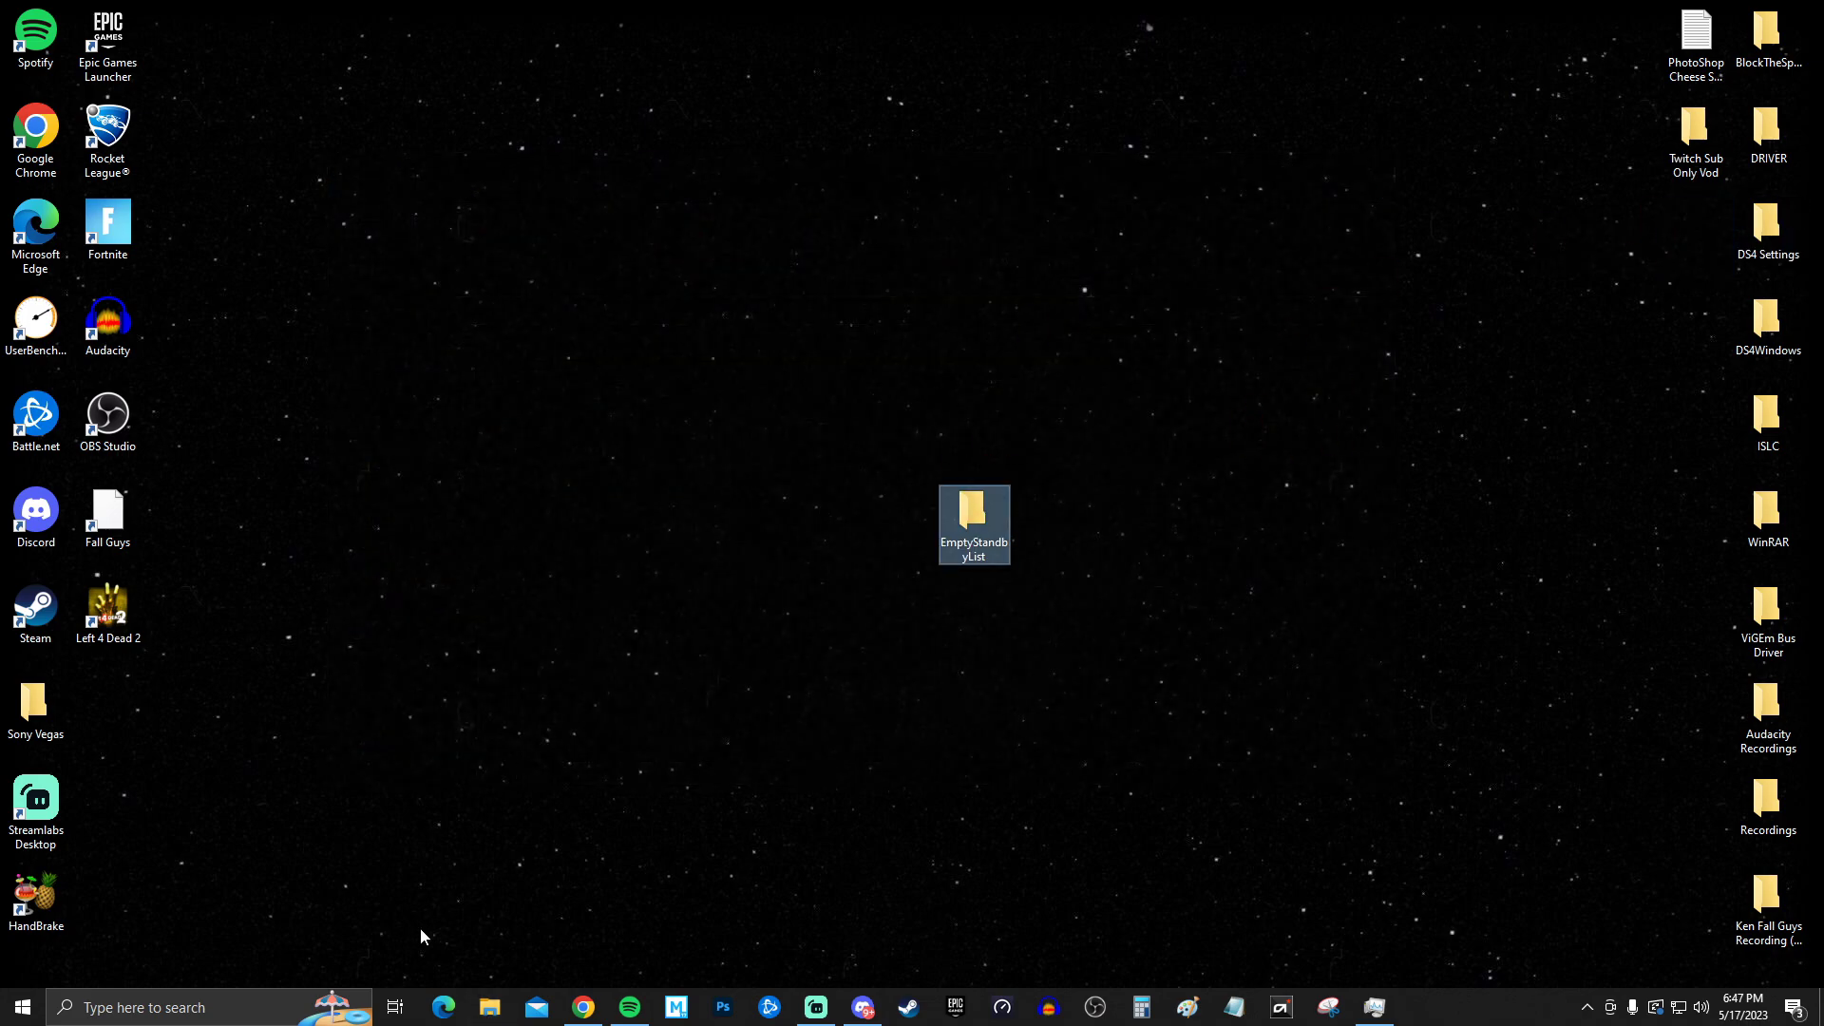
- Launch Task Scheduler by searching 'task s' and start creating a new task
{"action": "left_click", "coordinate": [228, 1013]}
{"action": "type", "text": "task s"}
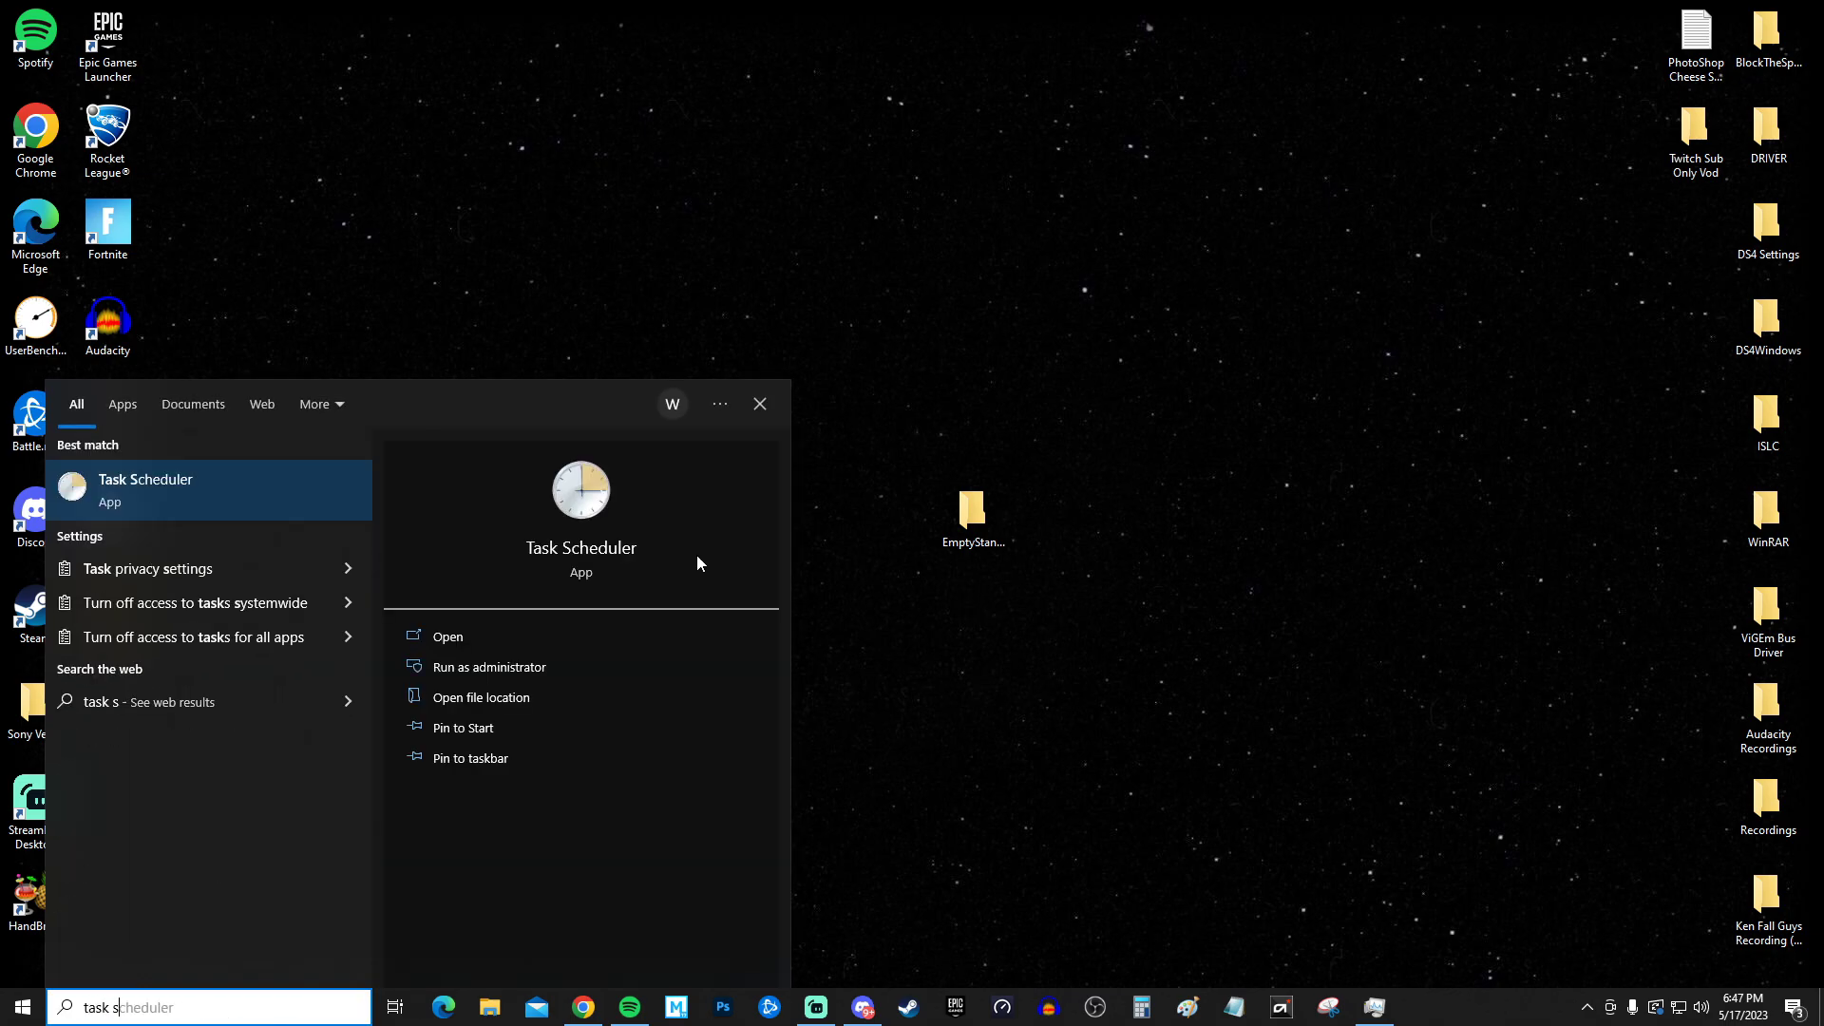
{"action": "key", "text": "Return"}
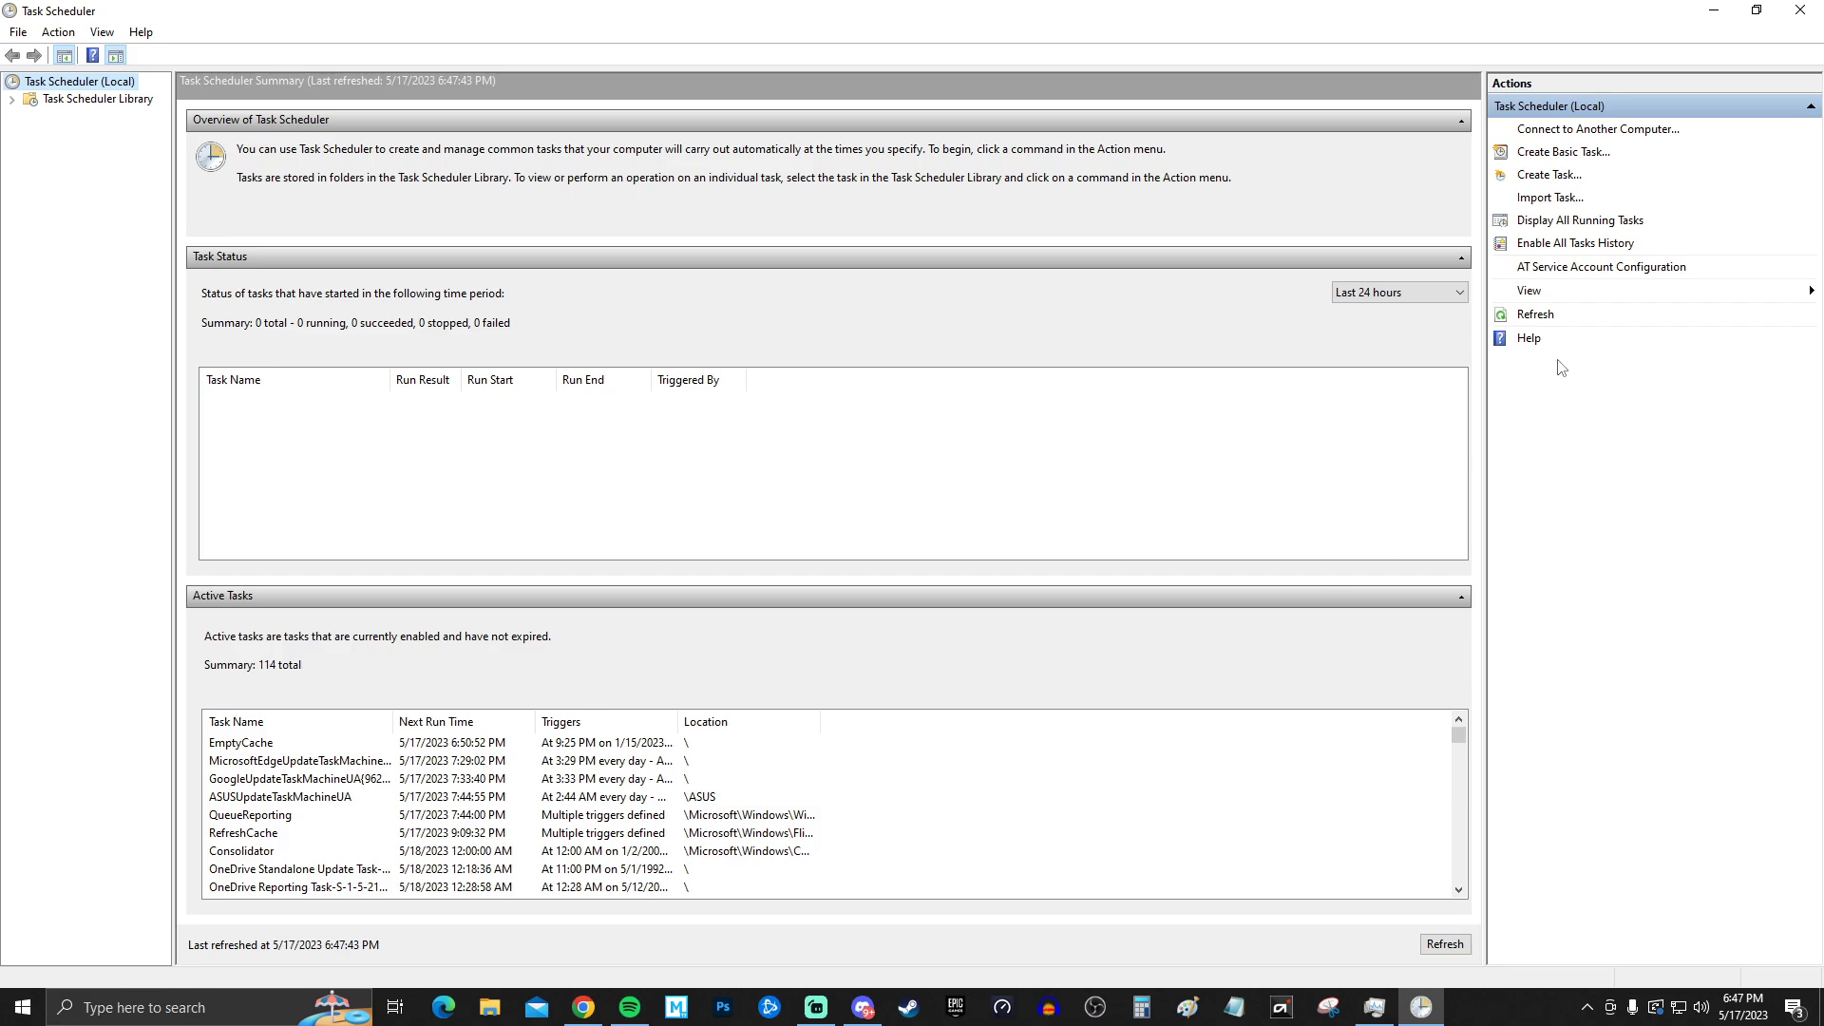
{"action": "left_click", "coordinate": [1568, 181]}
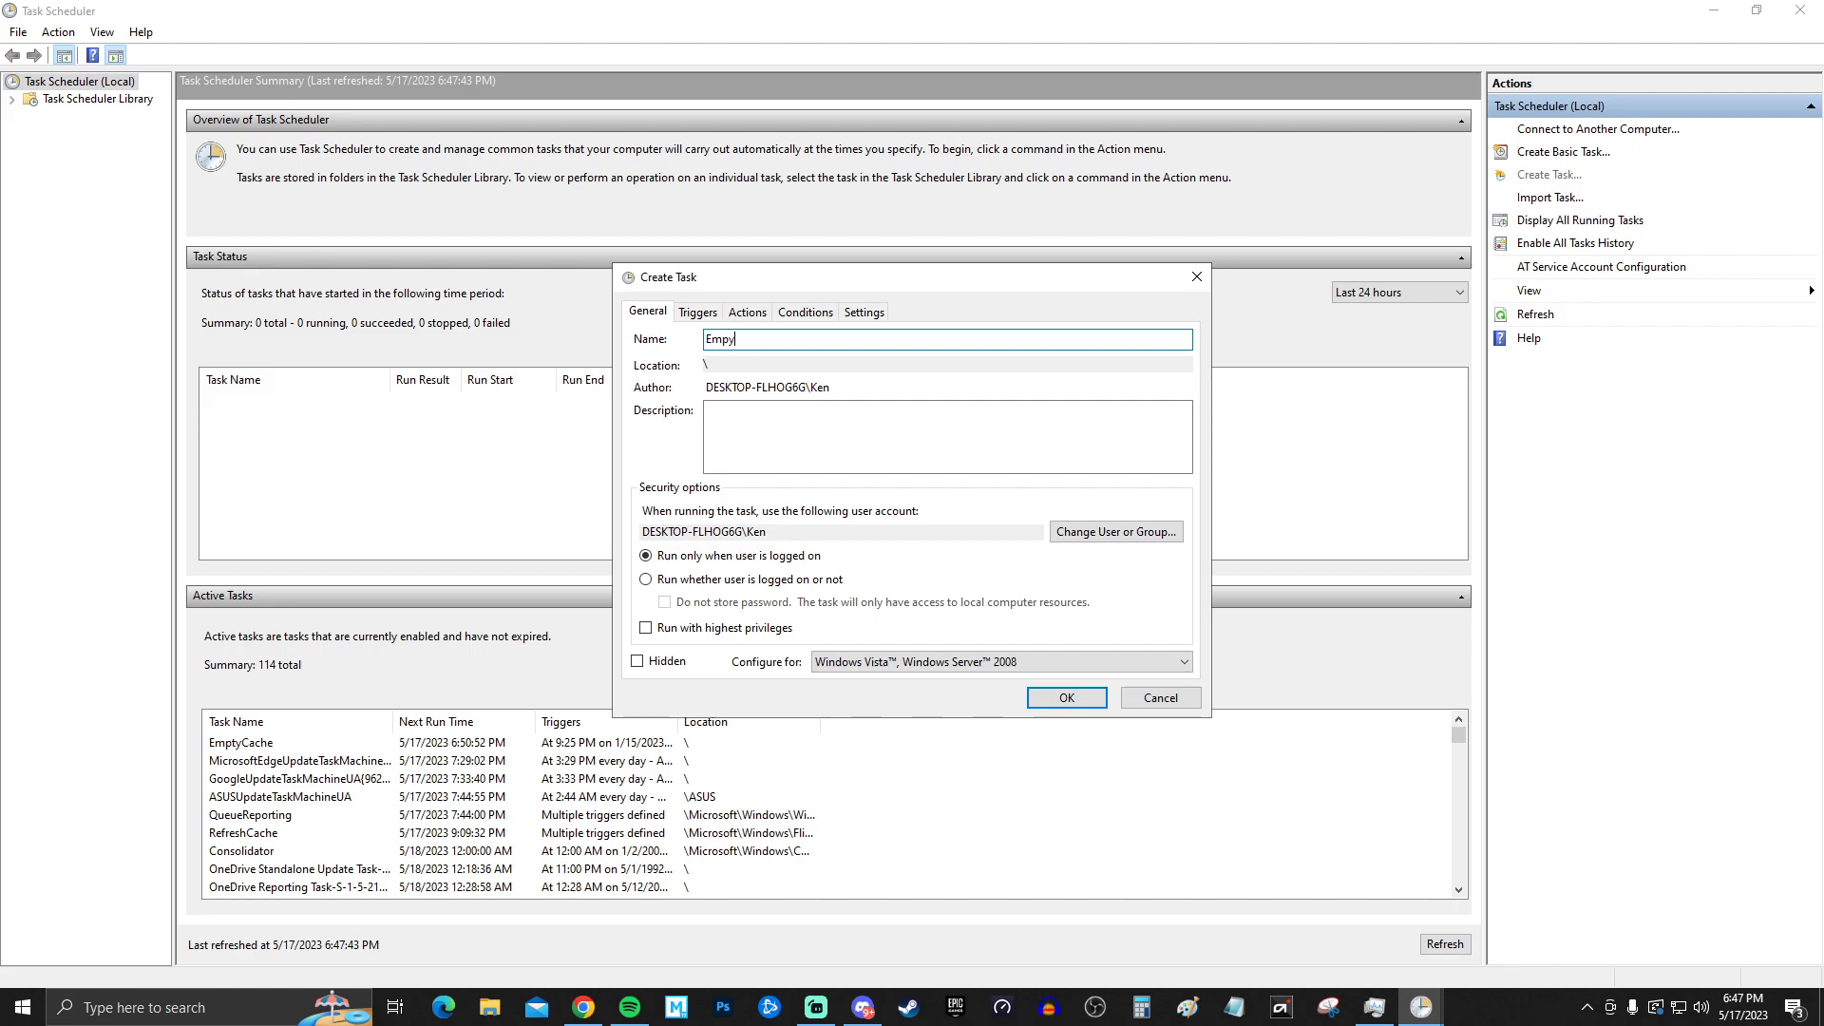
- Name the task EmptyCache, give it the description EmptyCache, and enable Run with highest privileges
{"action": "type", "text": "EmptyCache"}
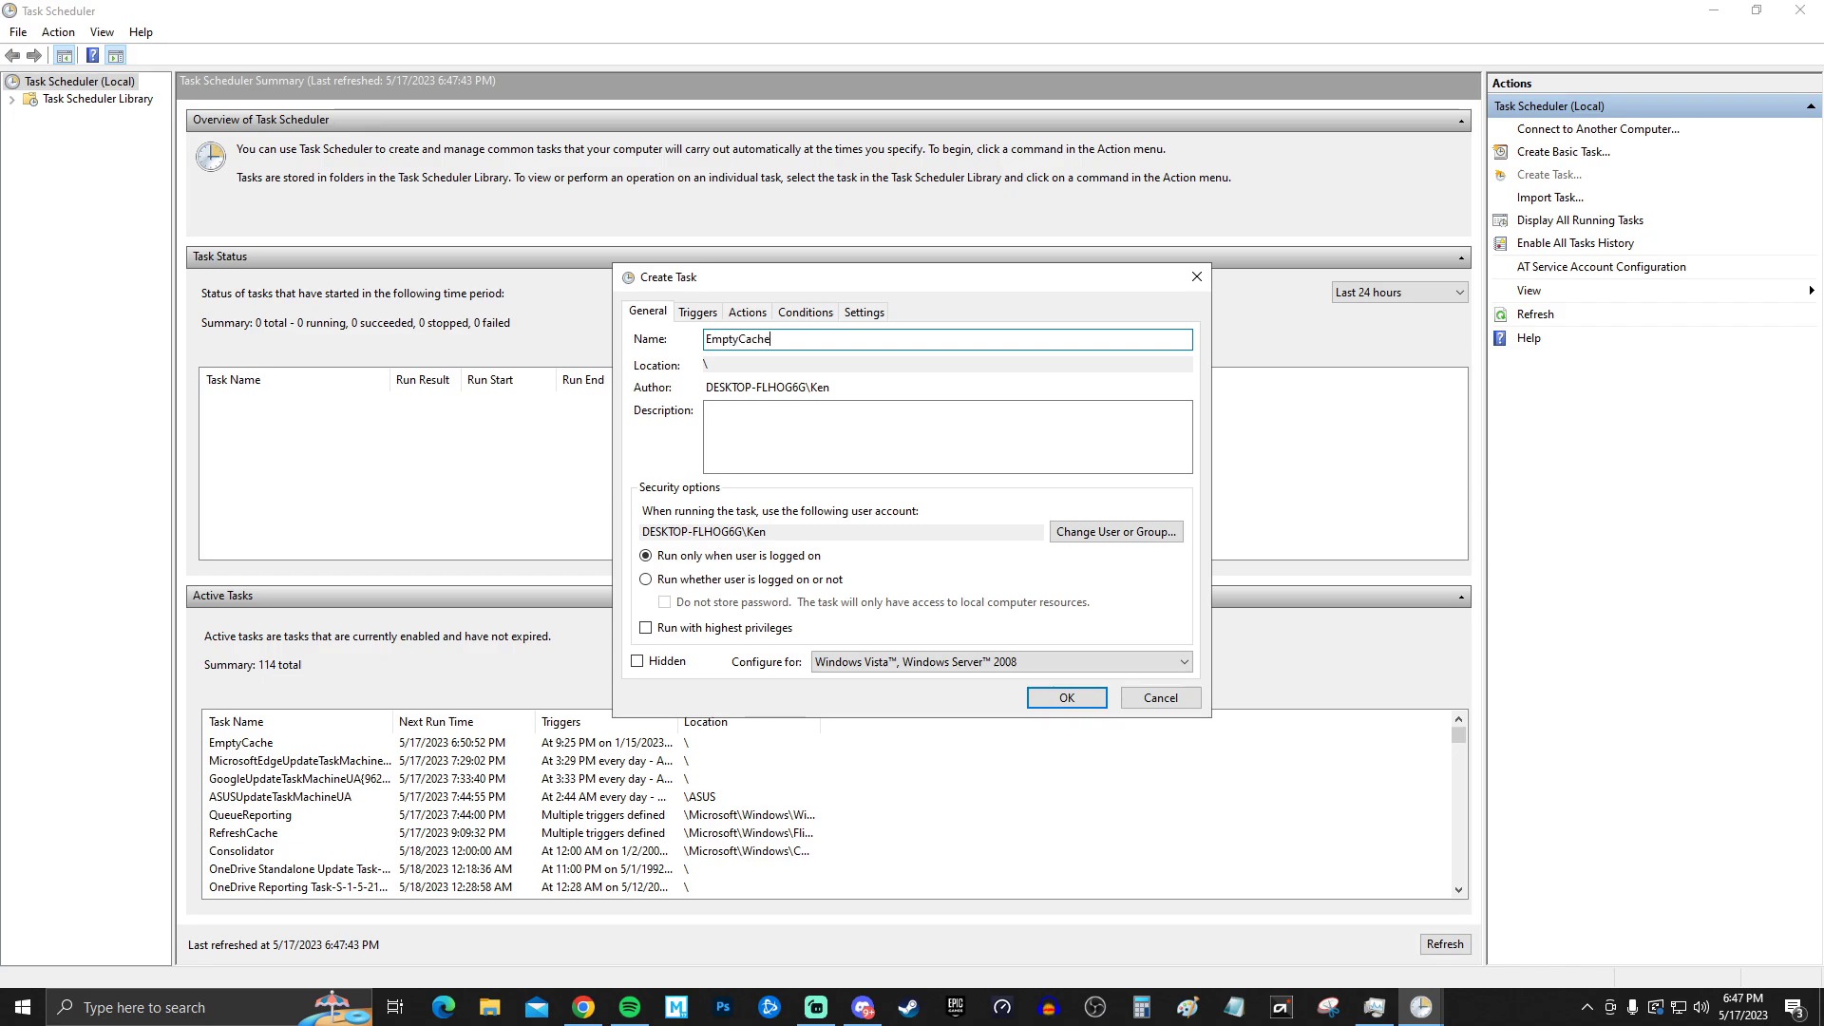
{"action": "left_click", "coordinate": [788, 405]}
{"action": "type", "text": "EmptyCache"}
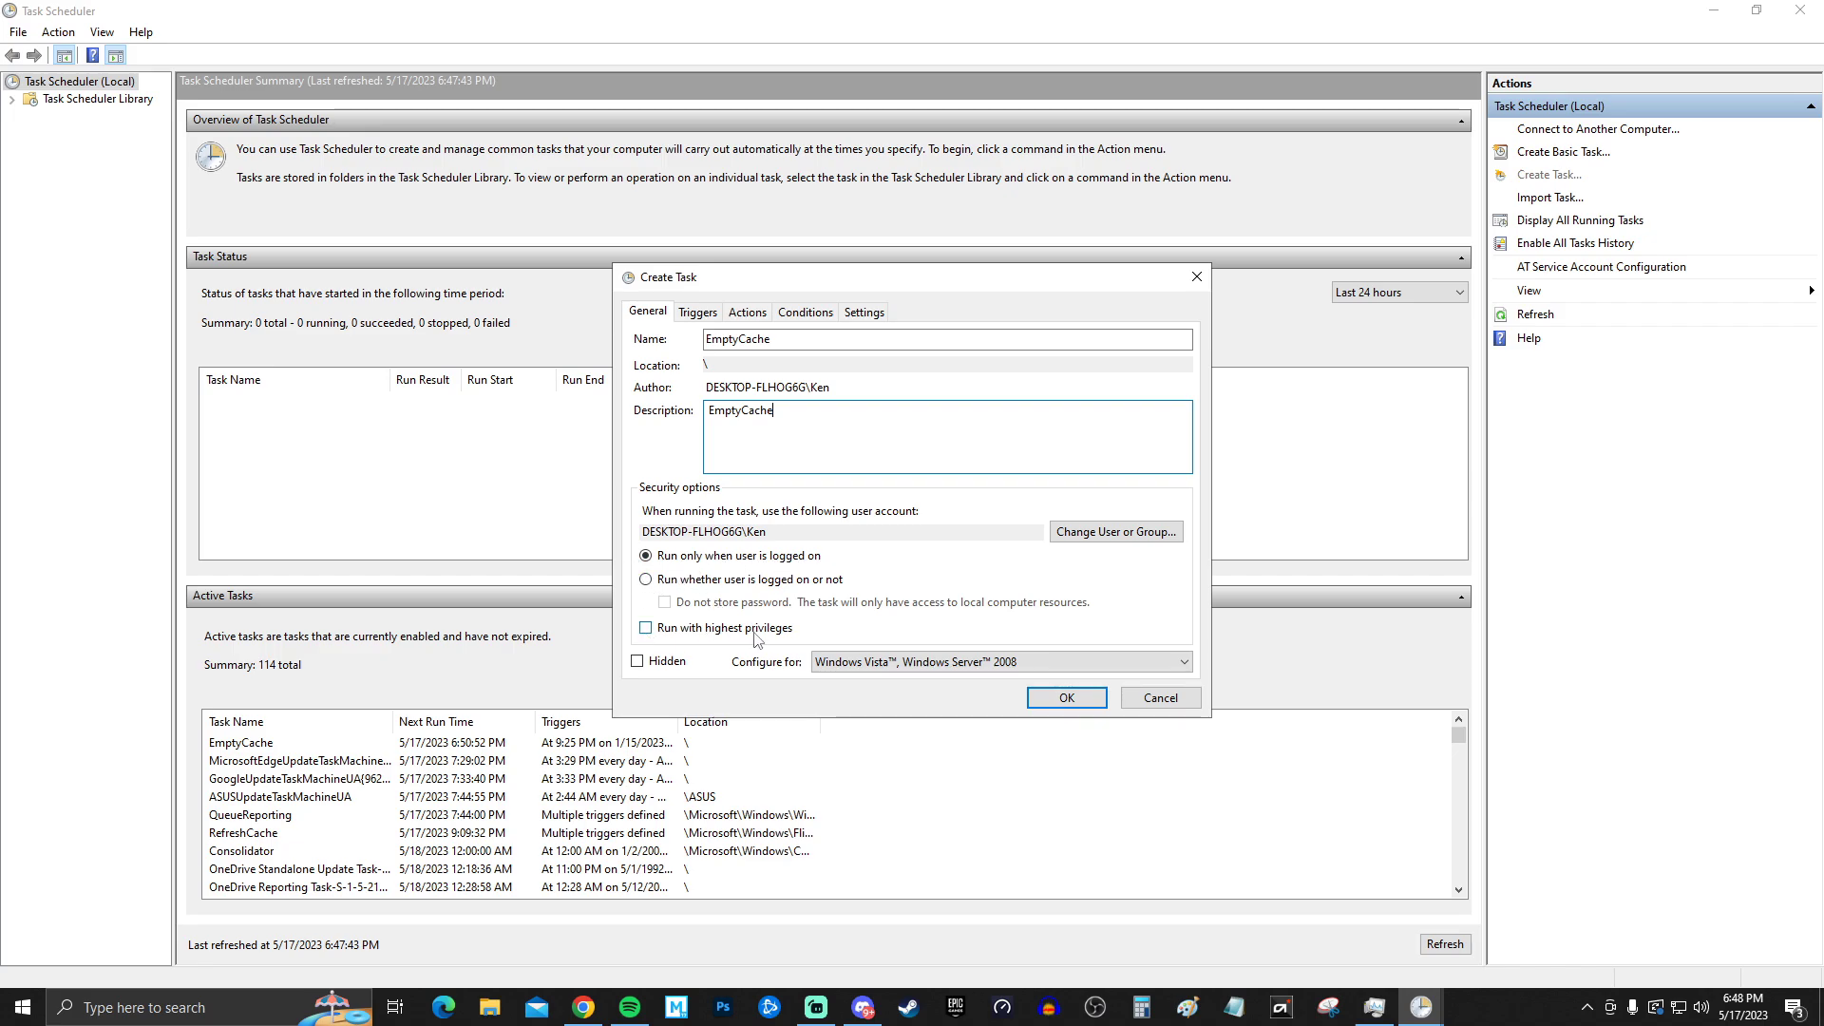
{"action": "left_click", "coordinate": [646, 628]}
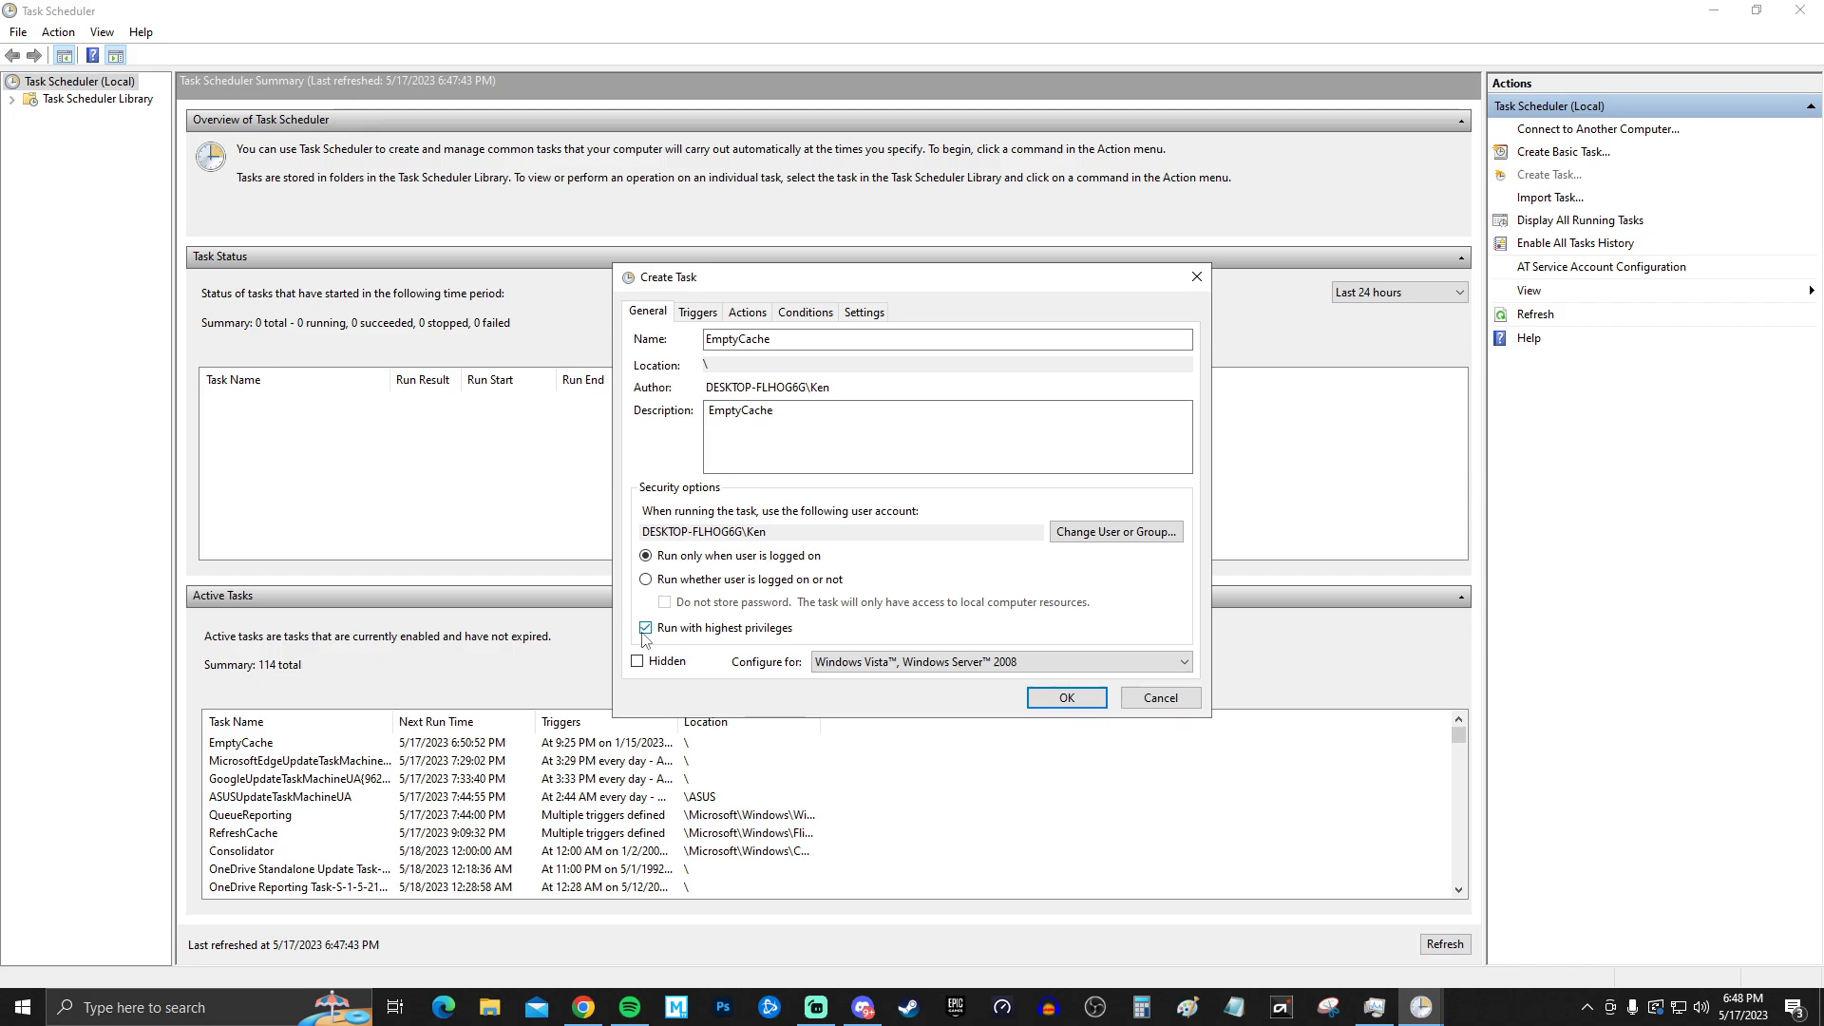
- Change the task's run-as account to SYSTEM so it reads NT AUTHORITY\SYSTEM
{"action": "left_click", "coordinate": [1107, 549]}
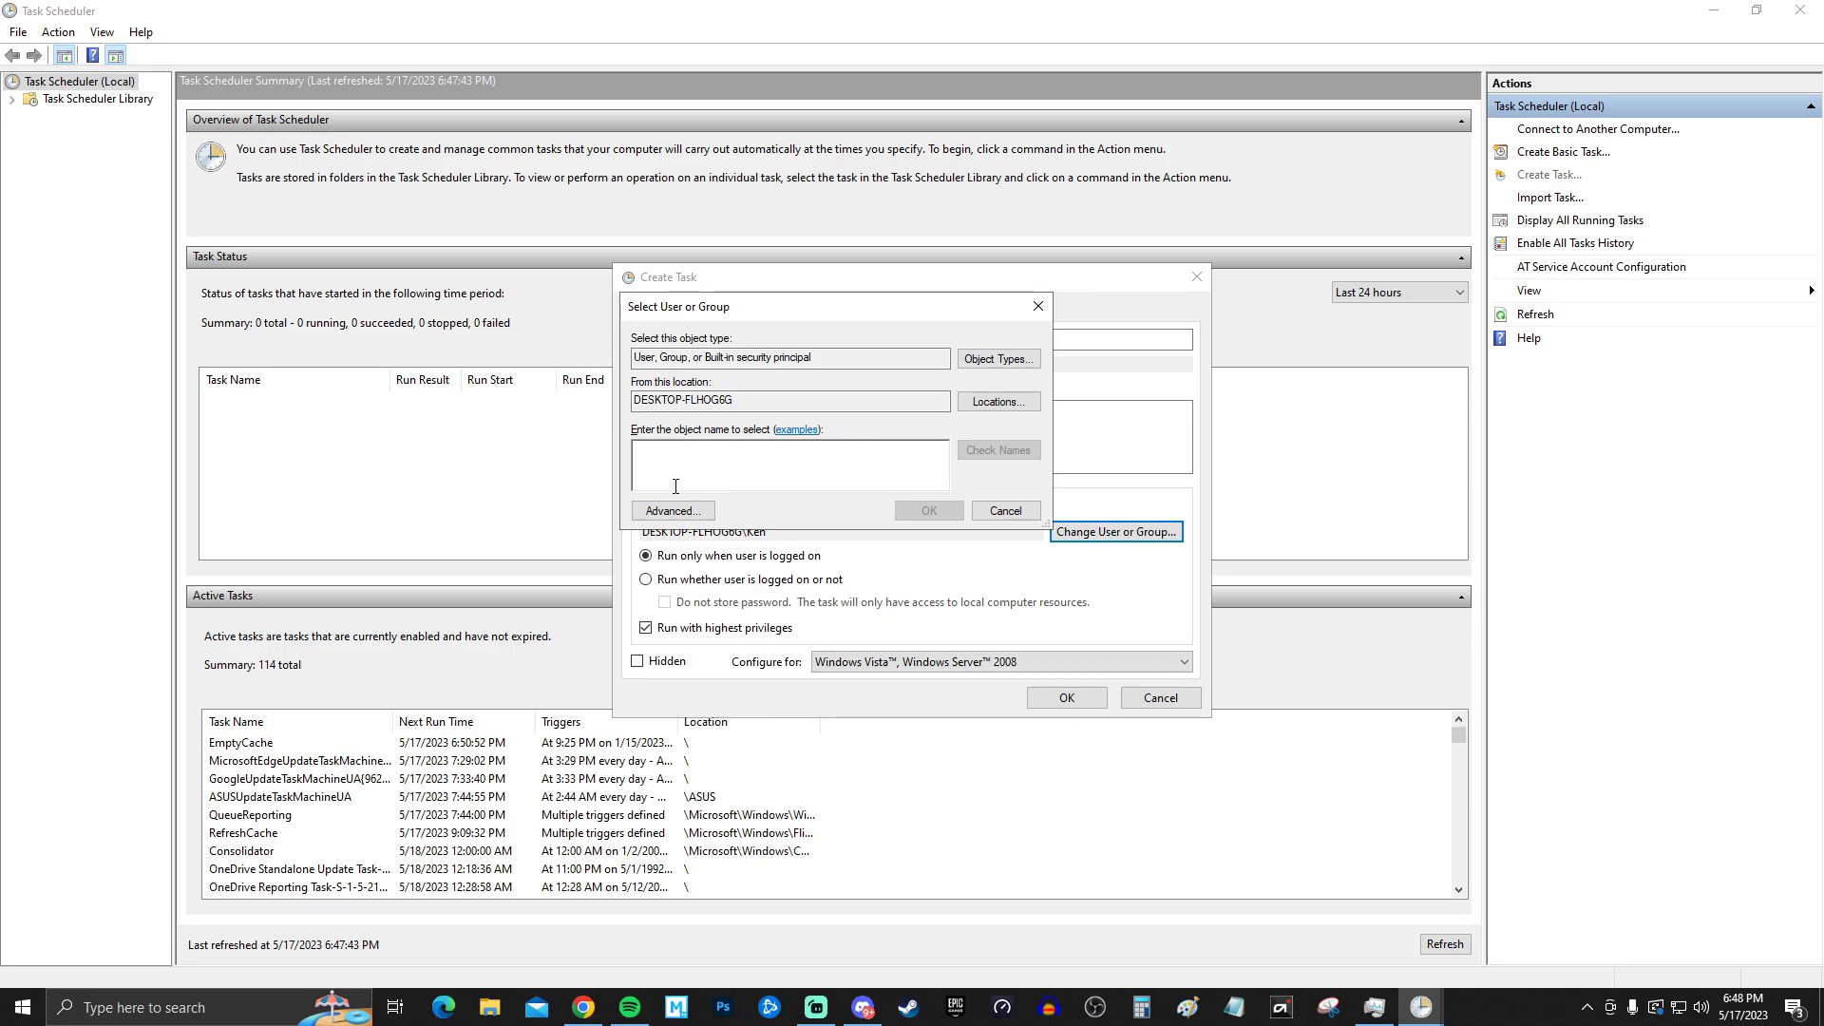
{"action": "left_click", "coordinate": [676, 513]}
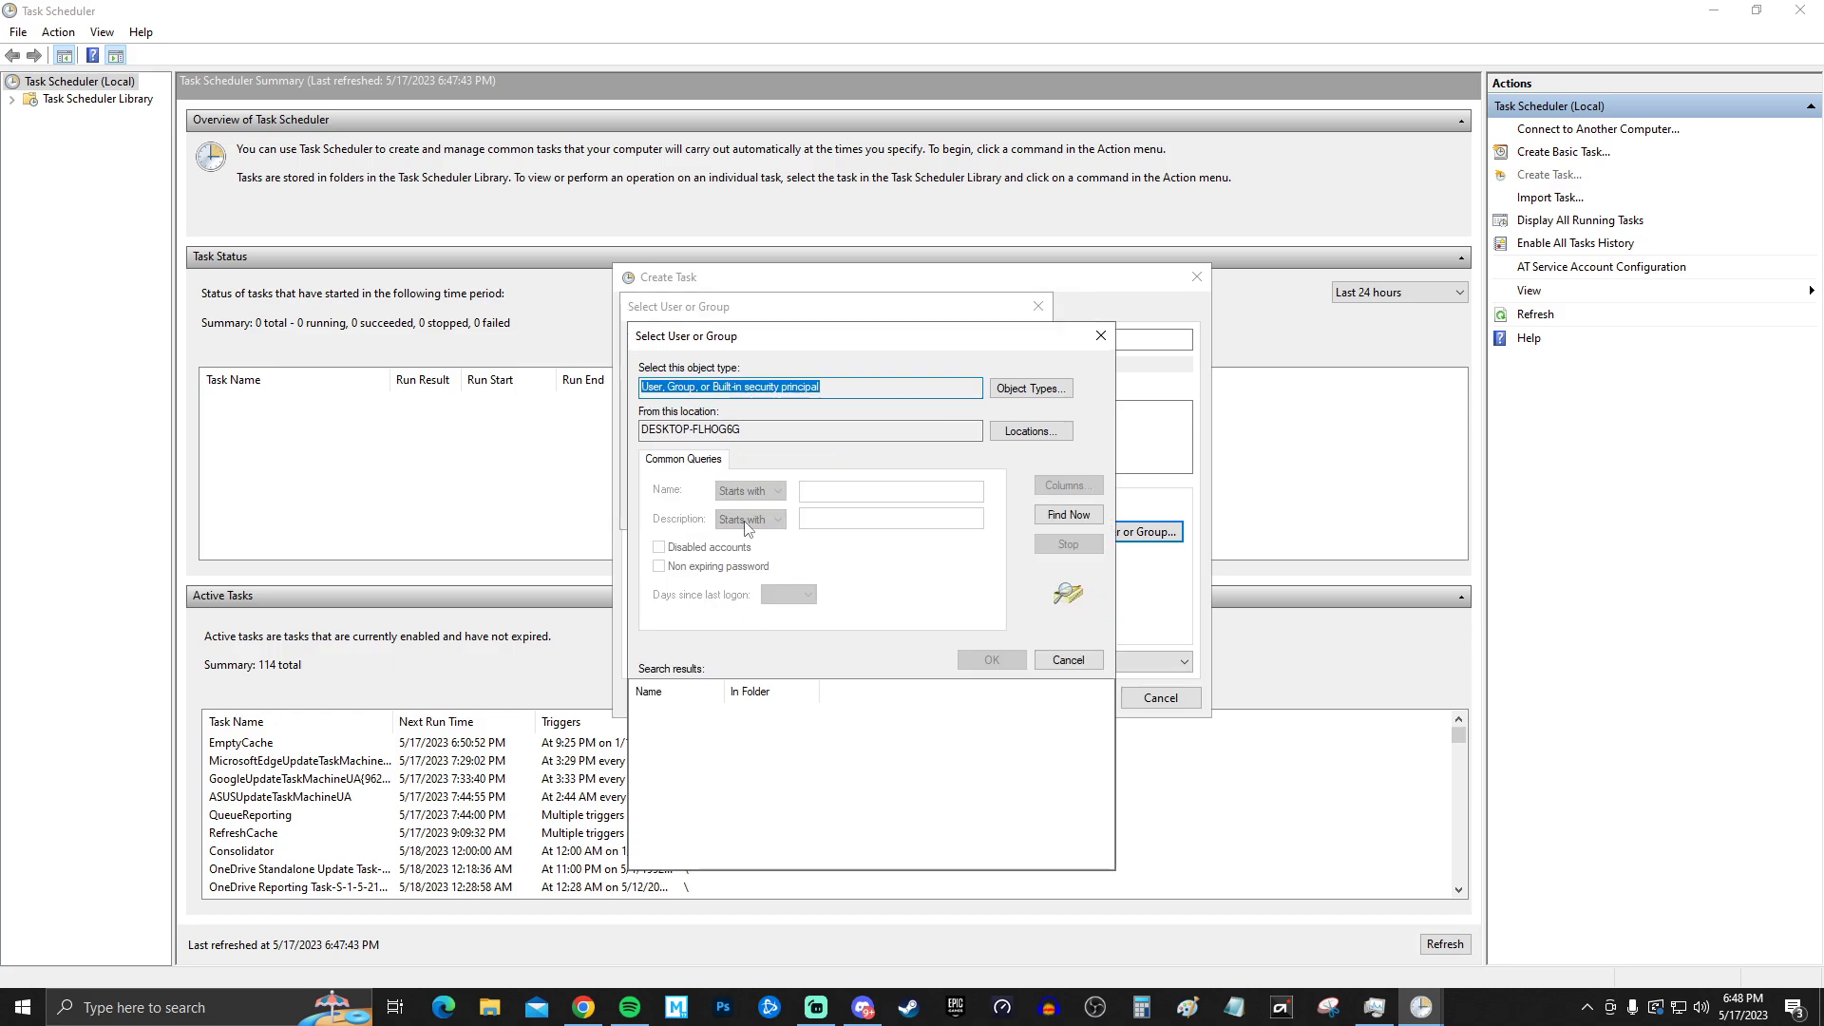
{"action": "left_click", "coordinate": [1055, 521]}
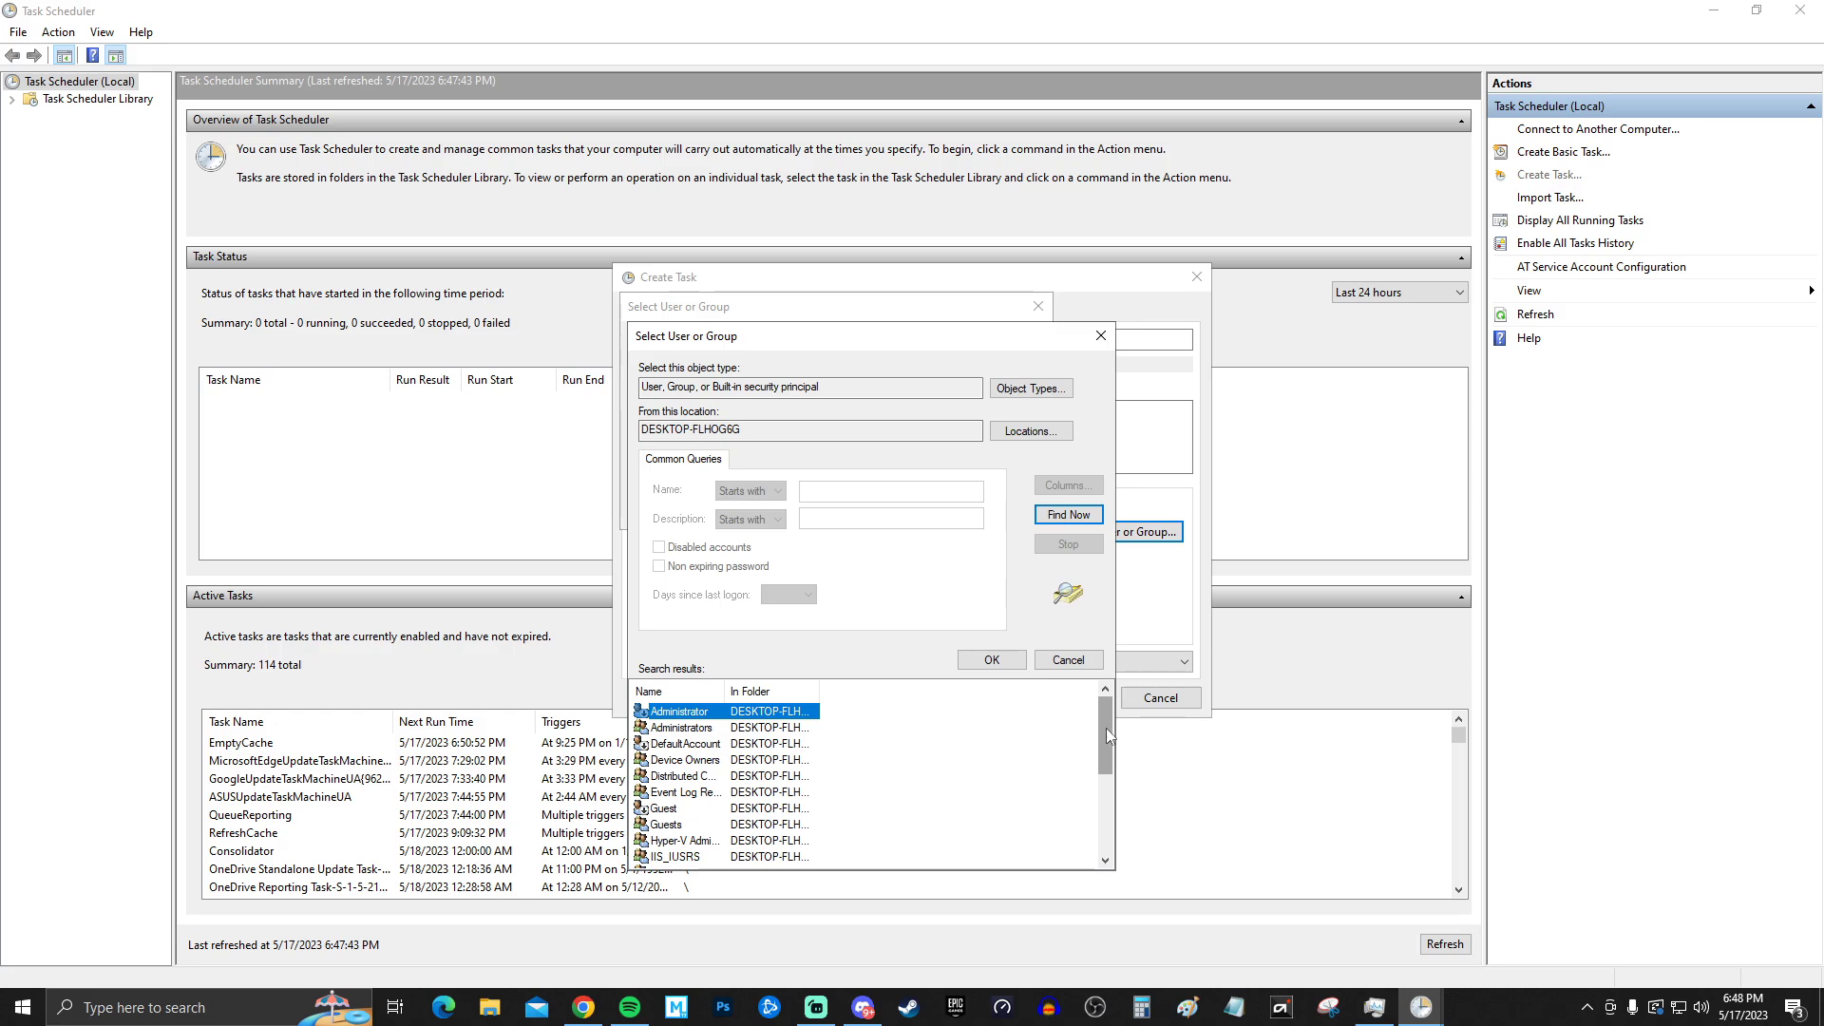
{"action": "left_click_drag", "start_coordinate": [1106, 728], "coordinate": [1113, 815]}
{"action": "left_click", "coordinate": [684, 792]}
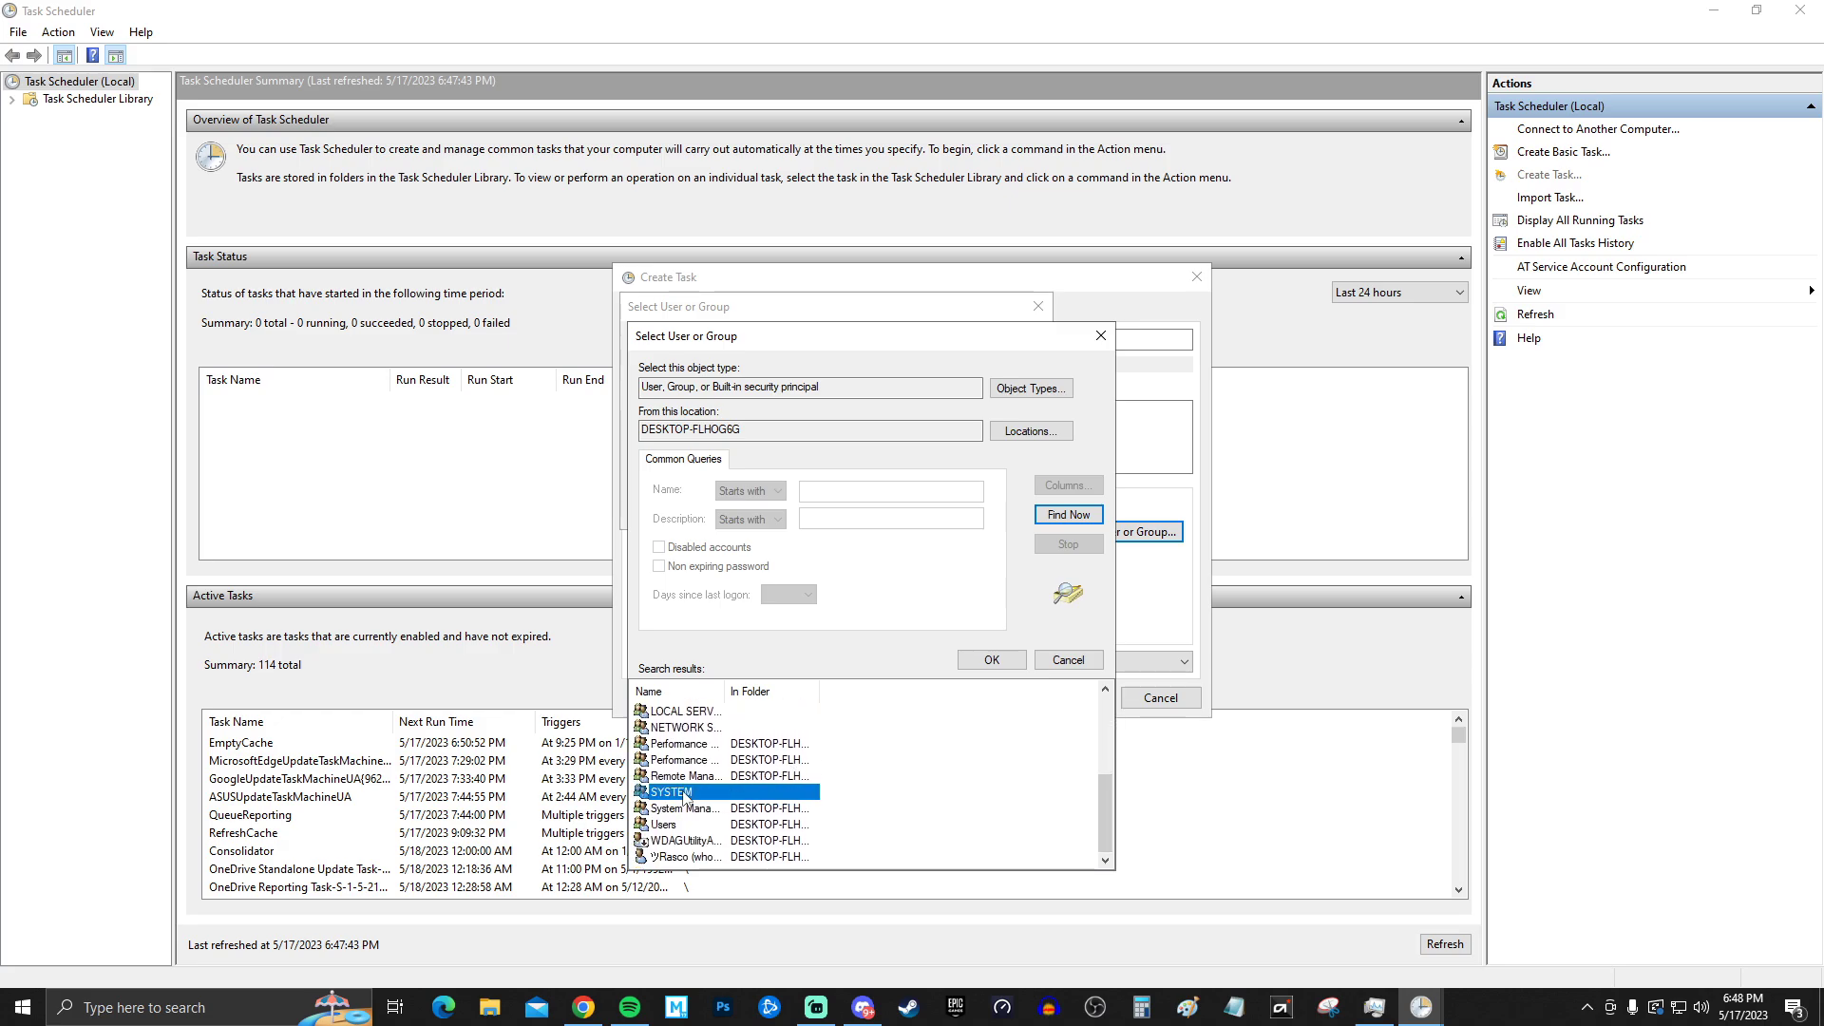
{"action": "double_click", "coordinate": [684, 792]}
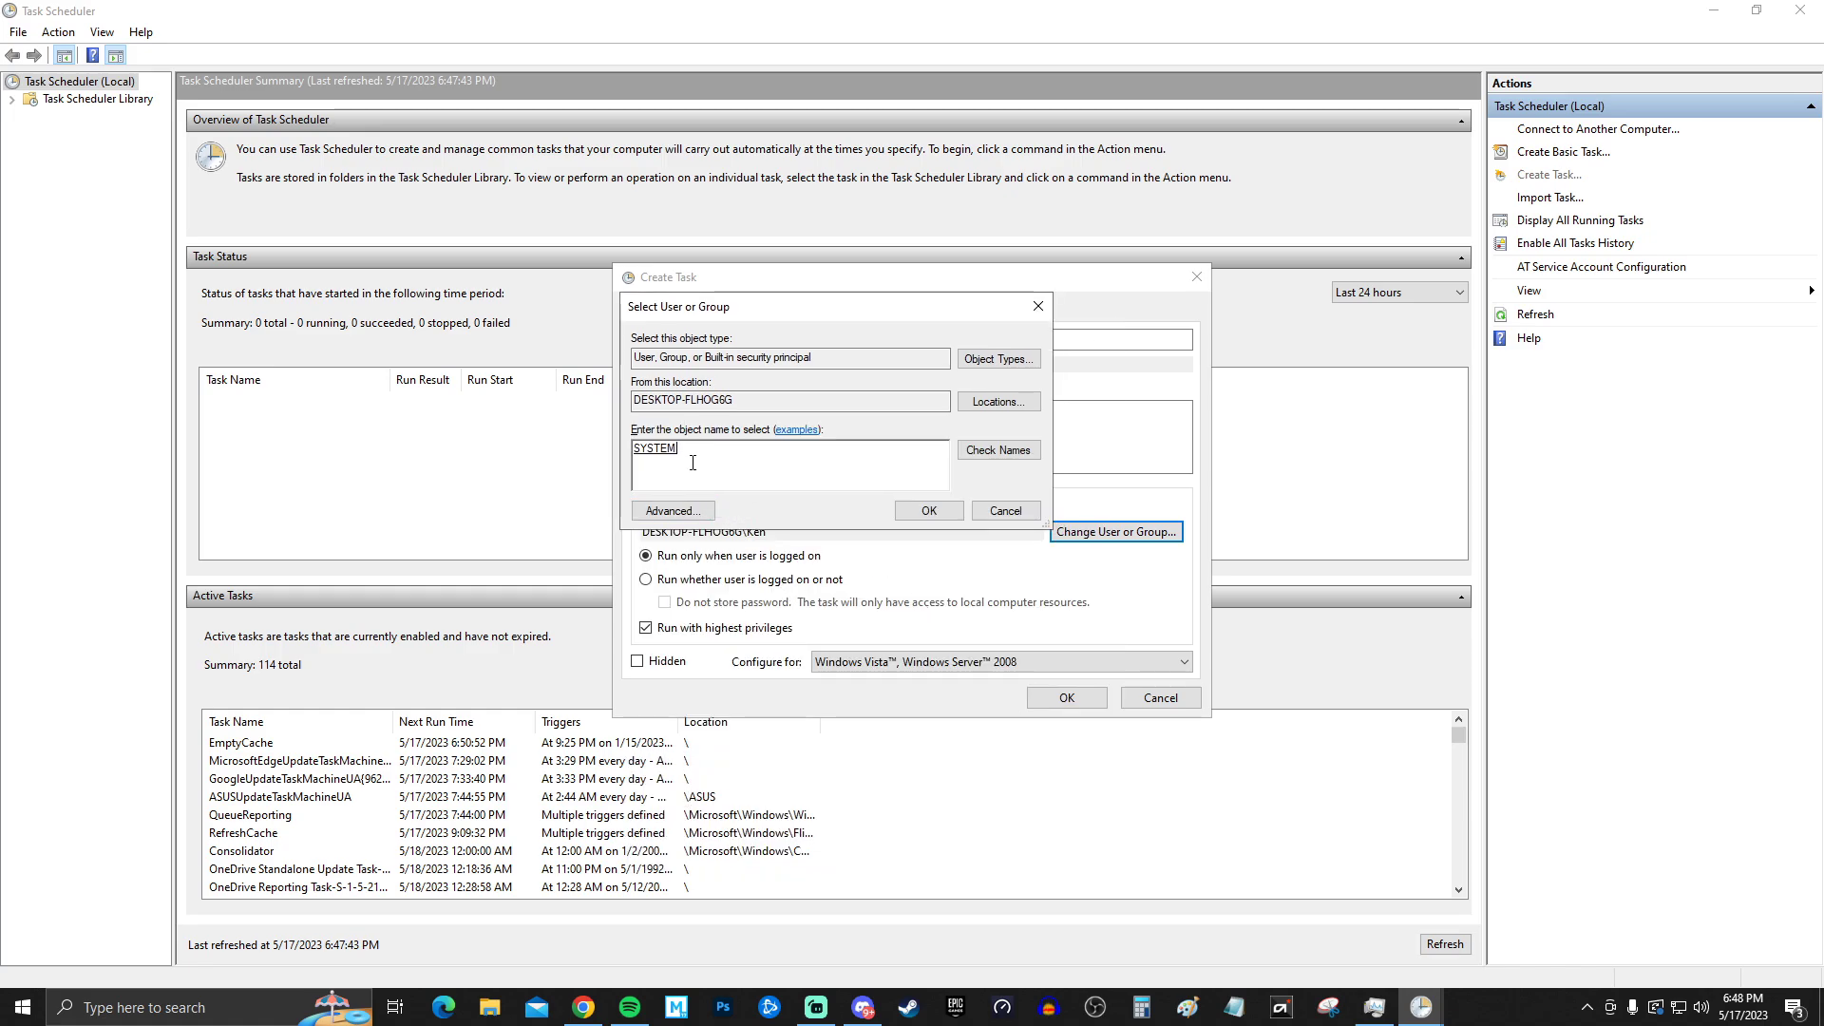
{"action": "left_click", "coordinate": [927, 512]}
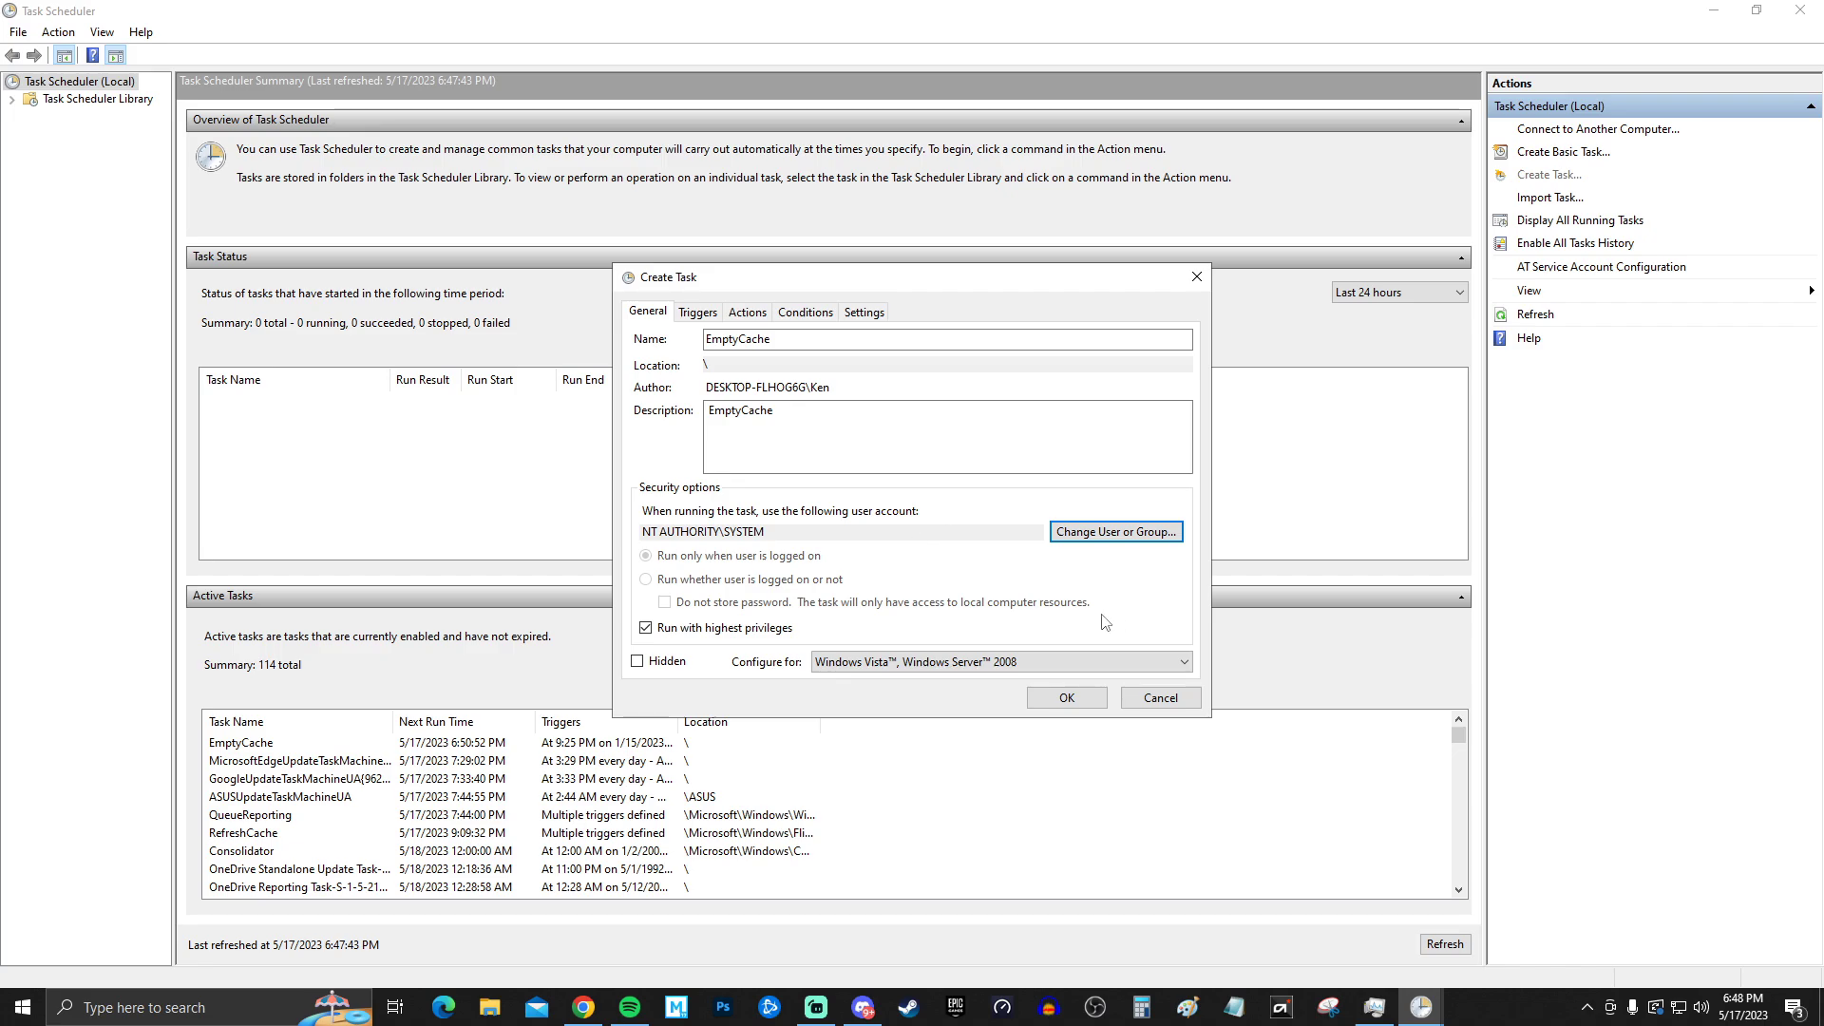
- Set the task's Configure for option to Windows 10
{"action": "left_click", "coordinate": [864, 665]}
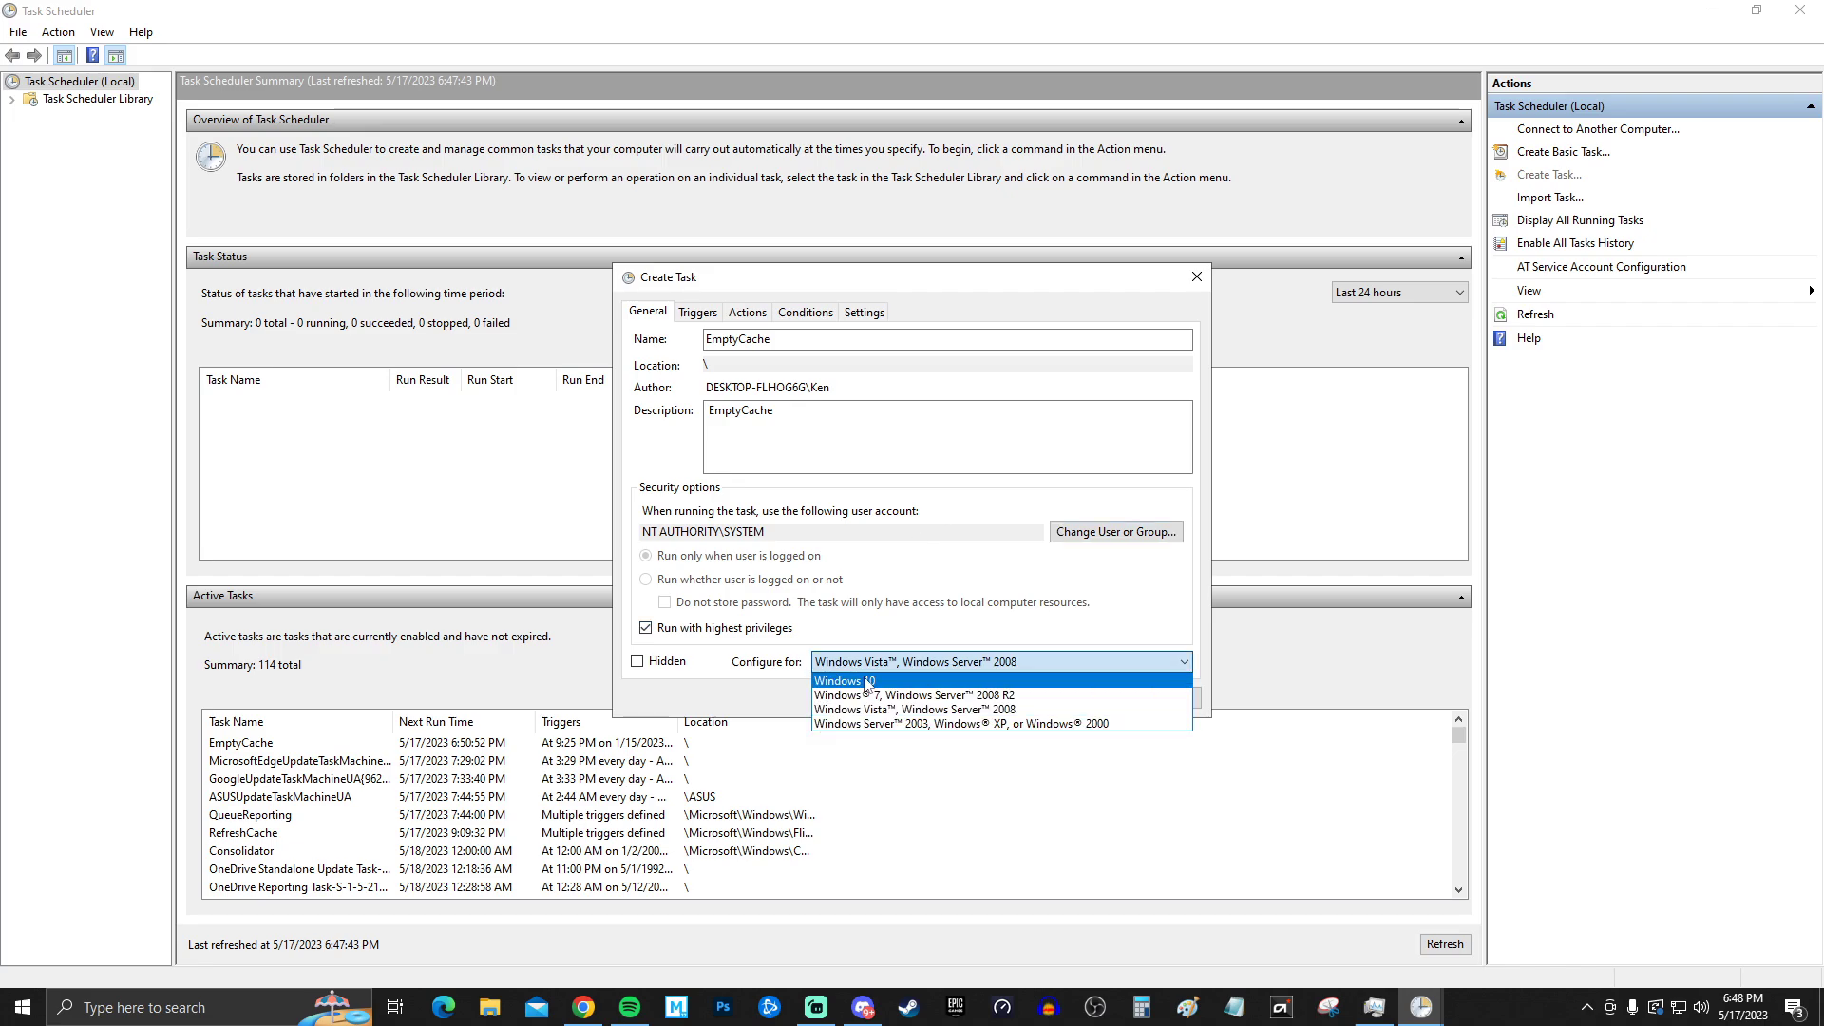
{"action": "left_click", "coordinate": [874, 681]}
{"action": "left_click", "coordinate": [888, 662]}
{"action": "left_click", "coordinate": [909, 668]}
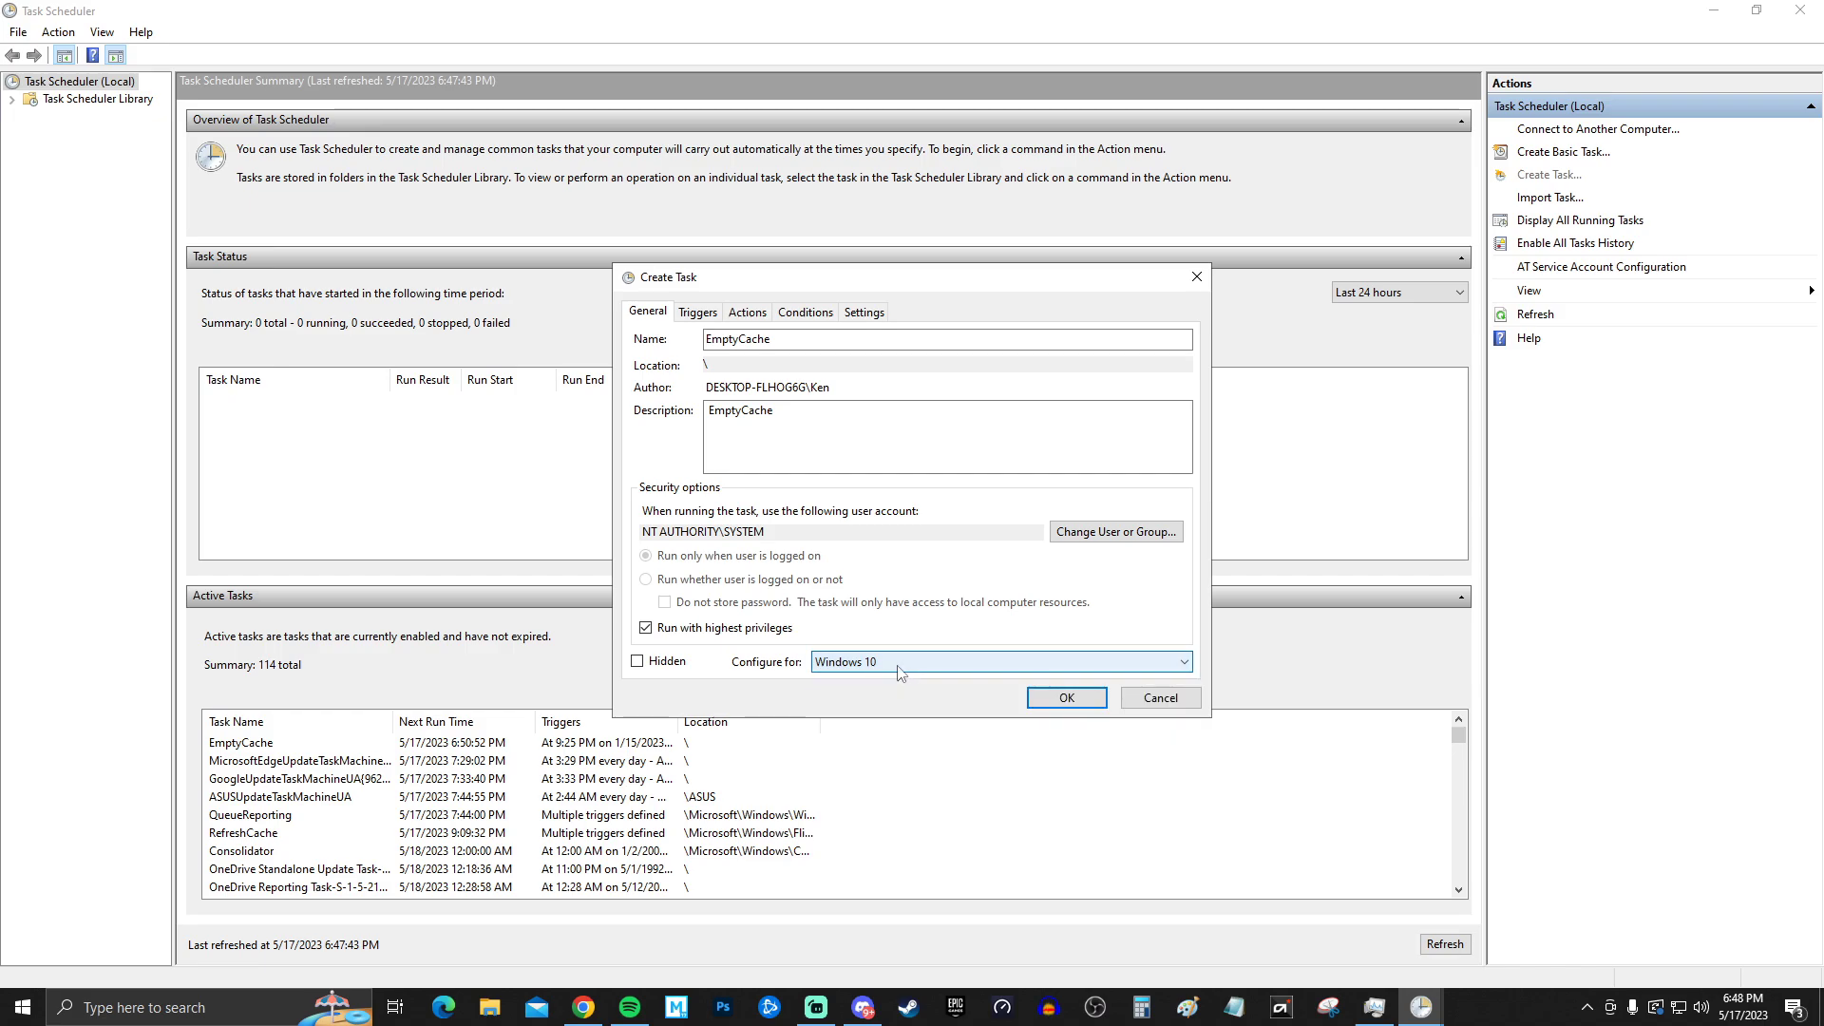
{"action": "left_click", "coordinate": [895, 669]}
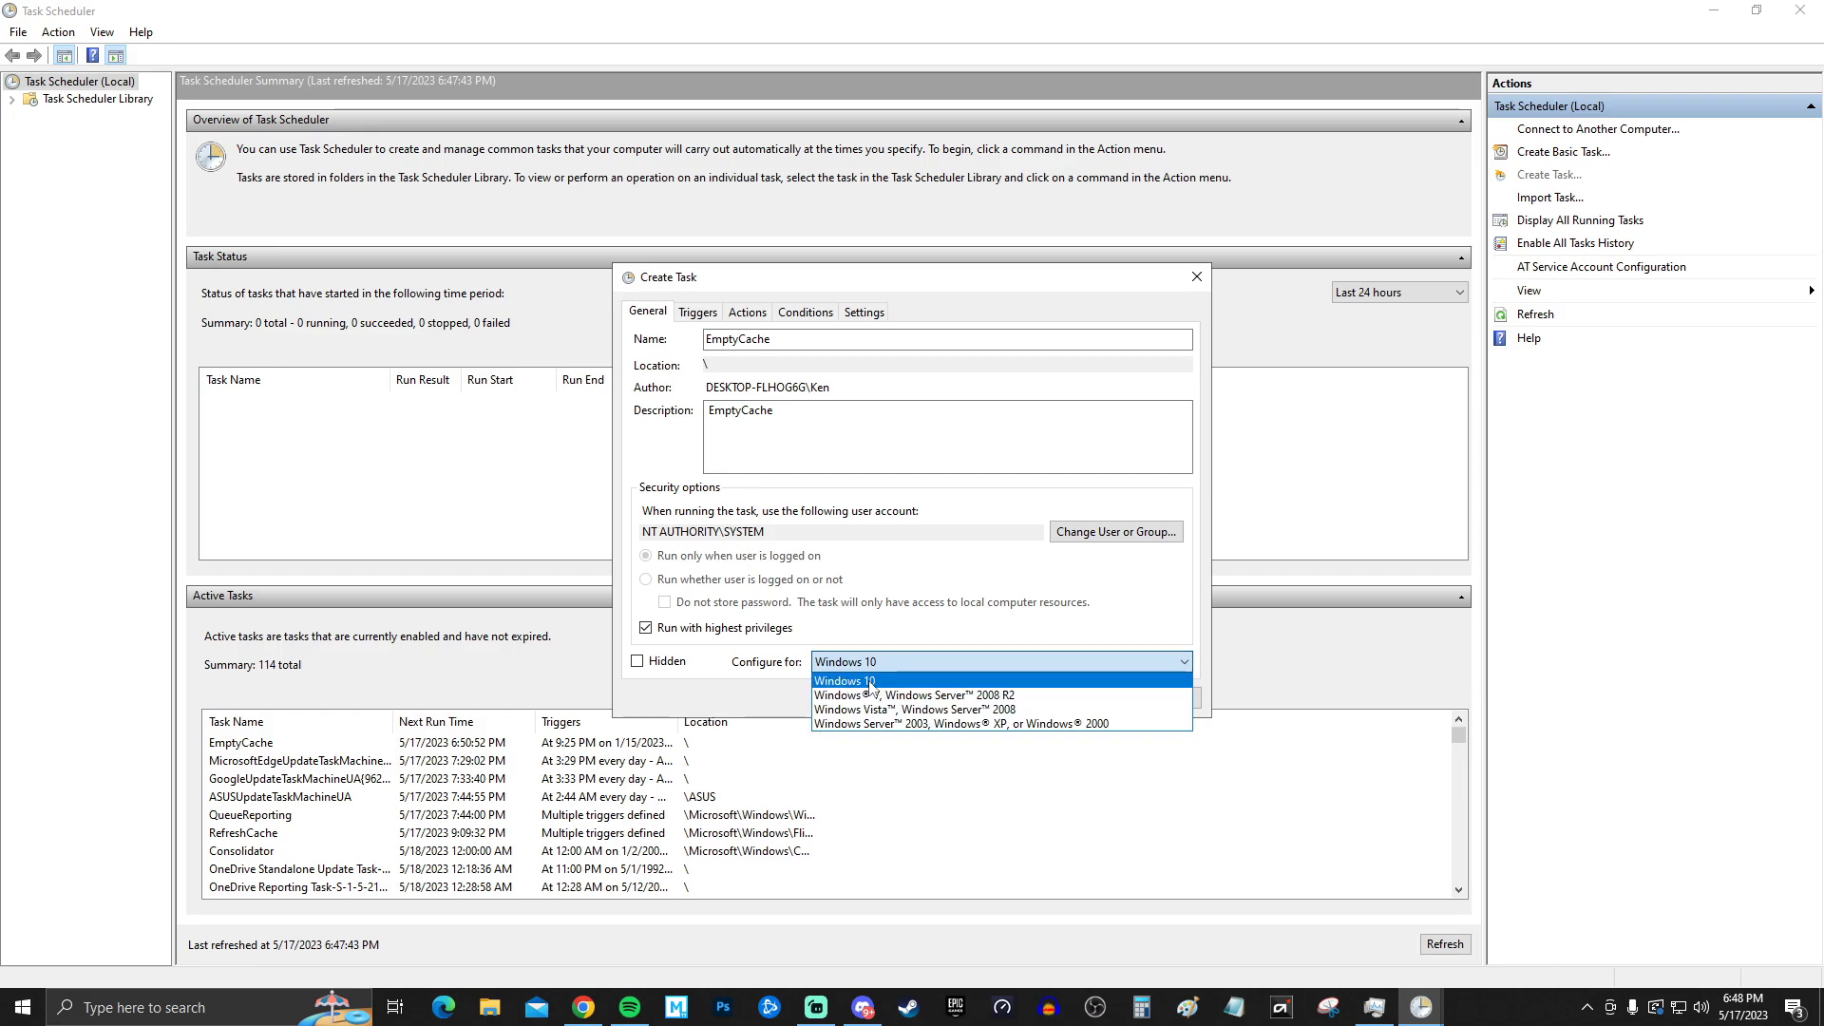
{"action": "left_click", "coordinate": [870, 683]}
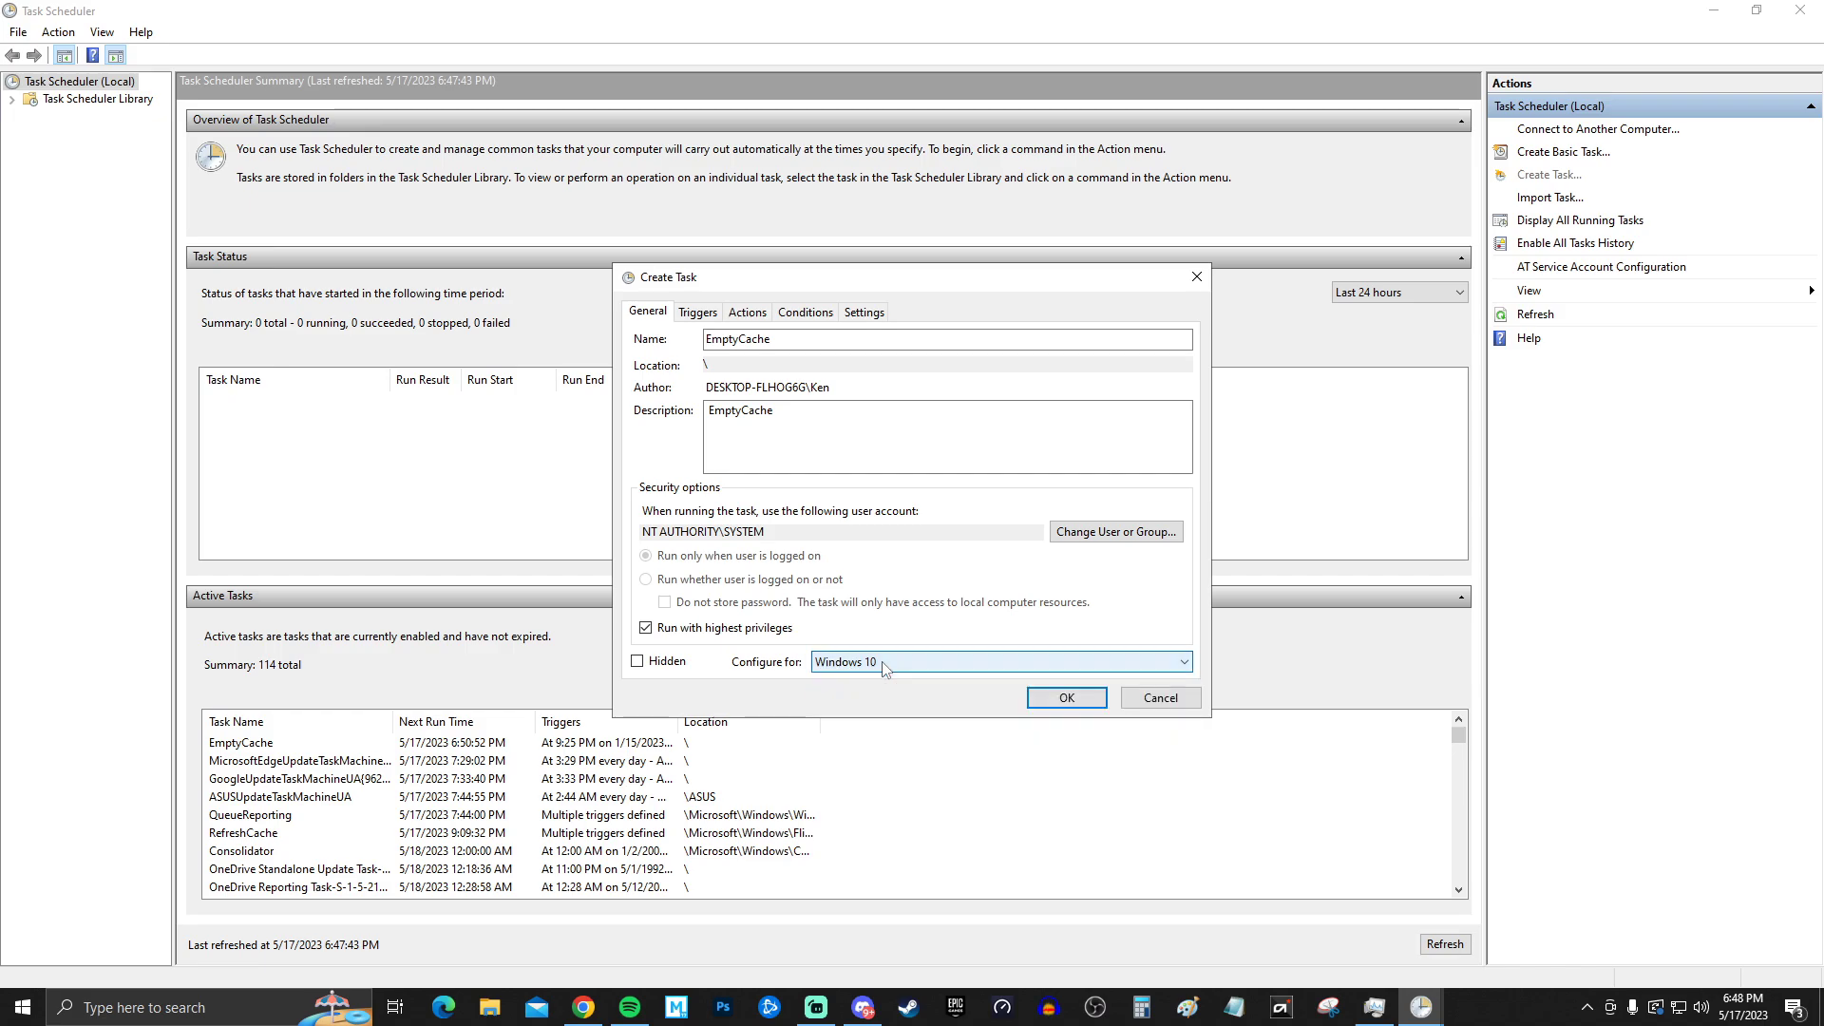
- Add a new trigger that repeats the task every 5 minutes for a duration of Indefinitely
{"action": "left_click", "coordinate": [703, 314]}
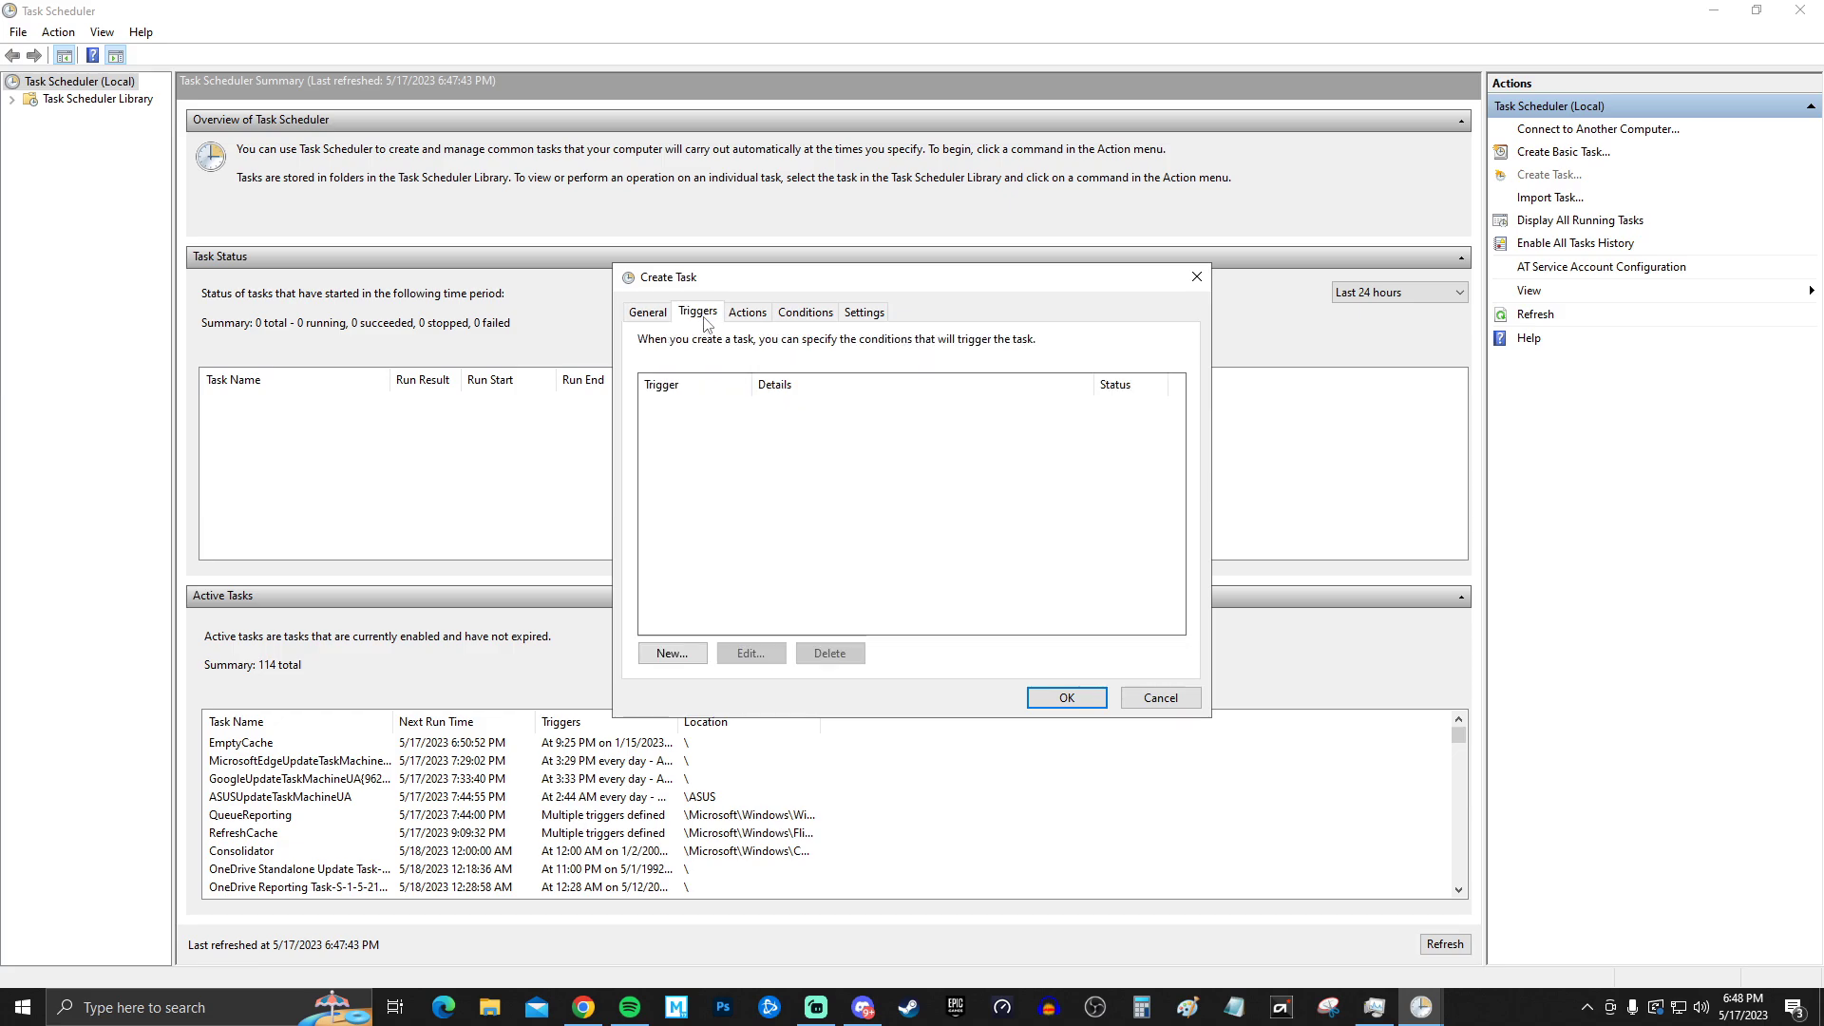
{"action": "left_click", "coordinate": [671, 654]}
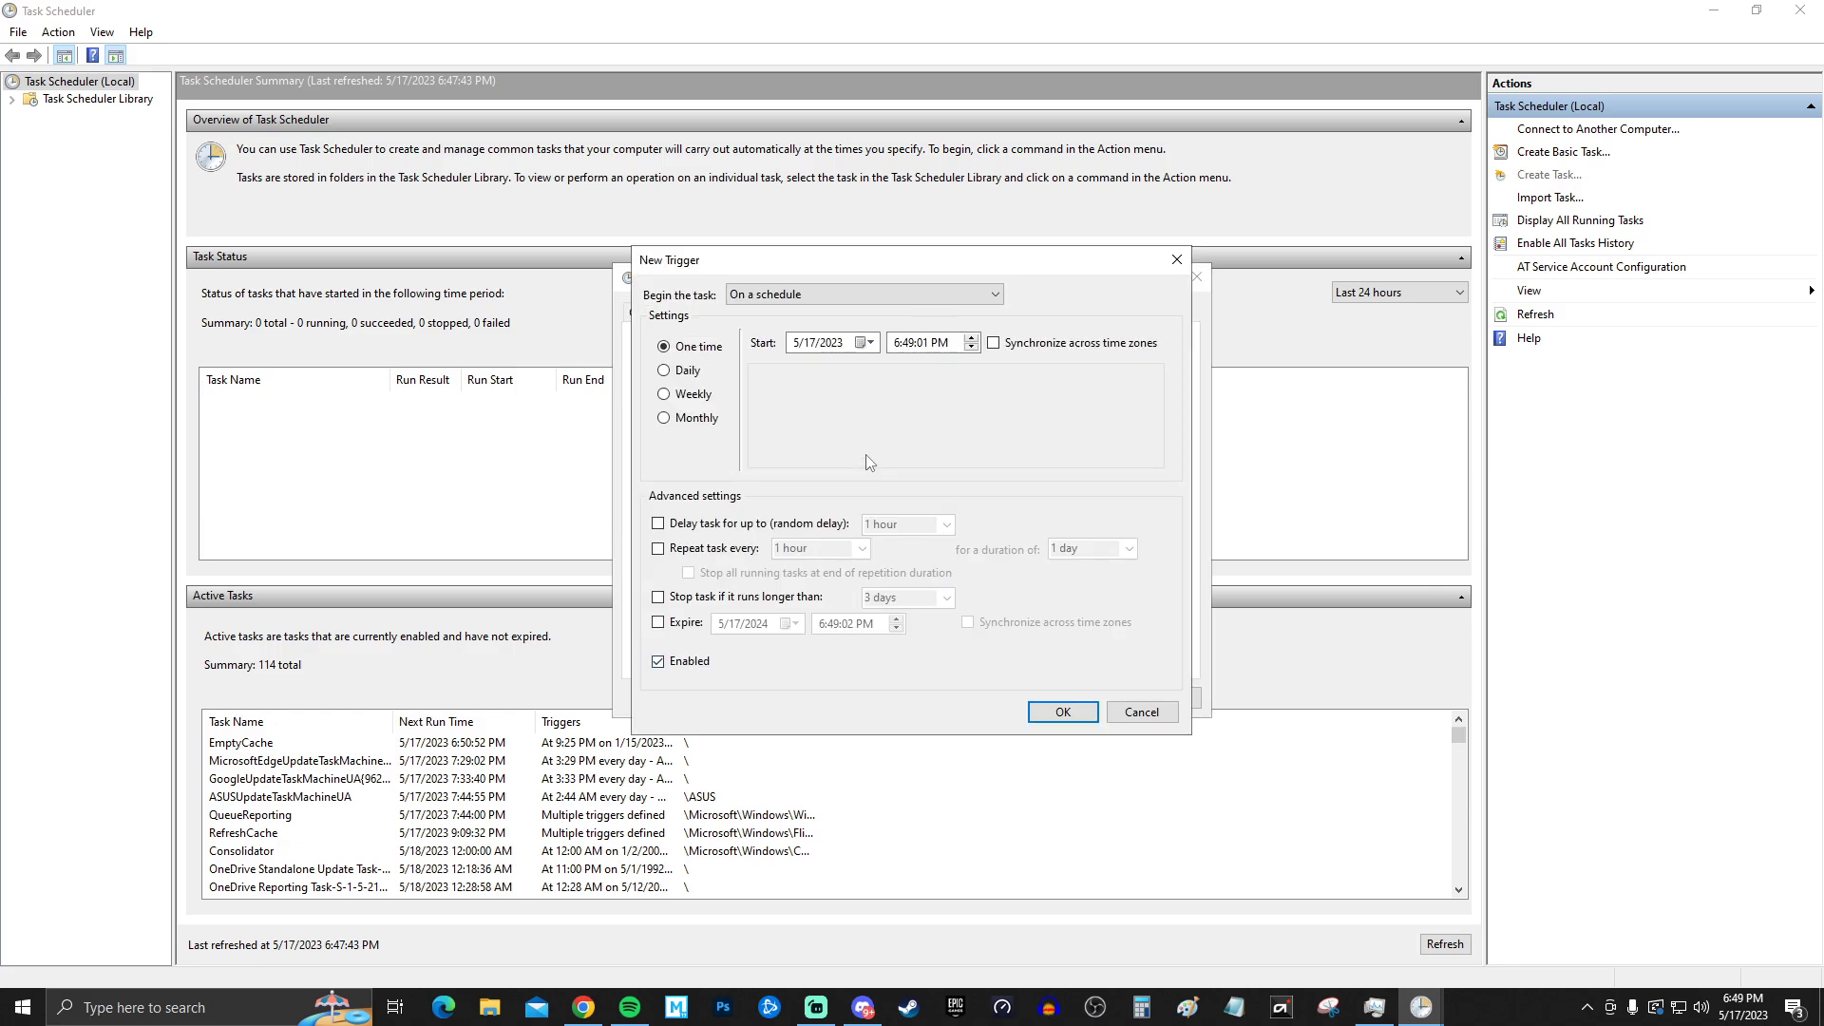
{"action": "left_click", "coordinate": [658, 549]}
{"action": "left_click", "coordinate": [814, 548]}
{"action": "left_click", "coordinate": [861, 548]}
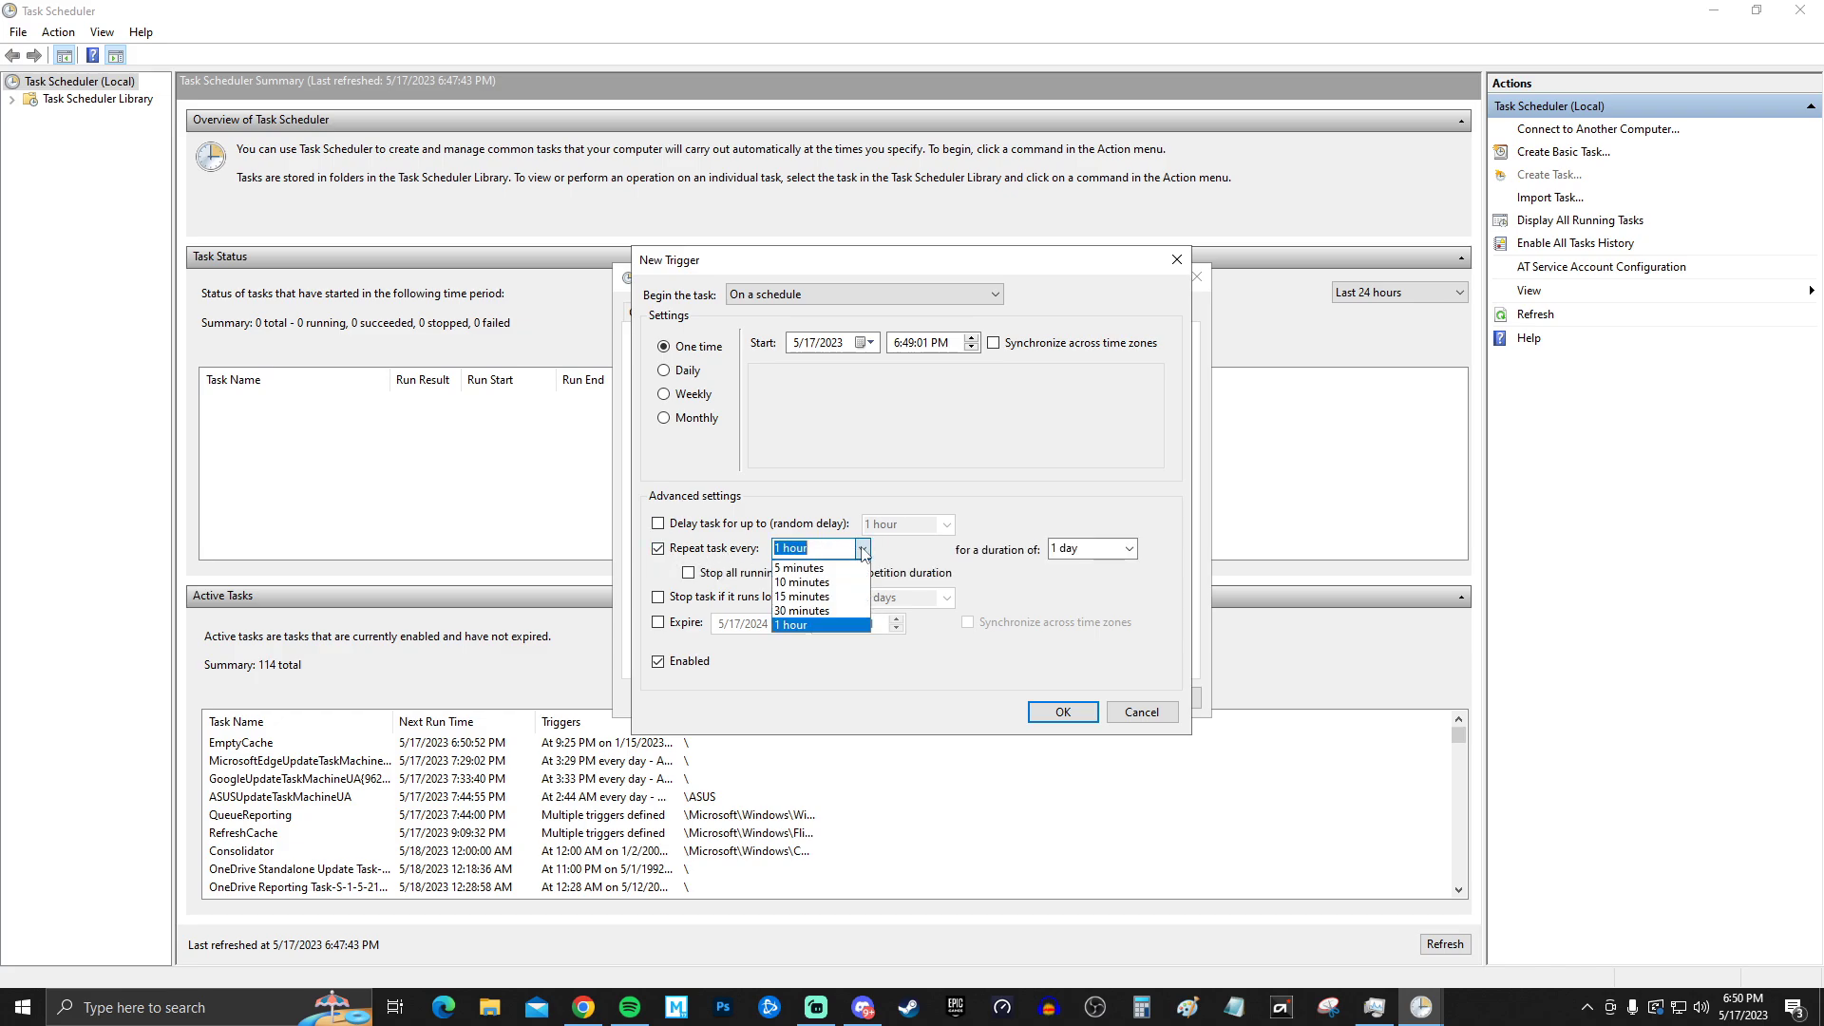
{"action": "left_click", "coordinate": [788, 570]}
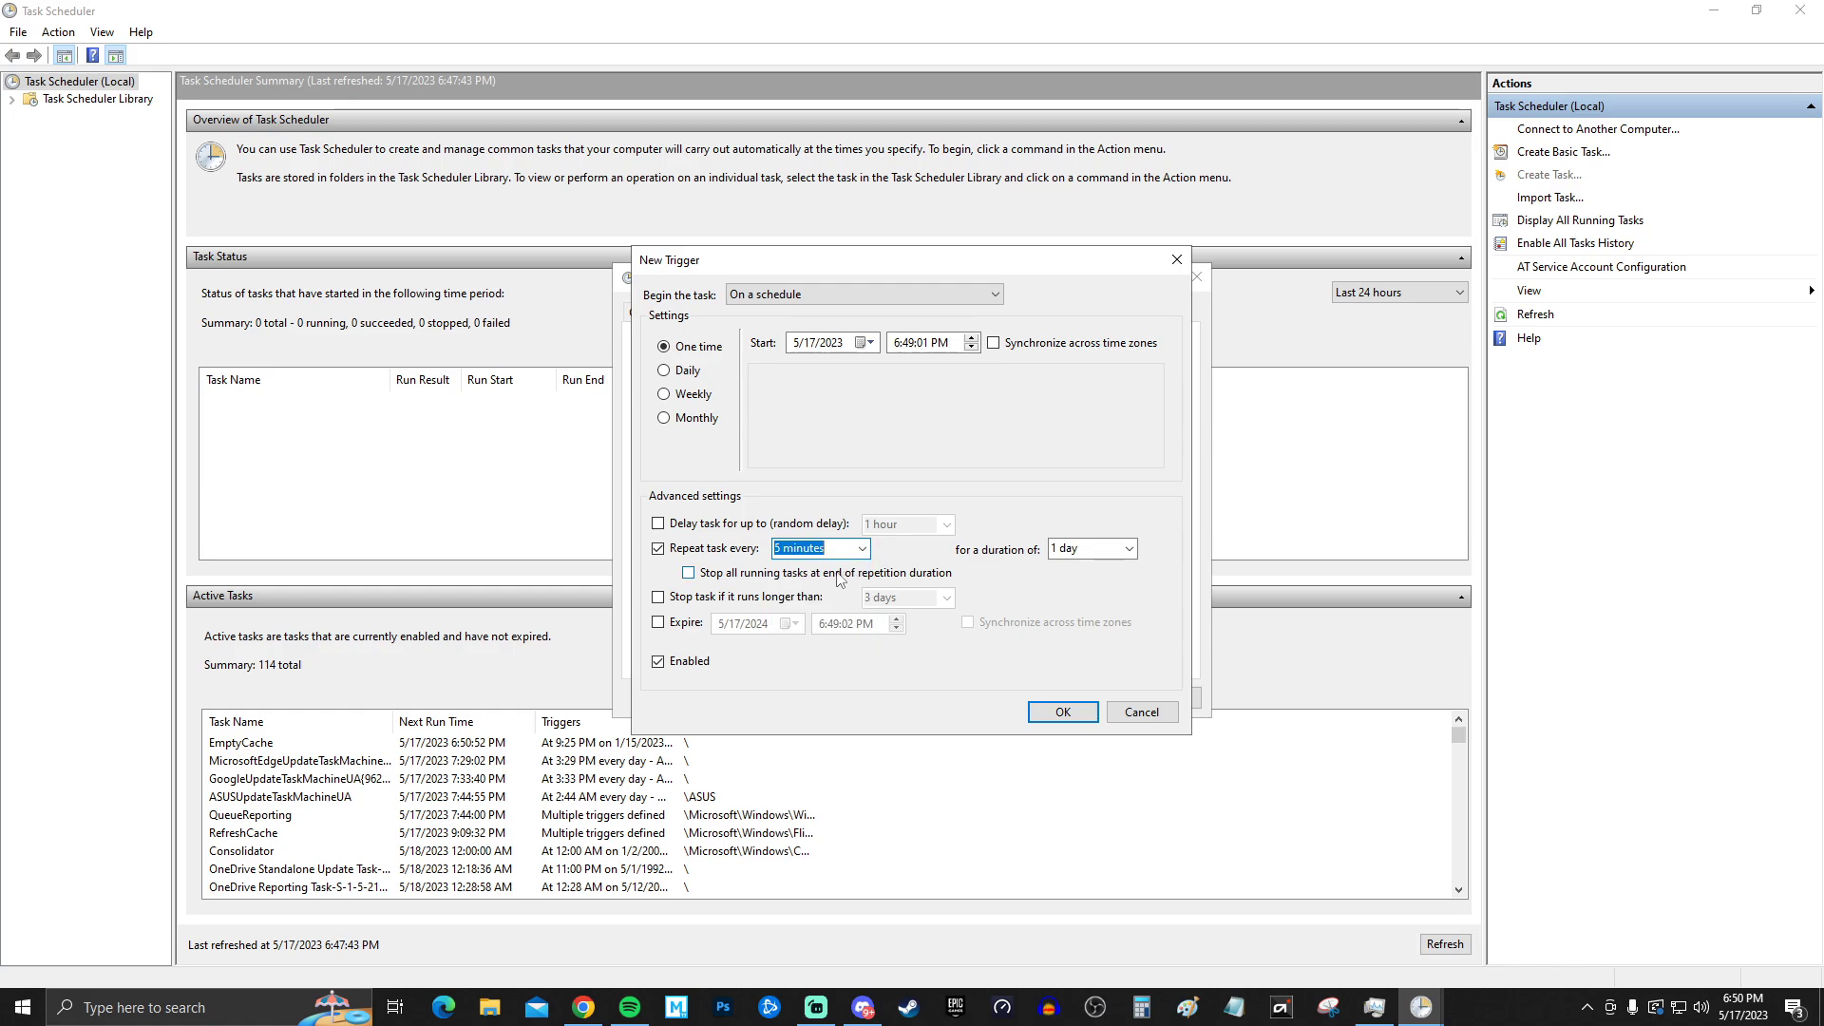
{"action": "left_click", "coordinate": [1129, 549]}
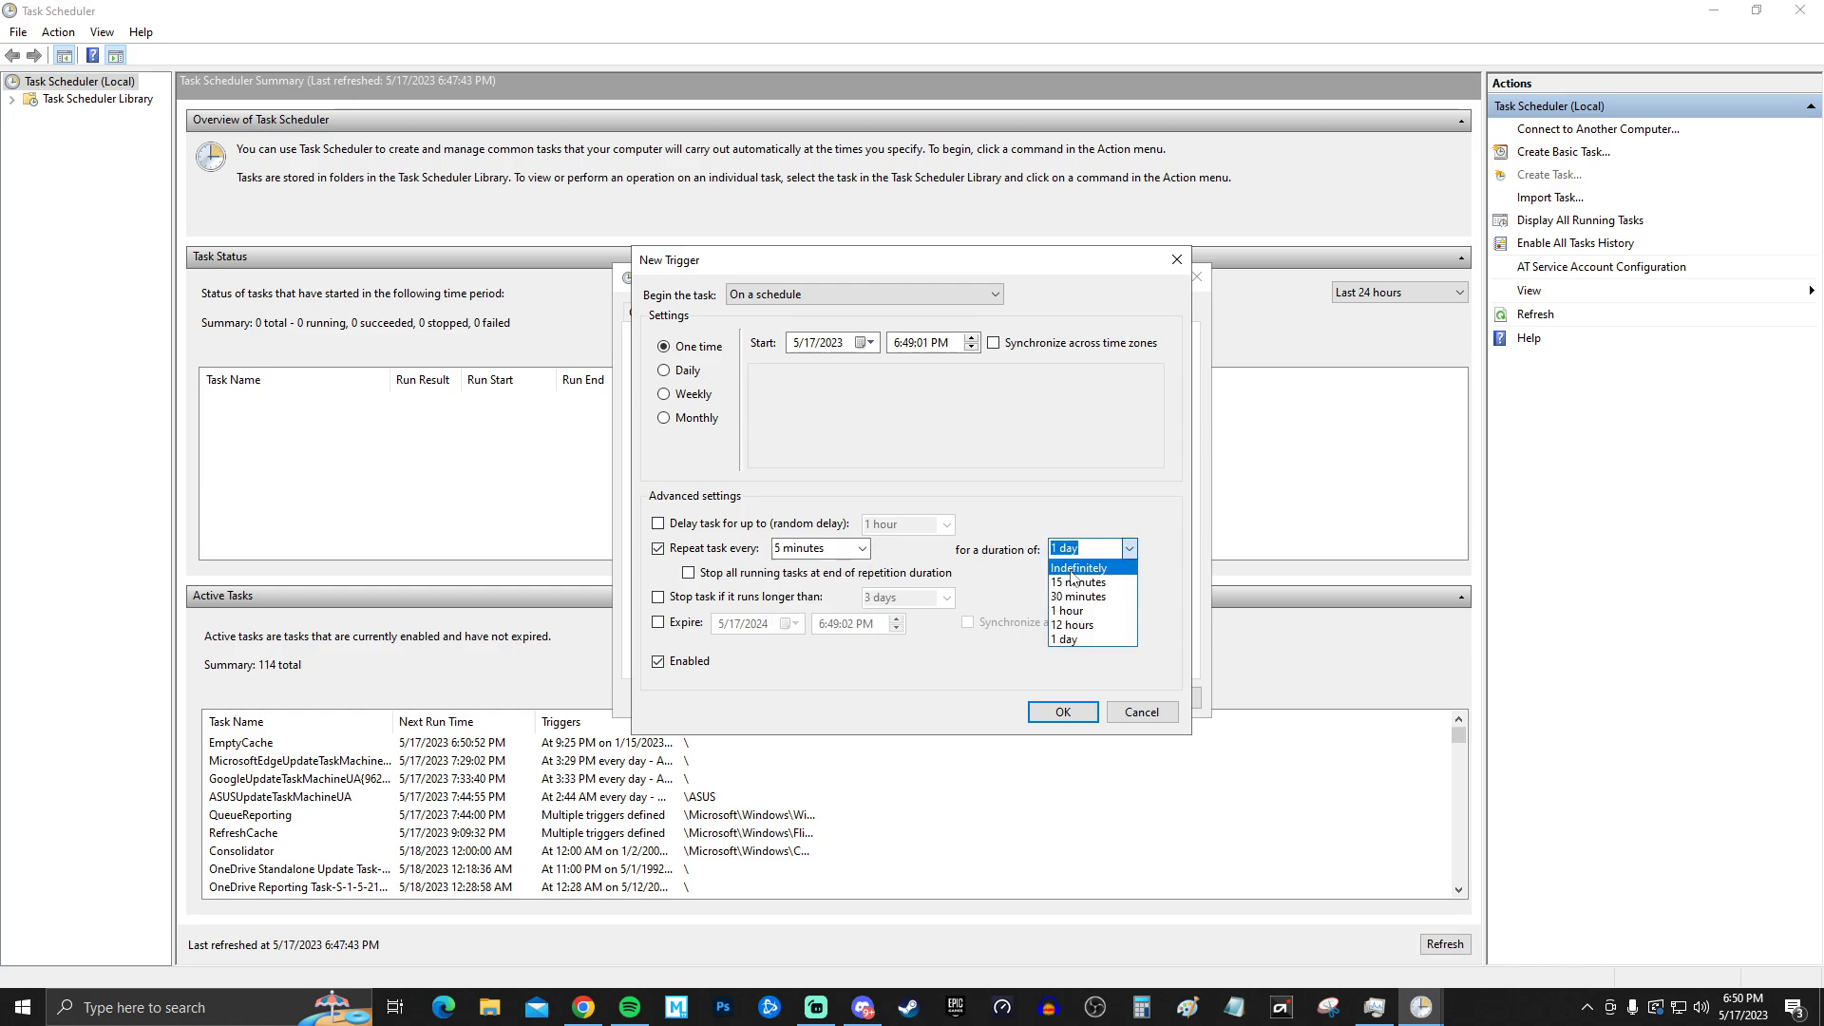
{"action": "left_click", "coordinate": [1072, 569]}
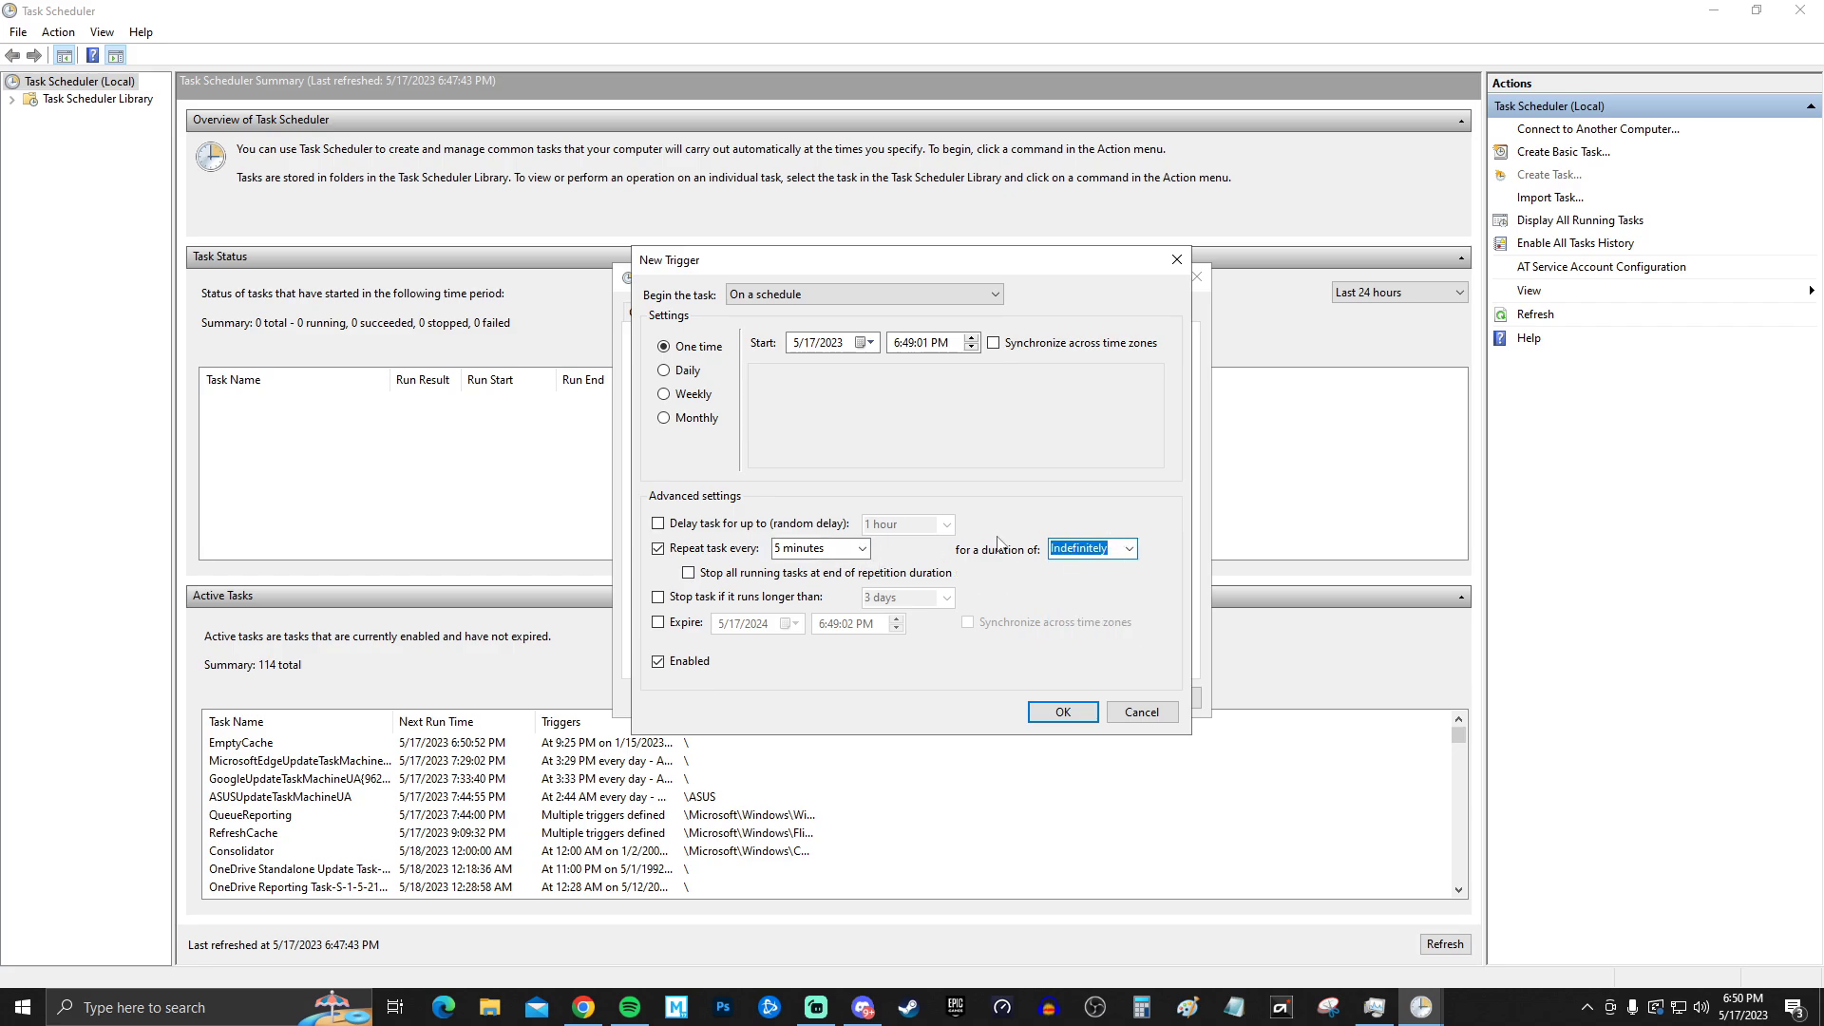
{"action": "left_click", "coordinate": [1047, 715]}
- Add a 'Start a program' action for the EmptyCache task pointing to D:\EmptyCache\EmptyStandbyList.exe
{"action": "left_click", "coordinate": [756, 316]}
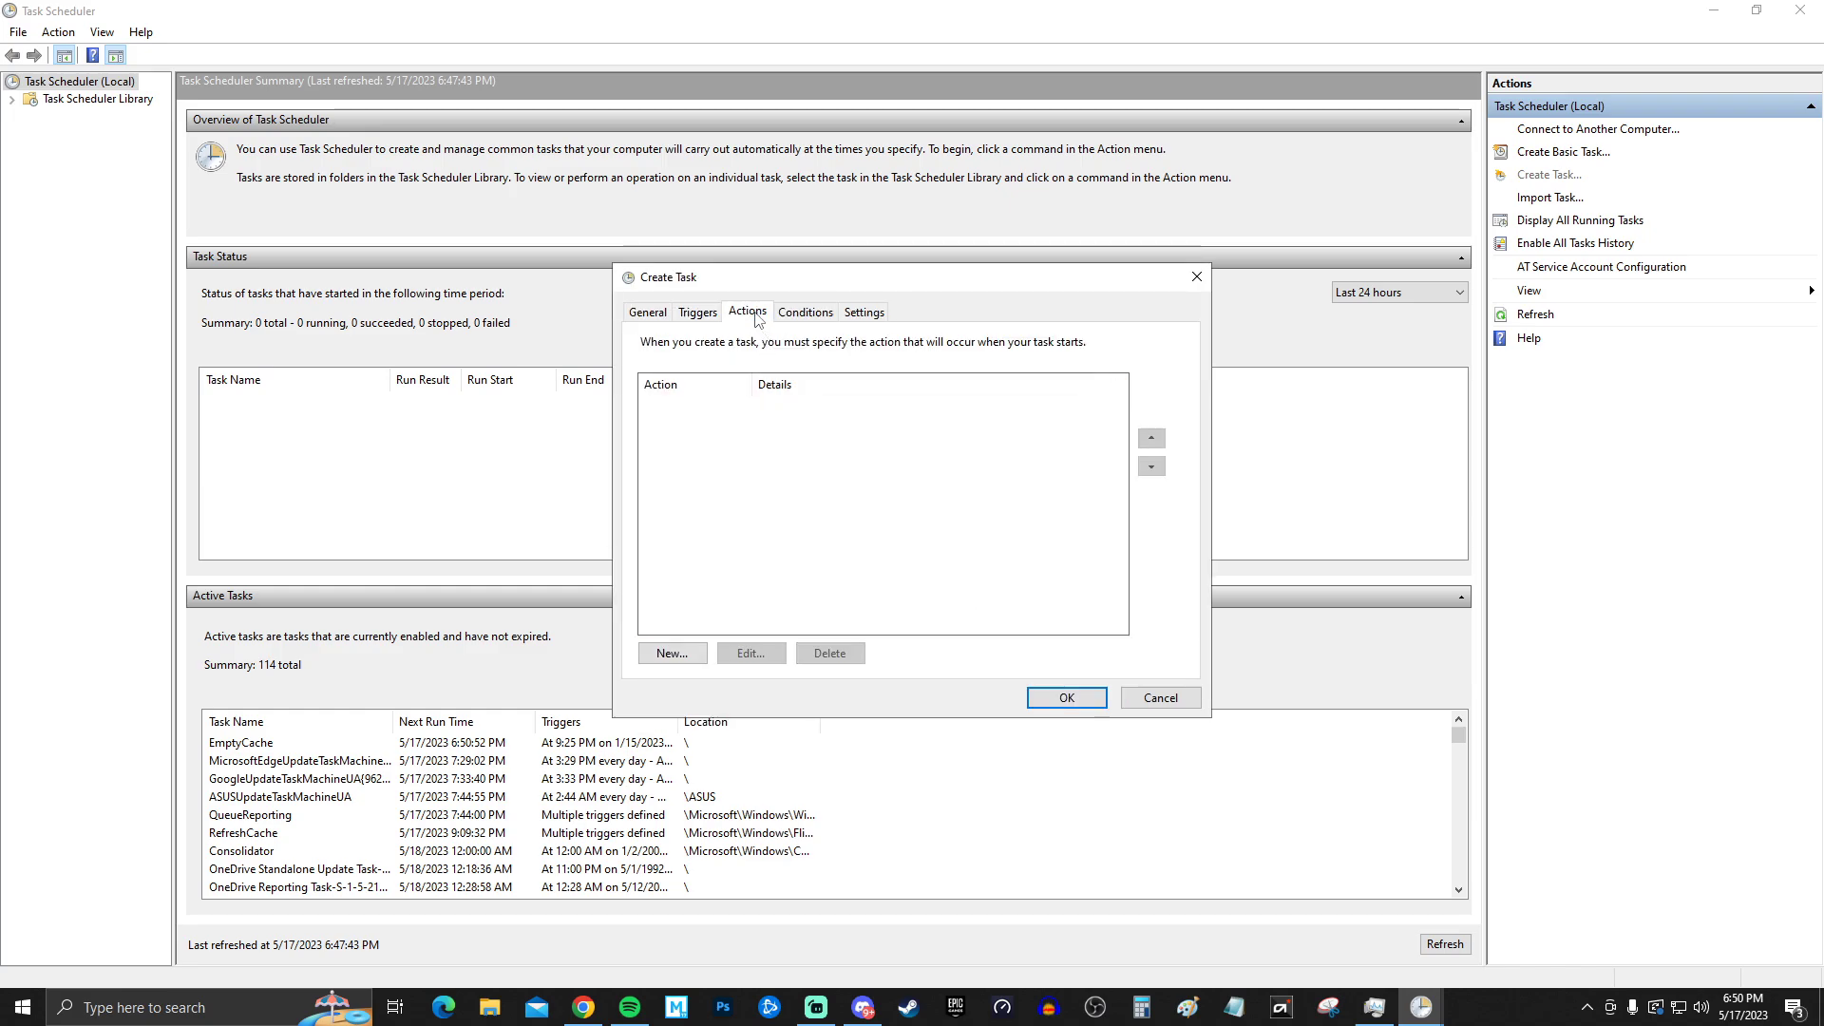
{"action": "left_click", "coordinate": [673, 654]}
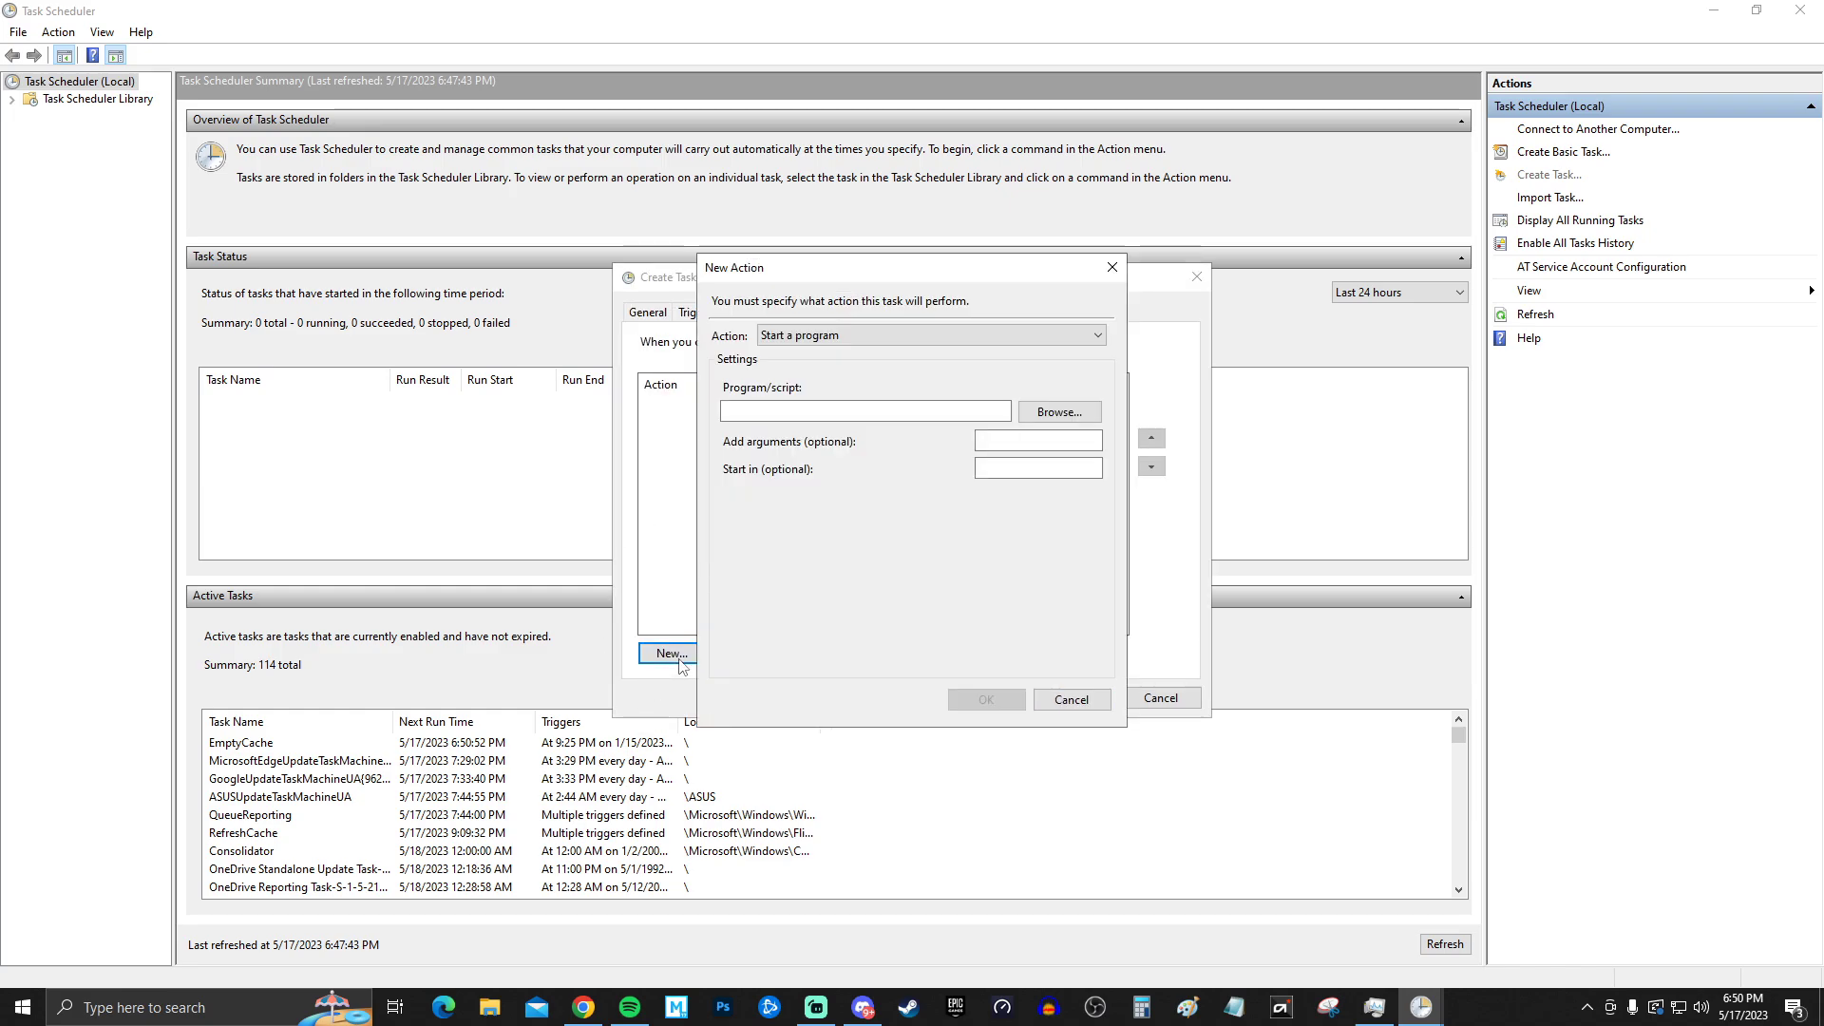
{"action": "left_click", "coordinate": [1059, 418]}
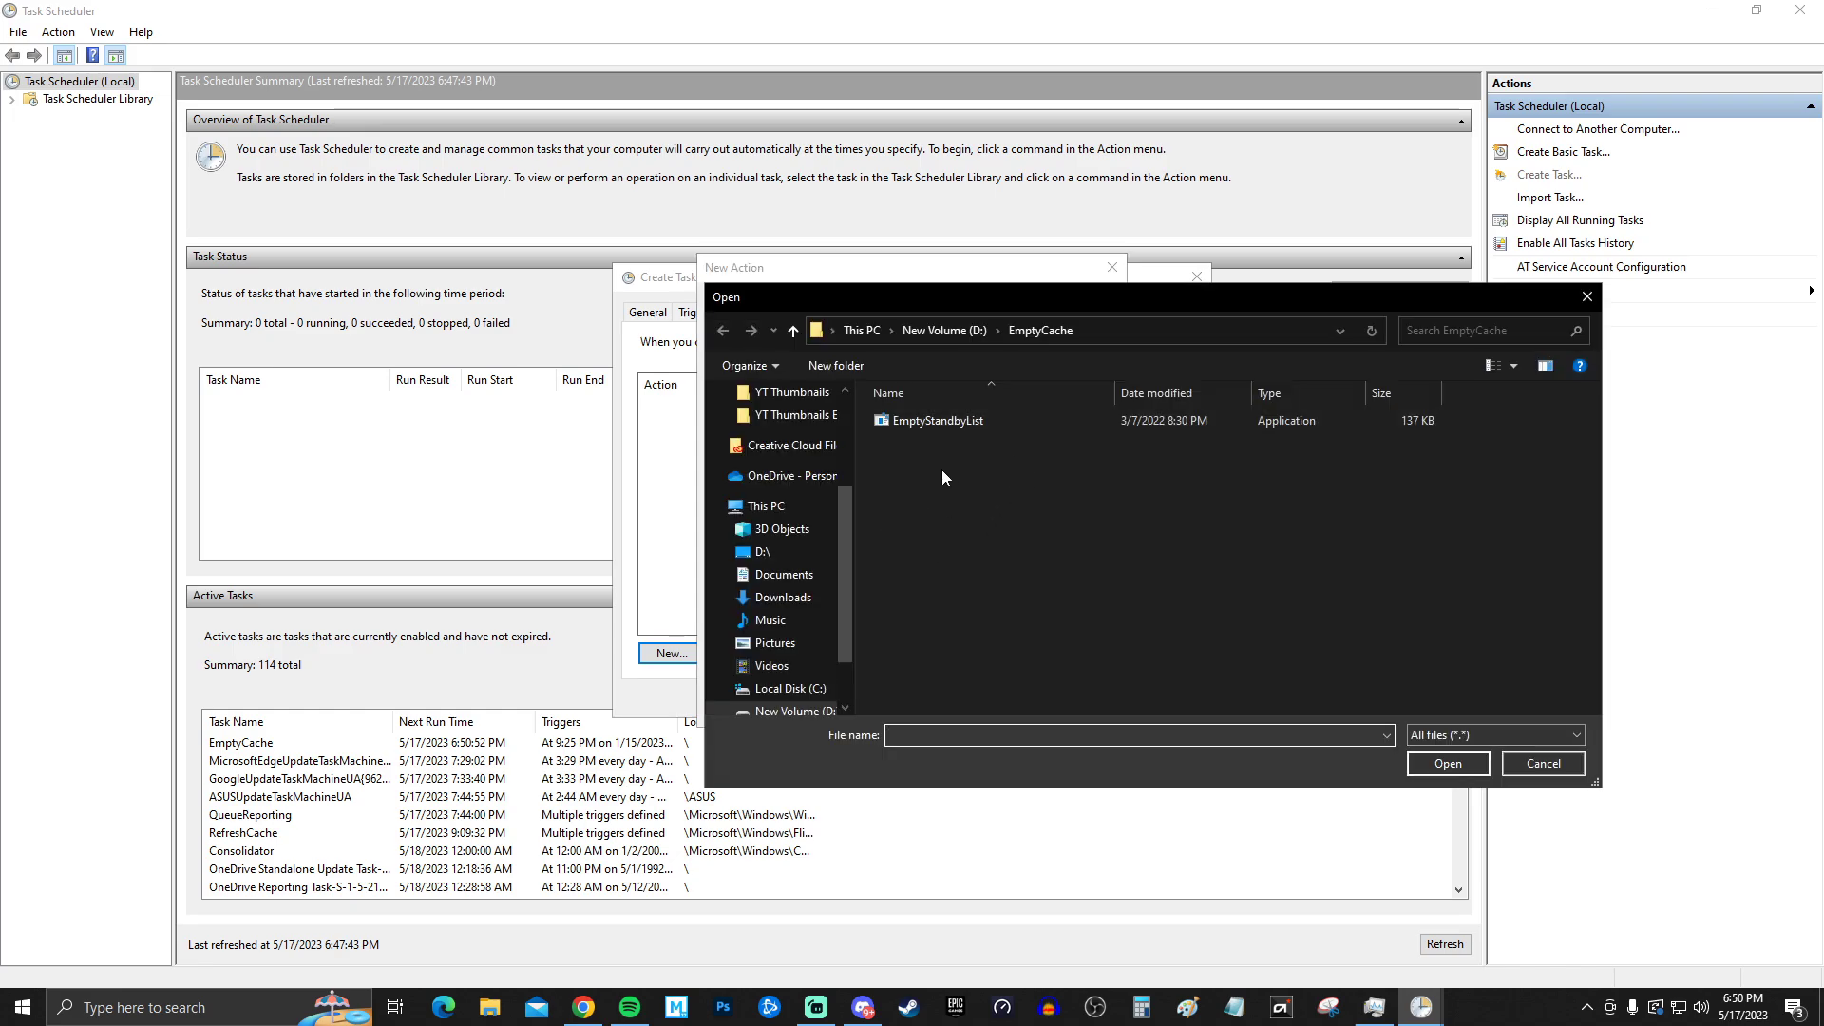
{"action": "scroll", "coordinate": [825, 654], "scroll_direction": "down", "scroll_amount": 1}
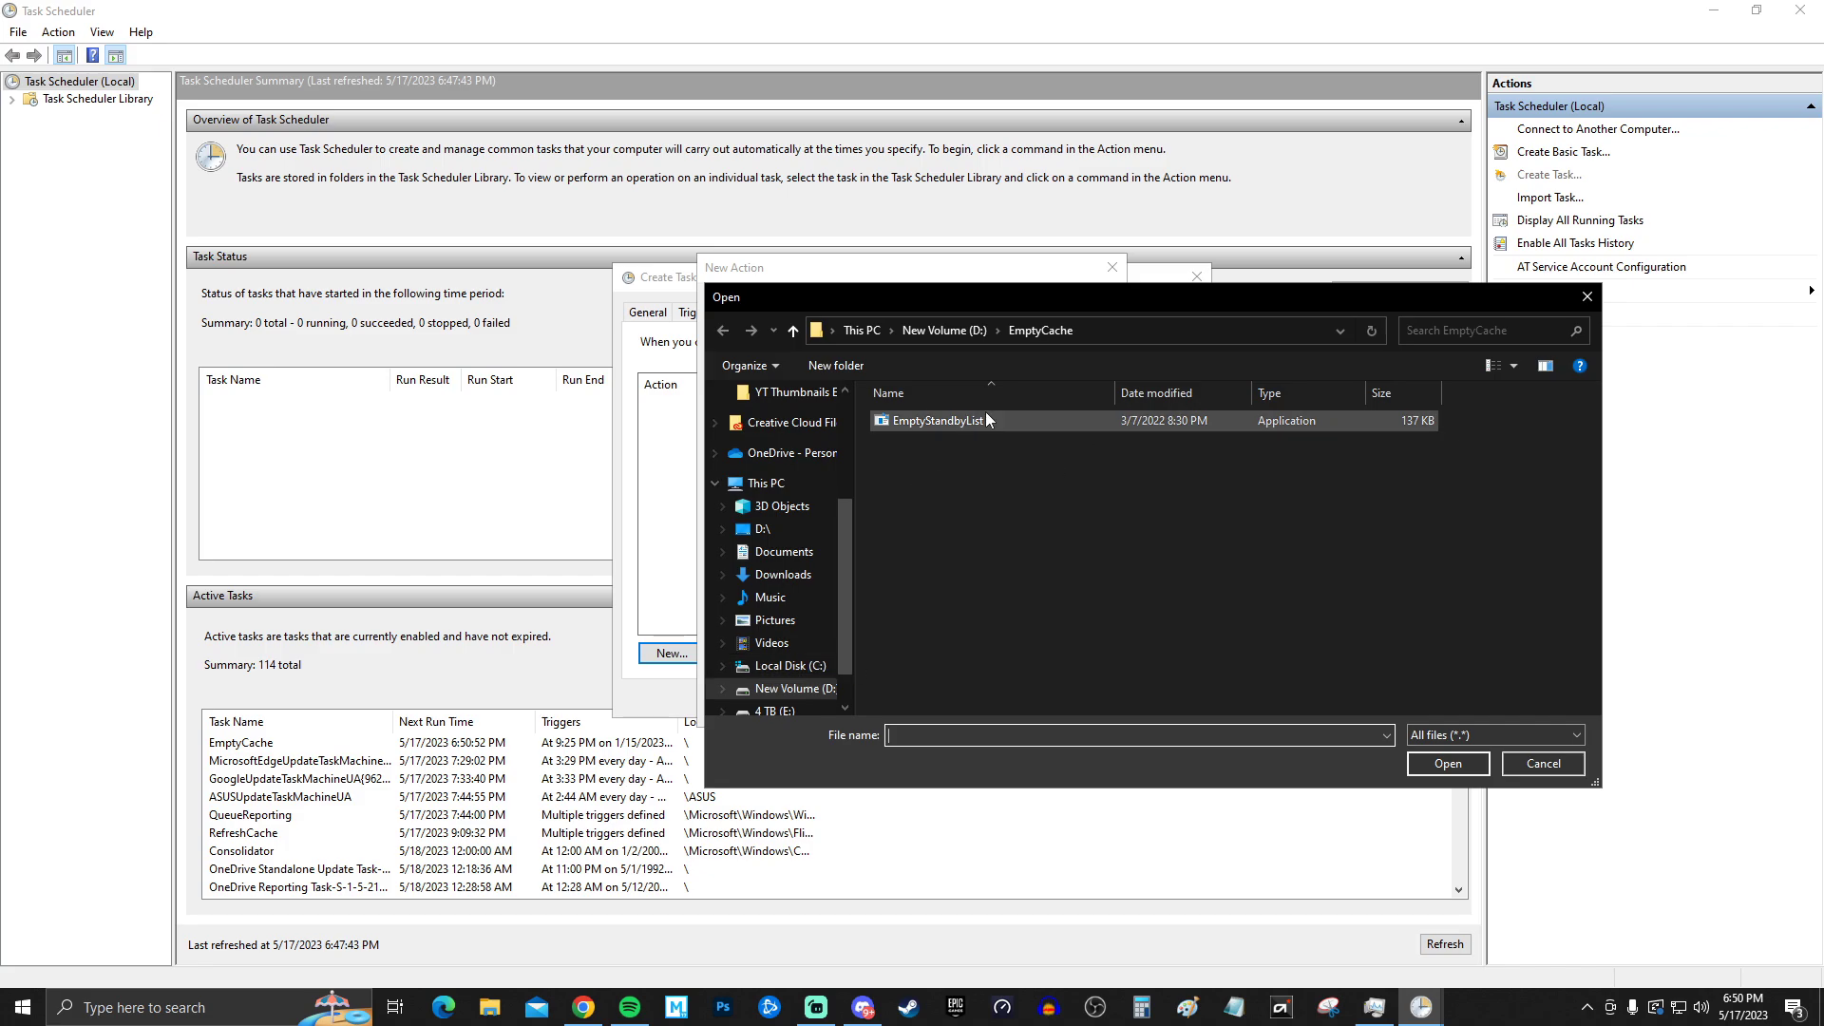
{"action": "left_click_drag", "start_coordinate": [927, 302], "coordinate": [845, 283]}
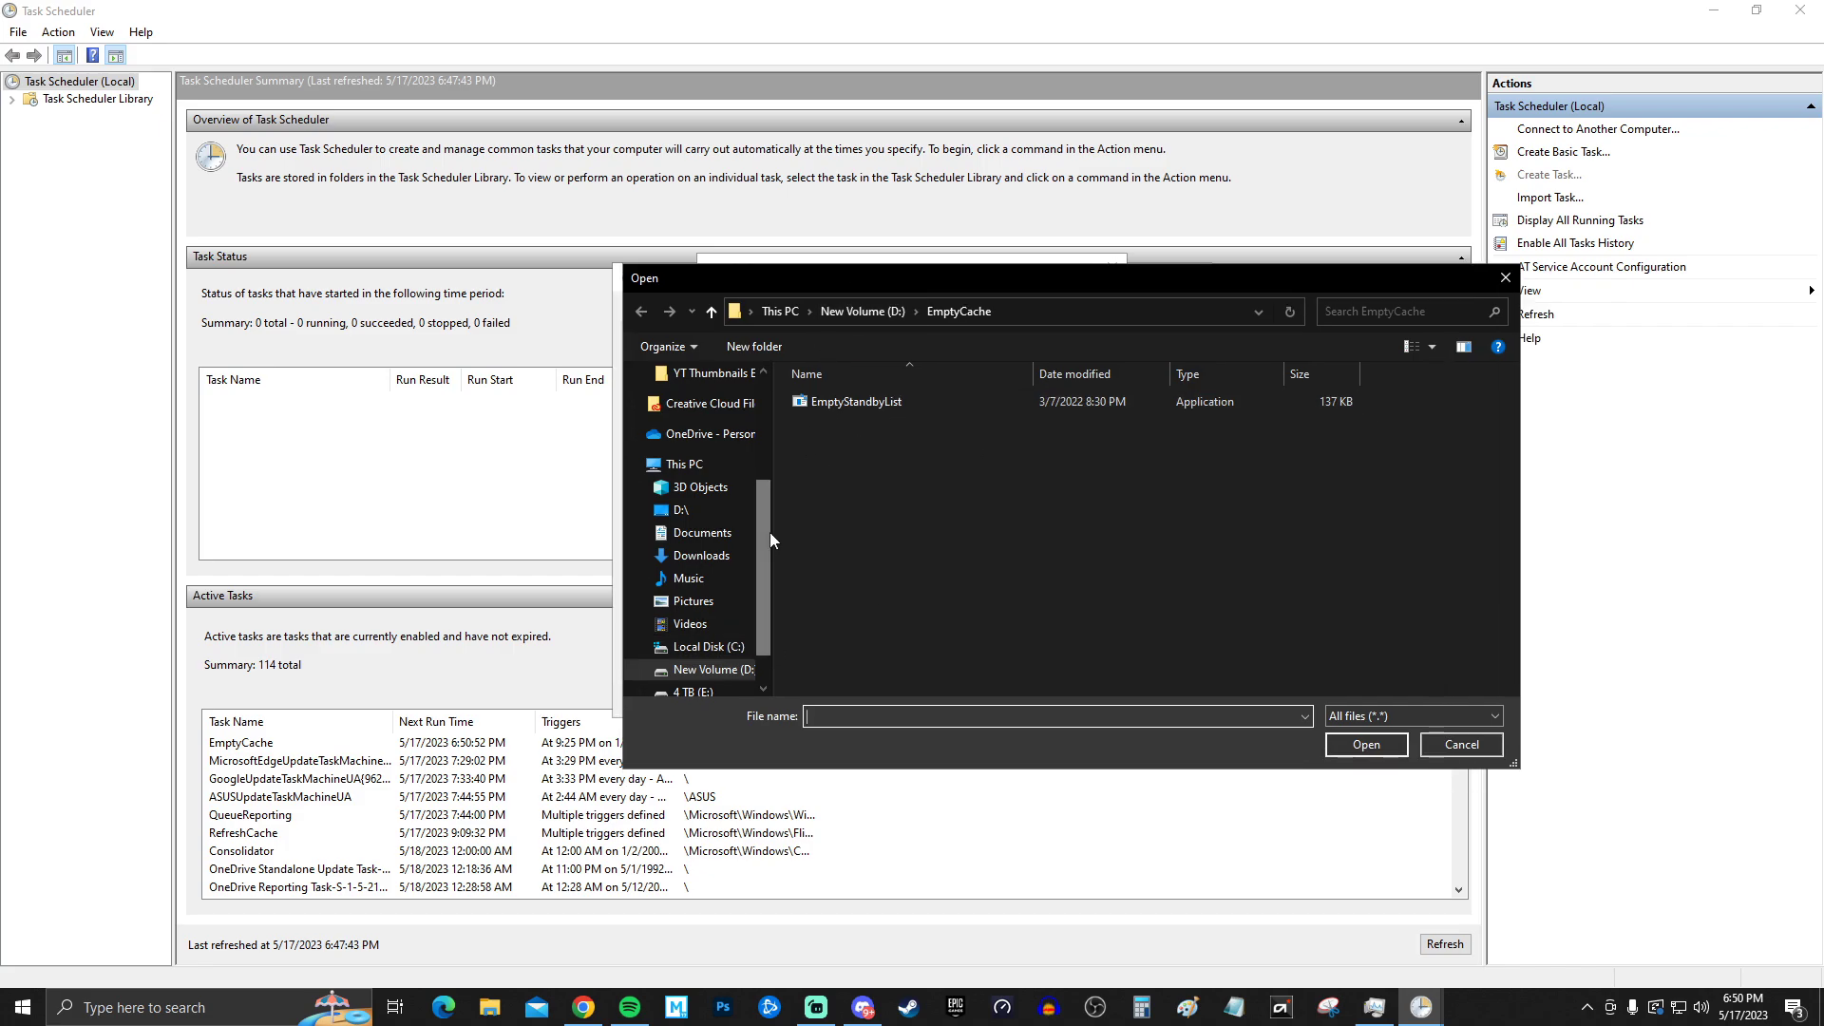
{"action": "scroll", "coordinate": [704, 665], "scroll_direction": "down", "scroll_amount": 1}
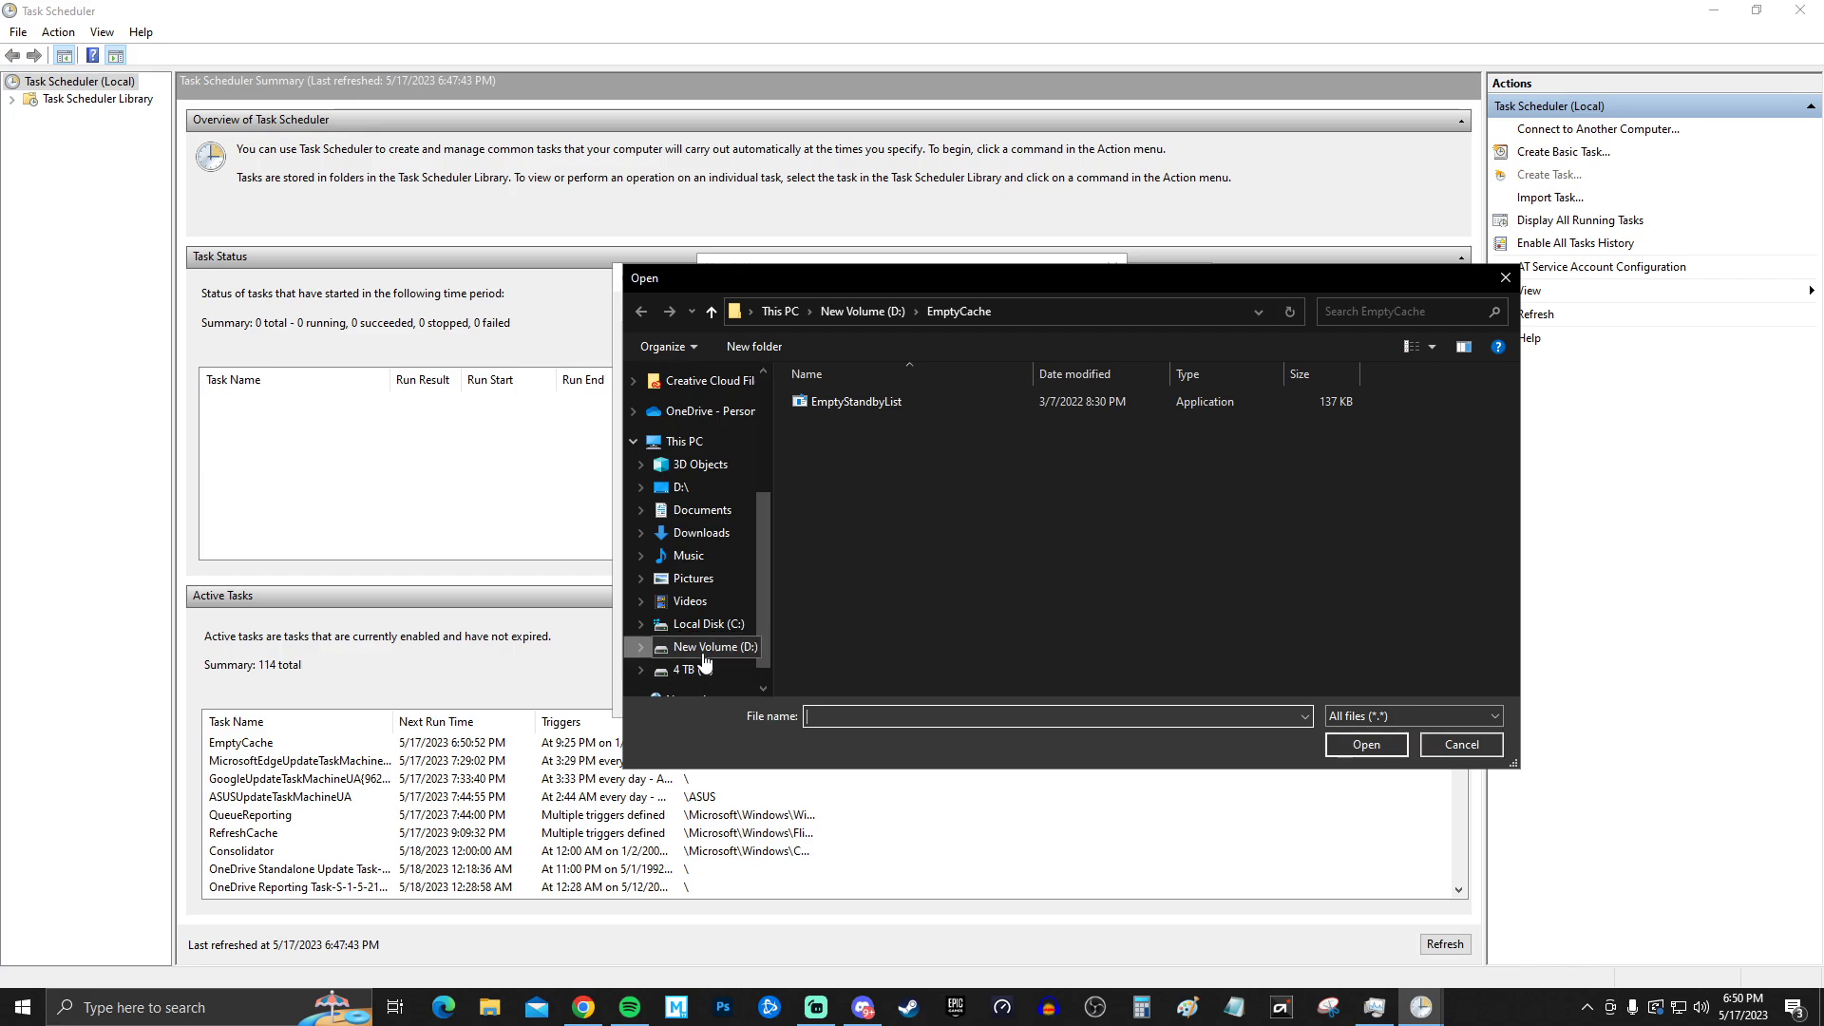
{"action": "left_click", "coordinate": [704, 653]}
{"action": "scroll", "coordinate": [922, 509], "scroll_direction": "down", "scroll_amount": 3}
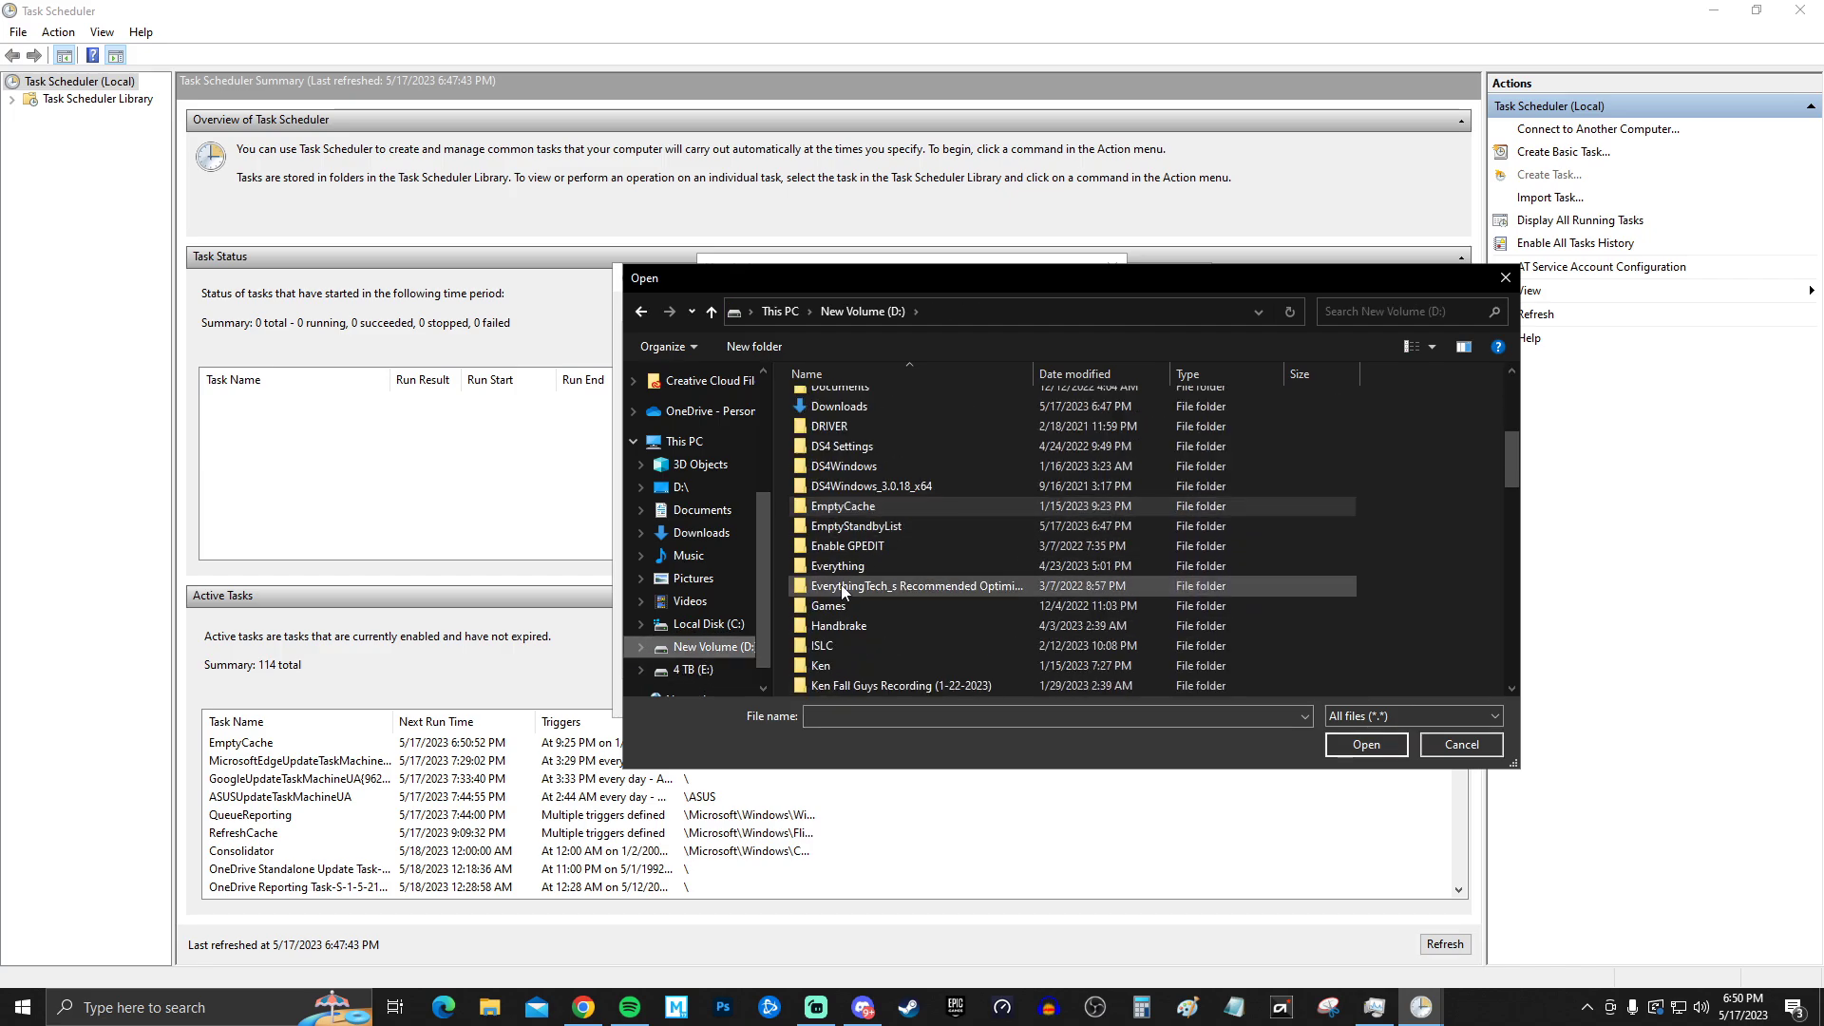
{"action": "double_click", "coordinate": [862, 510]}
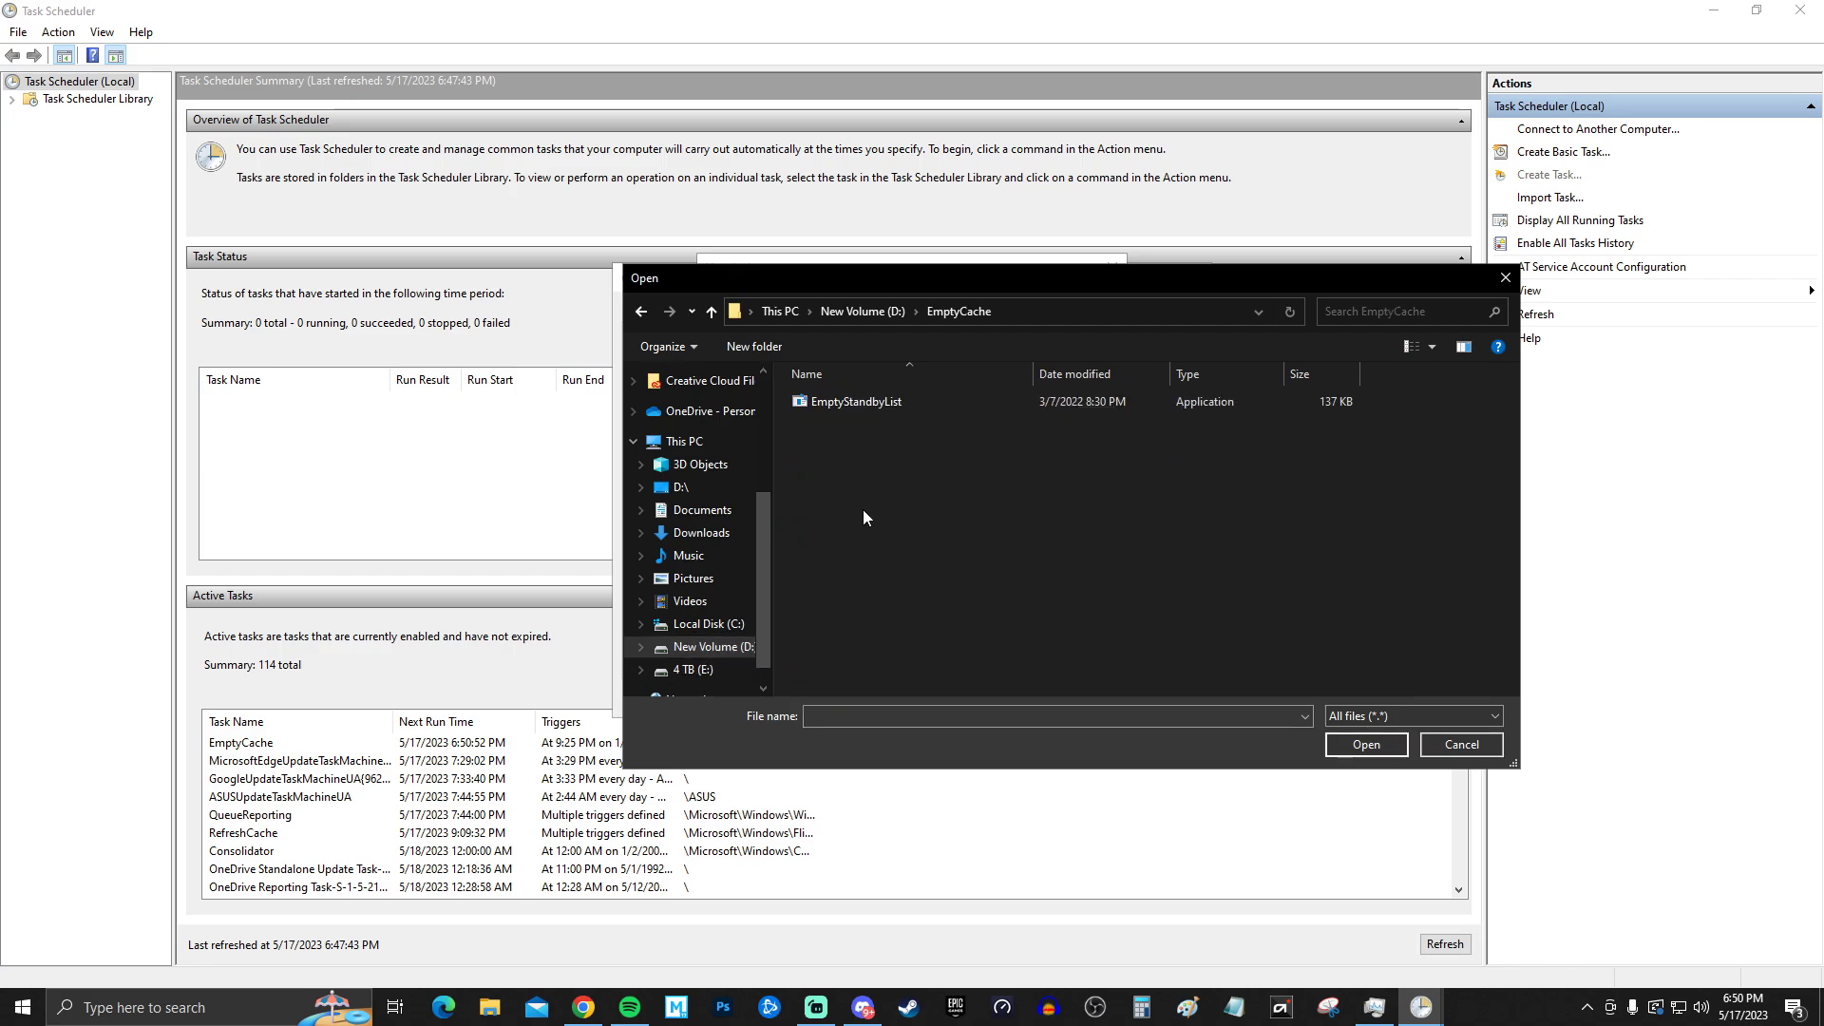
{"action": "left_click", "coordinate": [888, 399]}
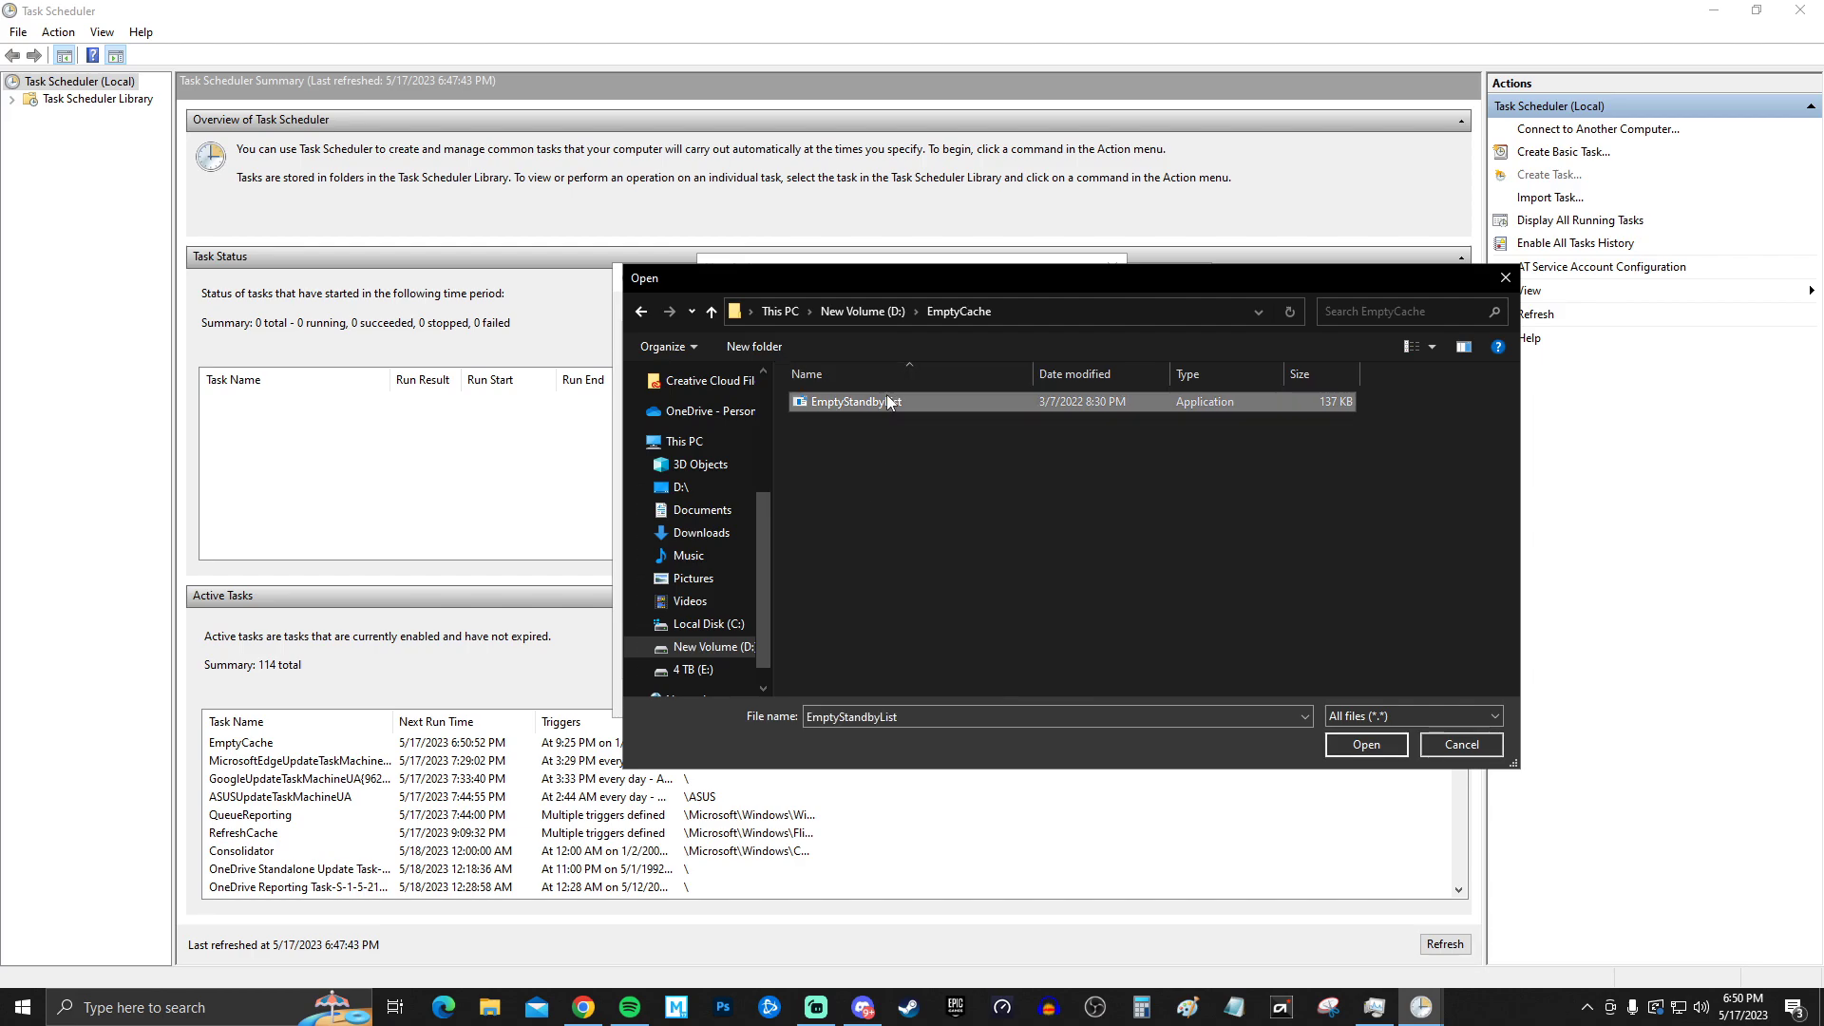
{"action": "left_click", "coordinate": [1340, 753]}
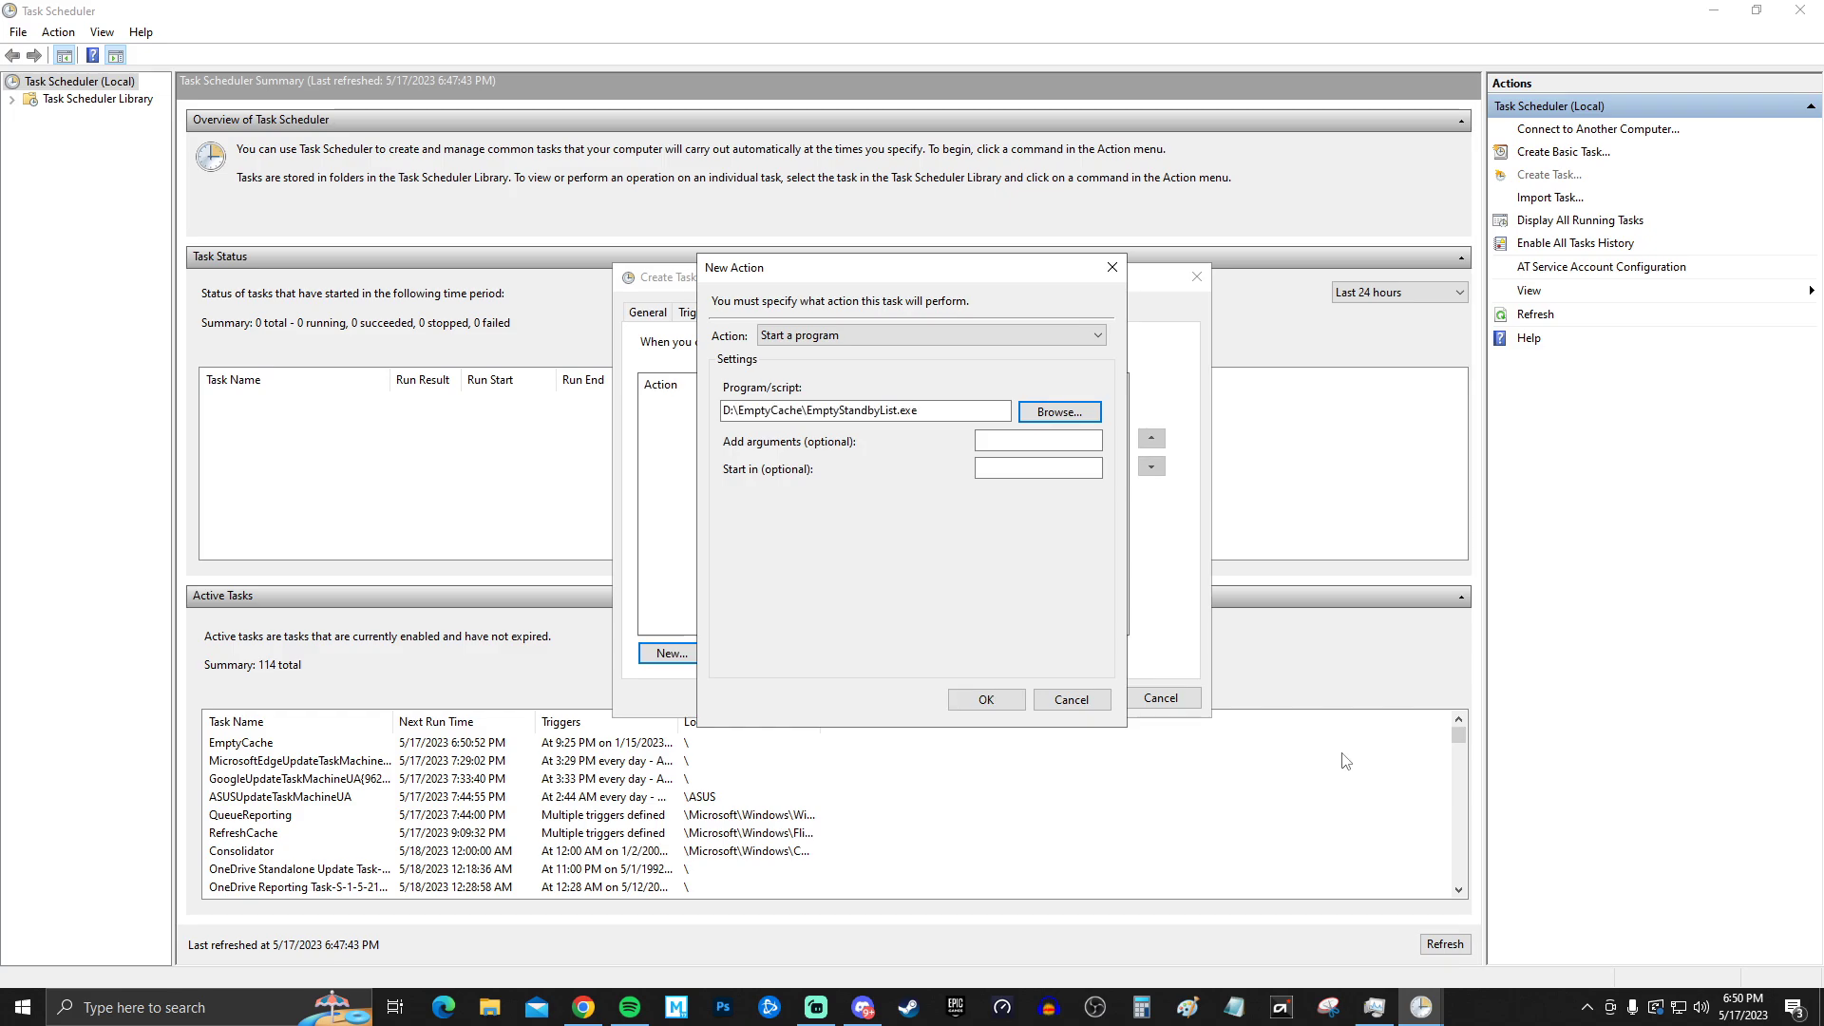
{"action": "left_click", "coordinate": [987, 700]}
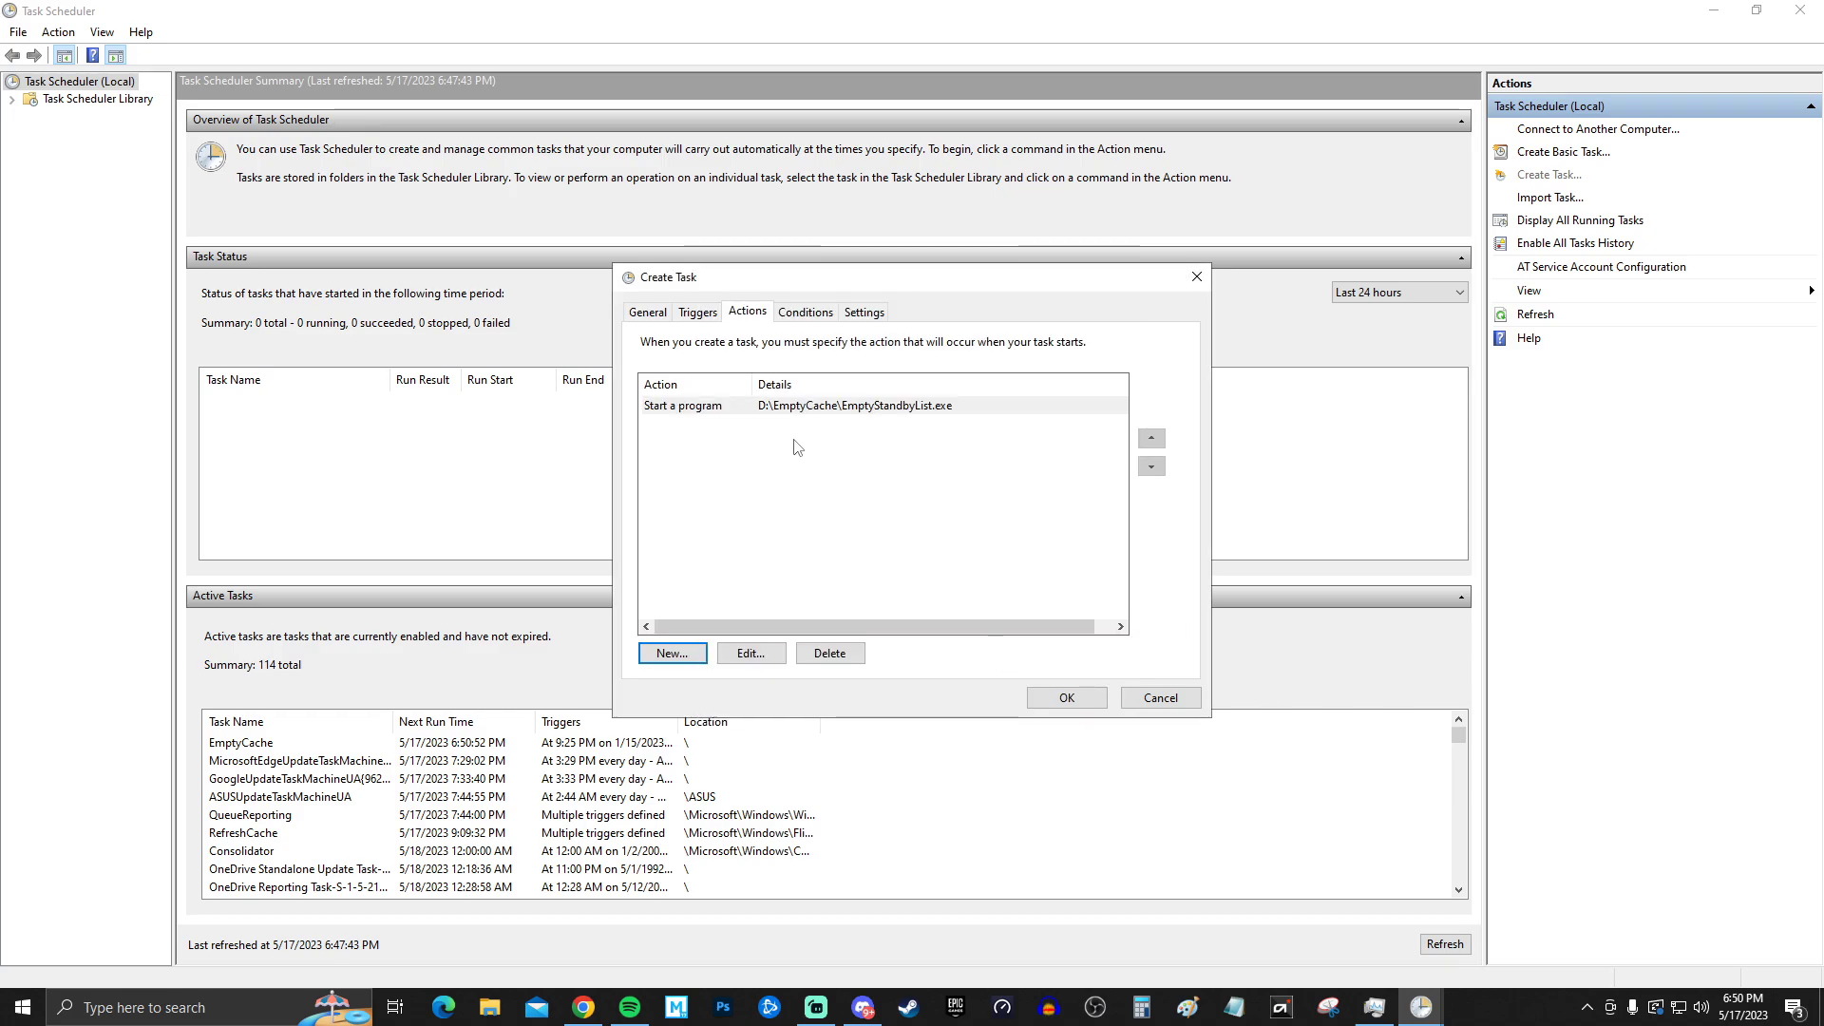